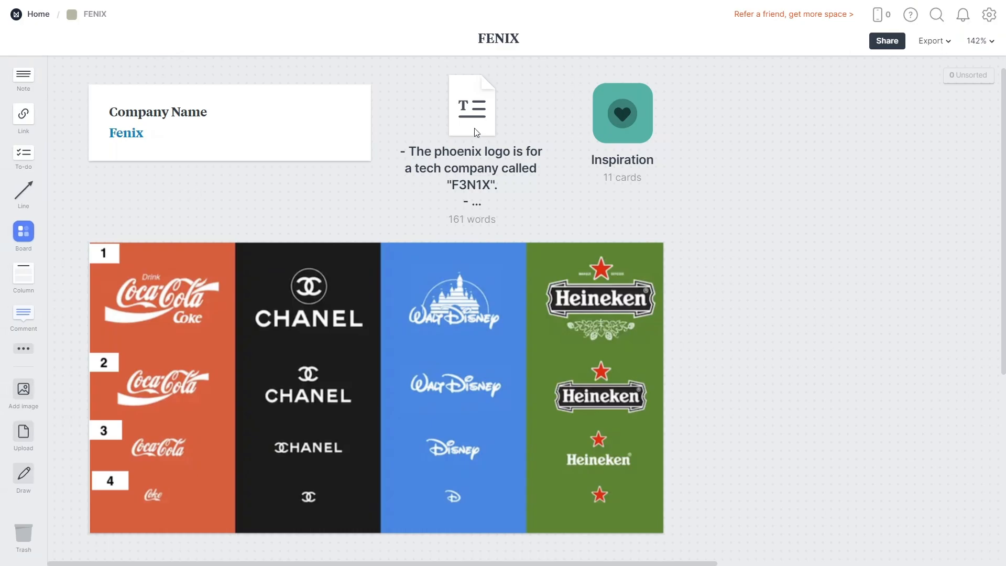
Open the phoenix logo brief on the FENIX board and read through its company name and logo guidelines
left_click(477, 132)
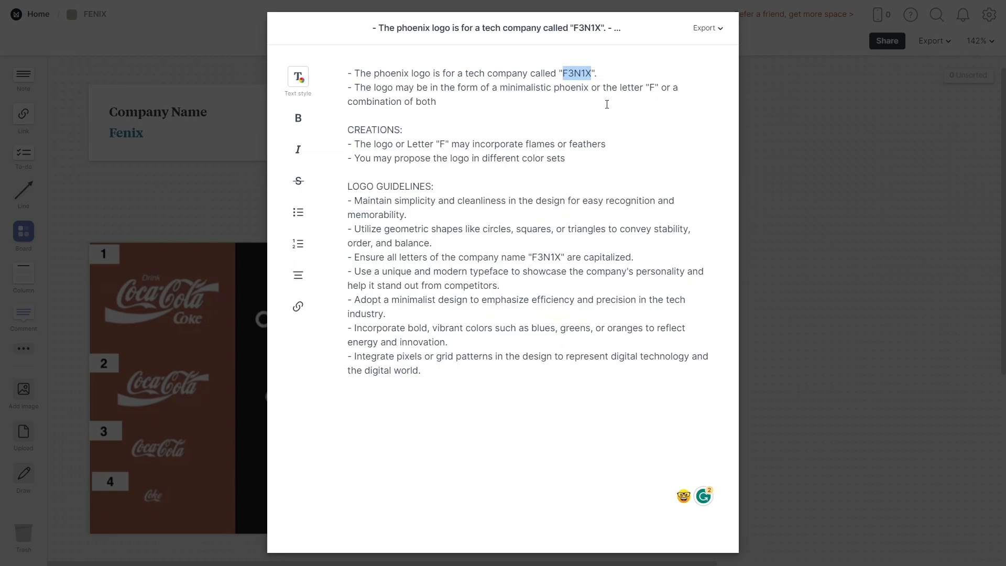
left_click_drag(351, 205, 407, 219)
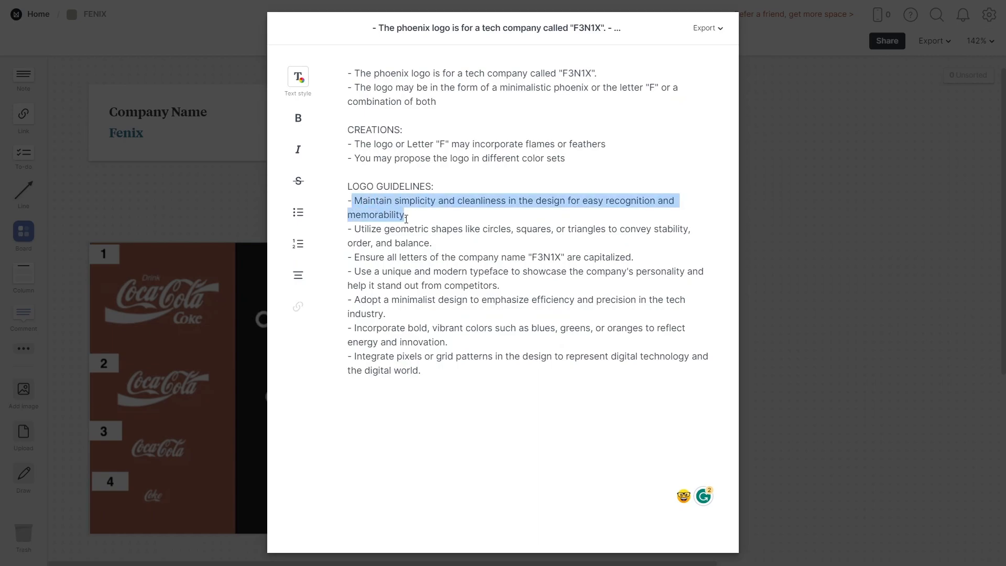
left_click(450, 243)
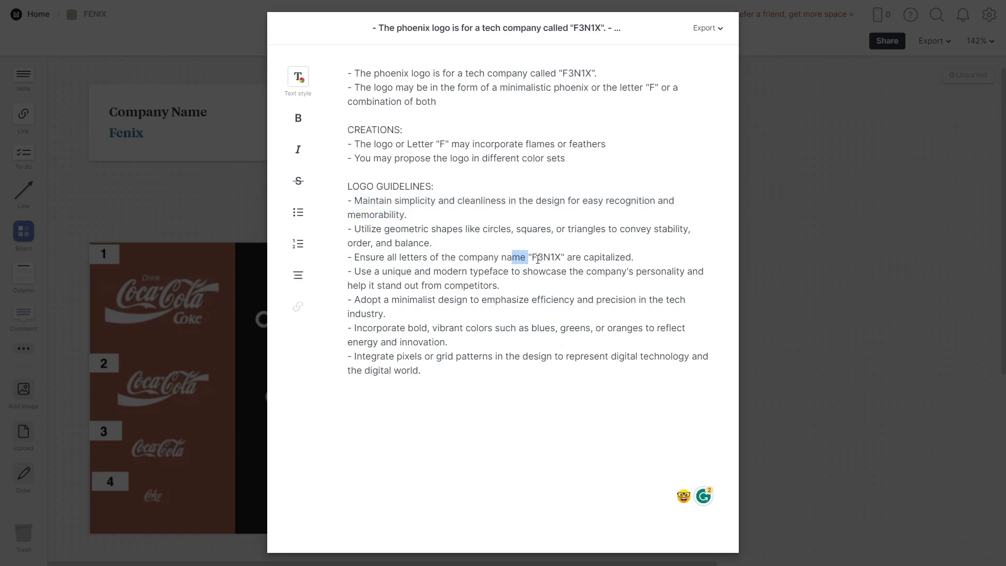
left_click(639, 260)
left_click(797, 161)
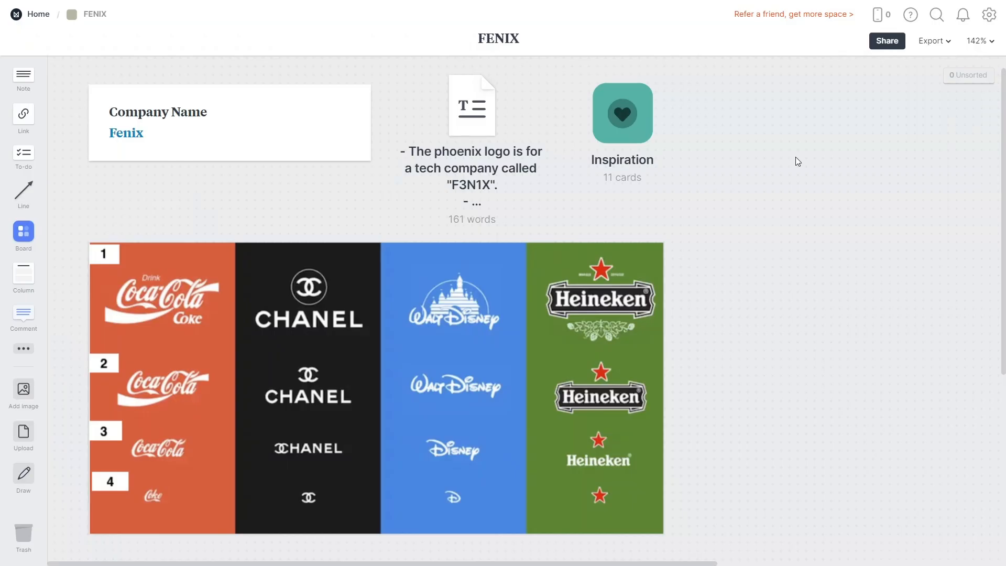
Examine the four stages of brand logo simplification in the comparison chart and open the Inspiration board
scroll(240, 387, "up", 4)
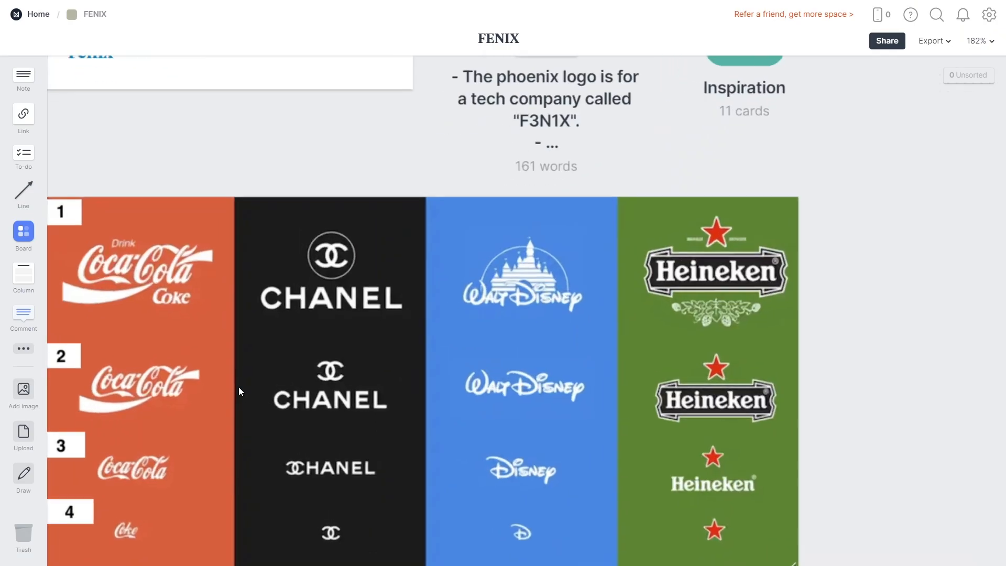
scroll(239, 387, "down", 3)
left_click_drag(239, 387, 397, 377)
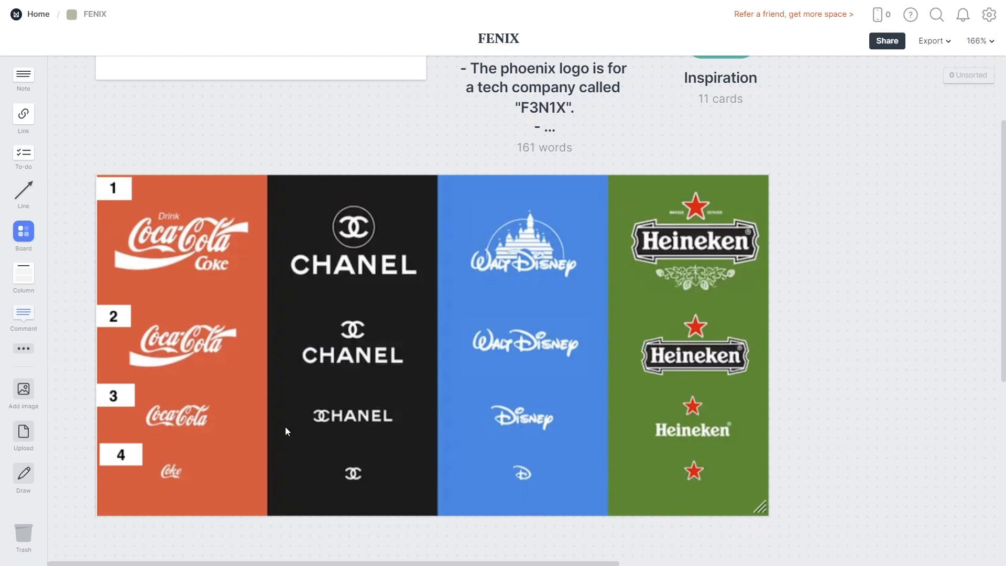
scroll(686, 391, "up", 3)
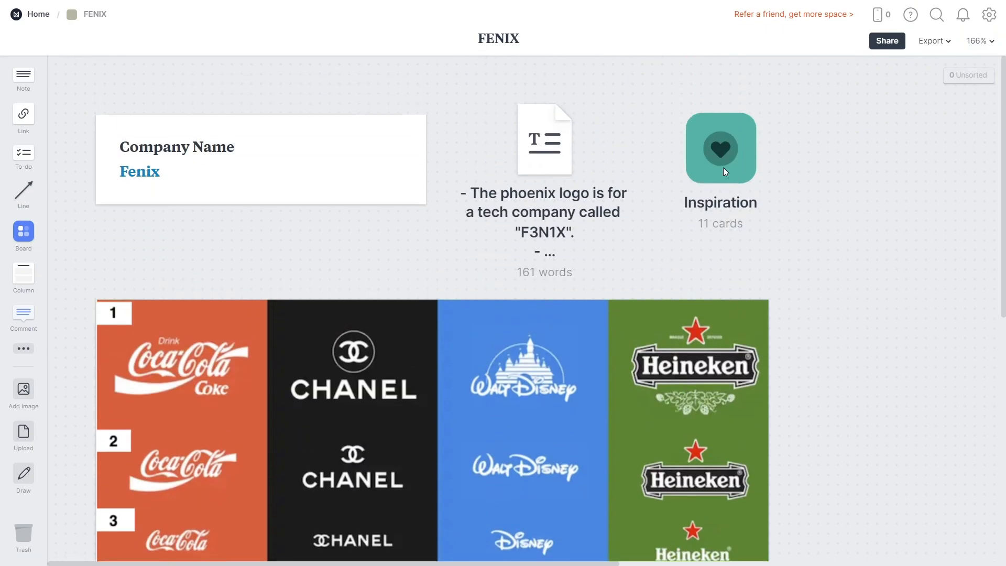
left_click(723, 168)
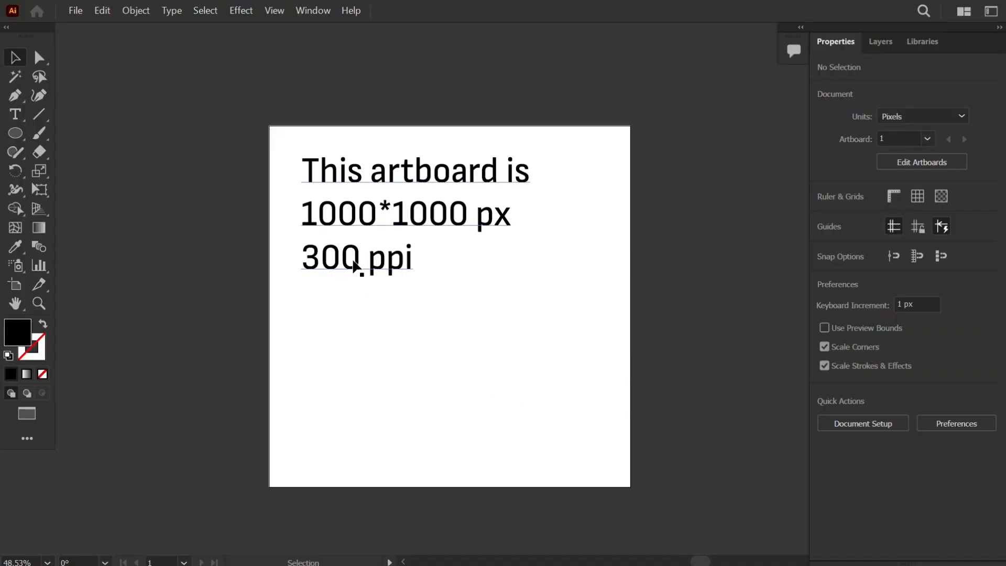
In Illustrator, delete the artboard's placeholder text and cover the whole artboard with a white-filled rectangle
left_click(356, 265)
key("Delete")
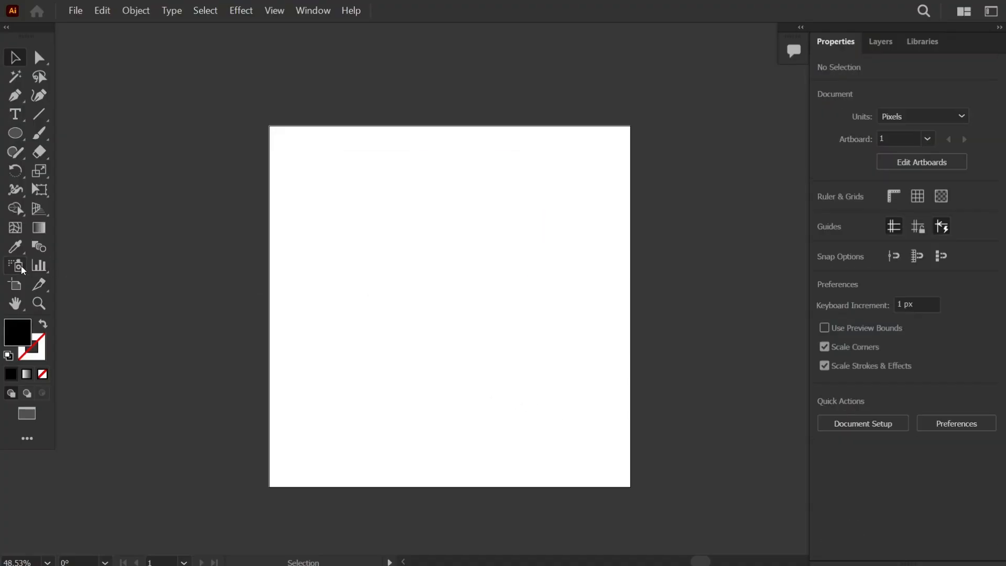
left_click(20, 133)
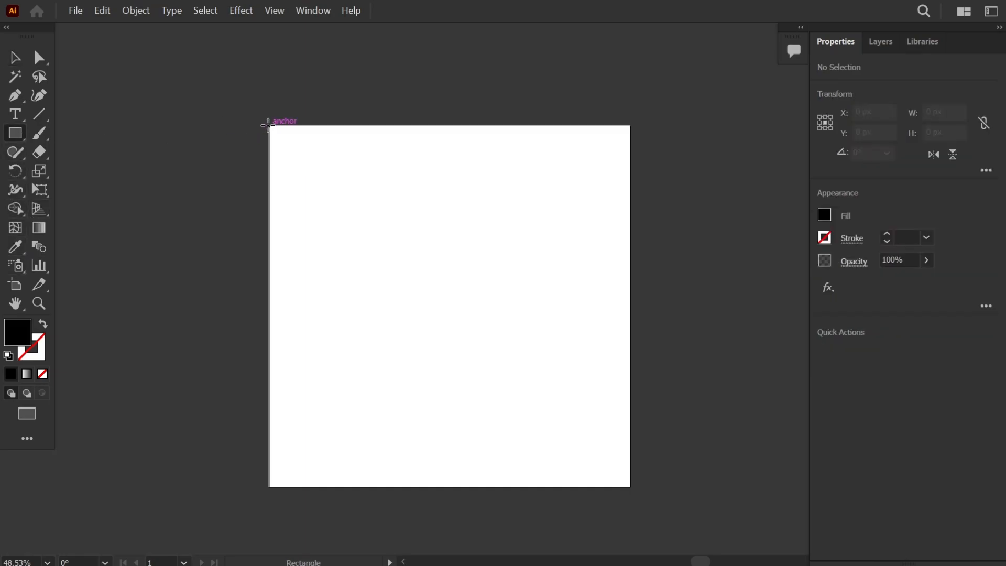
mouse_move(270, 125)
left_mouse_down()
mouse_move(584, 476)
mouse_move(630, 487)
left_mouse_up()
double_click(18, 332)
left_click_drag(548, 272, 468, 141)
left_click(860, 160)
key("ctrl+shift+a")
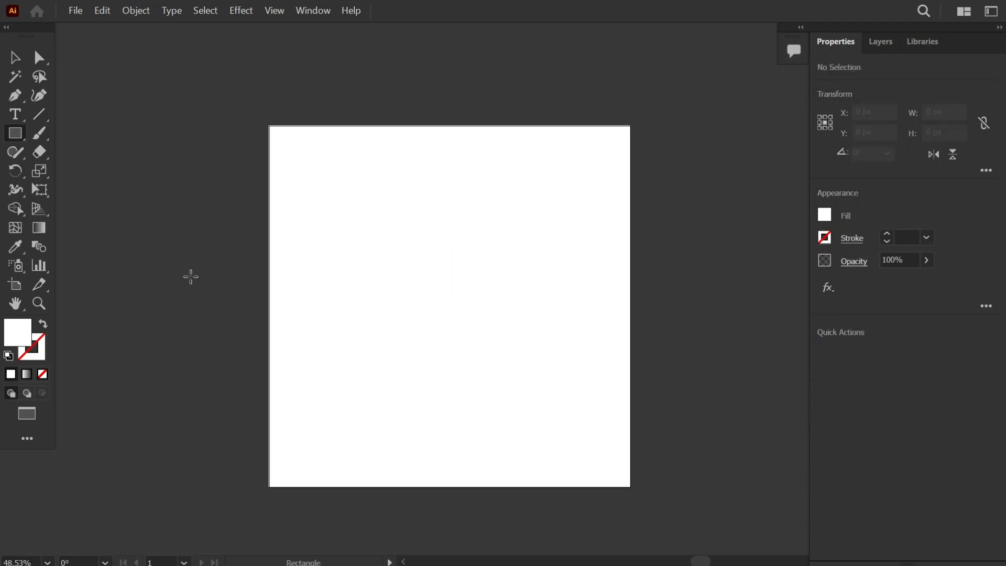
Add the letter F as text near the artboard's centre and enlarge it to about 290 pt
key("t")
left_click(393, 274)
key("BackSpace")
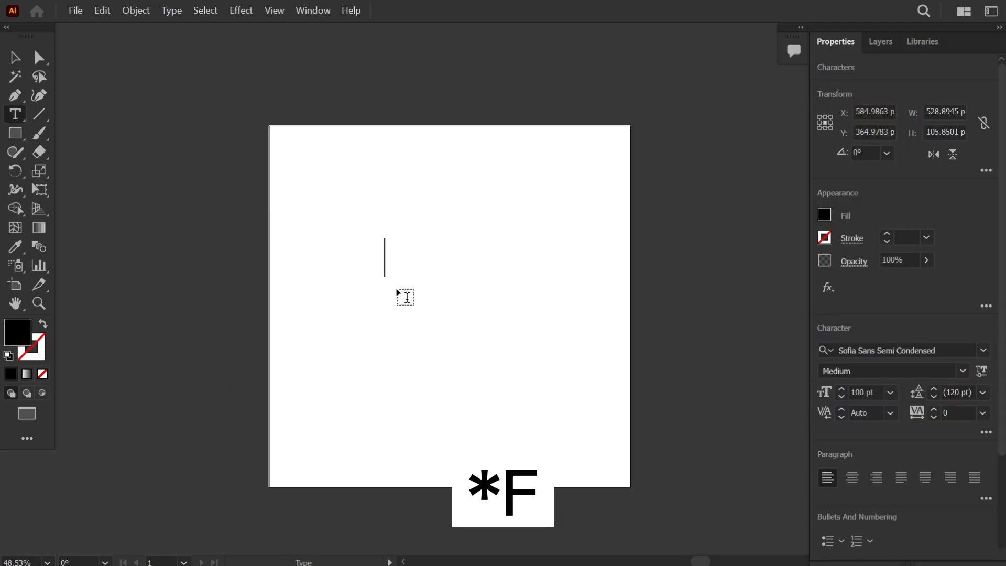
left_click(15, 57)
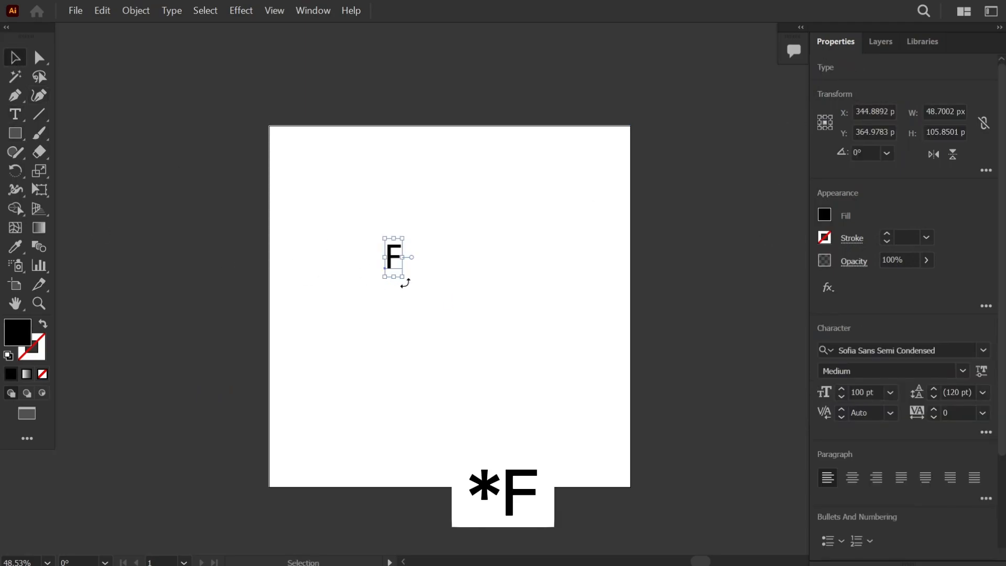
left_click_drag(403, 276, 419, 316)
left_click_drag(403, 256, 434, 278)
Change the letter F's font to Kumbh Sans and give it a heavy weight
left_click(951, 351)
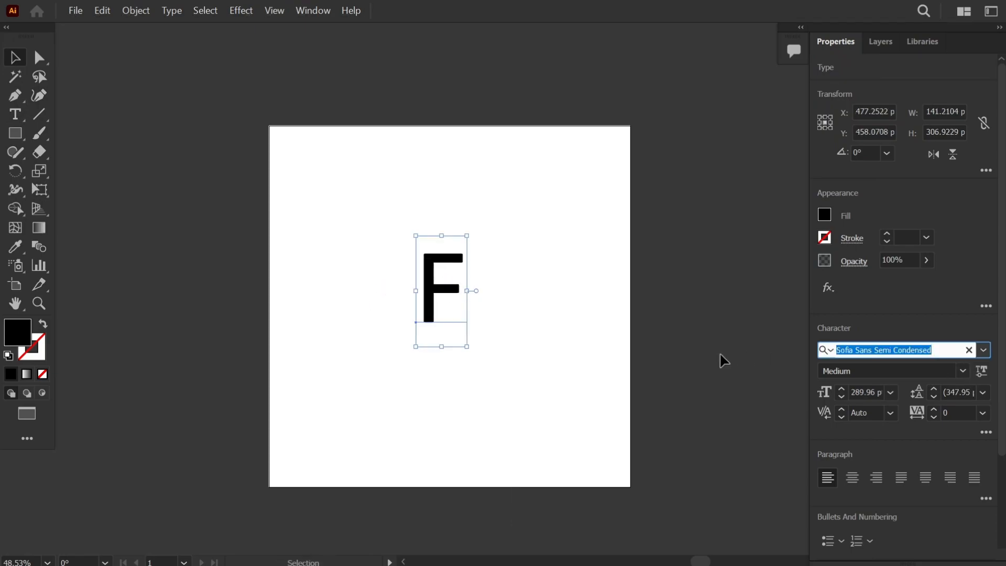
type("kumb")
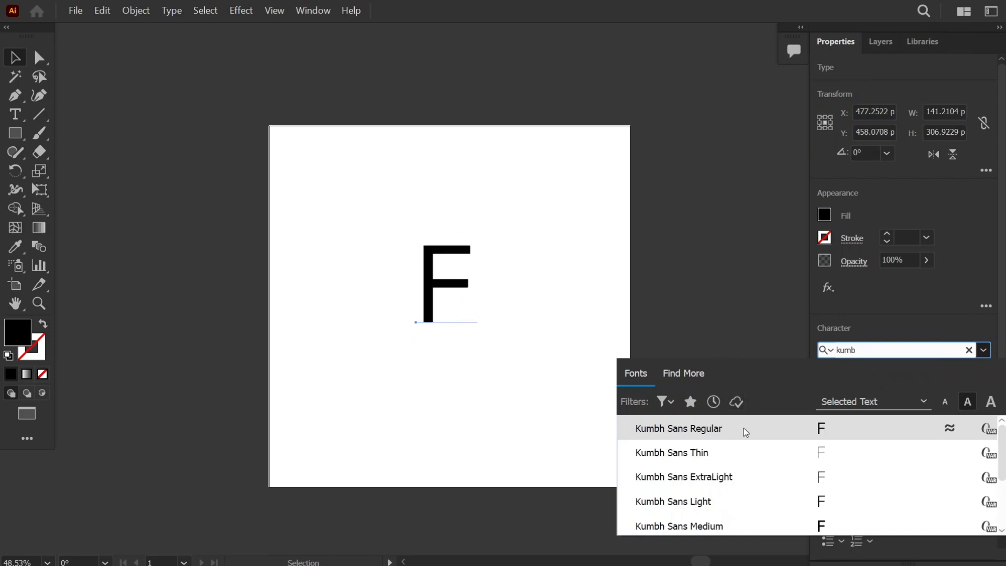
left_click(743, 428)
left_click(958, 372)
left_click(935, 318)
mouse_move(443, 299)
left_mouse_down()
mouse_move(461, 311)
mouse_move(341, 210)
mouse_move(215, 192)
mouse_move(442, 298)
left_mouse_up()
left_click(964, 371)
left_click(852, 349)
Convert the F to outlines and keep a spare copy beside the artboard
right_click(443, 296)
left_click(515, 340)
left_click(514, 340)
Select the outlined F and centre it horizontally and vertically on the artboard
left_click_drag(506, 366, 431, 318)
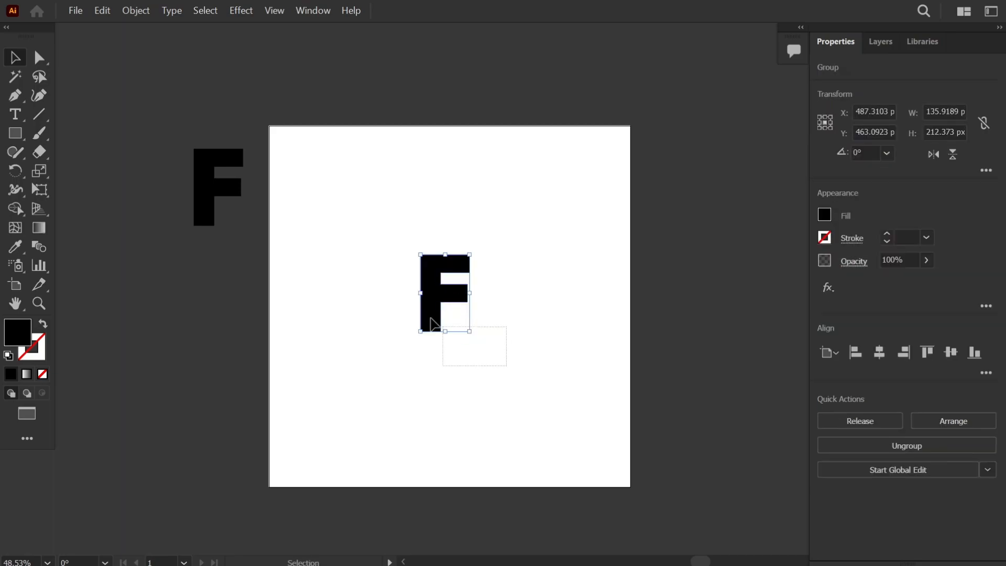
left_click(881, 358)
left_click(970, 358)
left_click(951, 357)
left_click(424, 356)
Enlarge the F to about 148 by 232 px and move it slightly above the artboard's centre
scroll(424, 355, "up", 3)
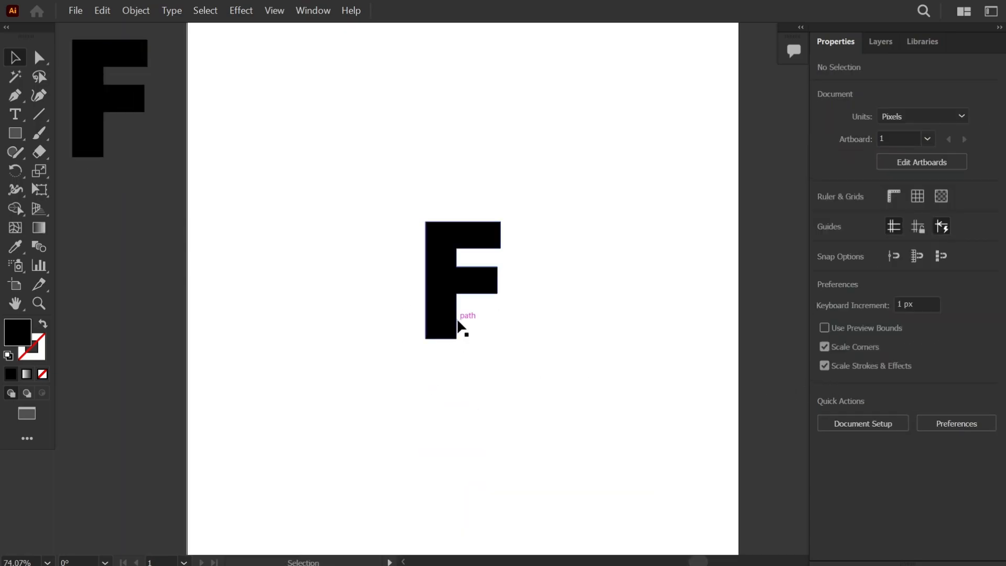
left_click_drag(456, 320, 455, 301)
left_click(578, 346)
key("ctrl+space")
left_click_drag(478, 222, 578, 230)
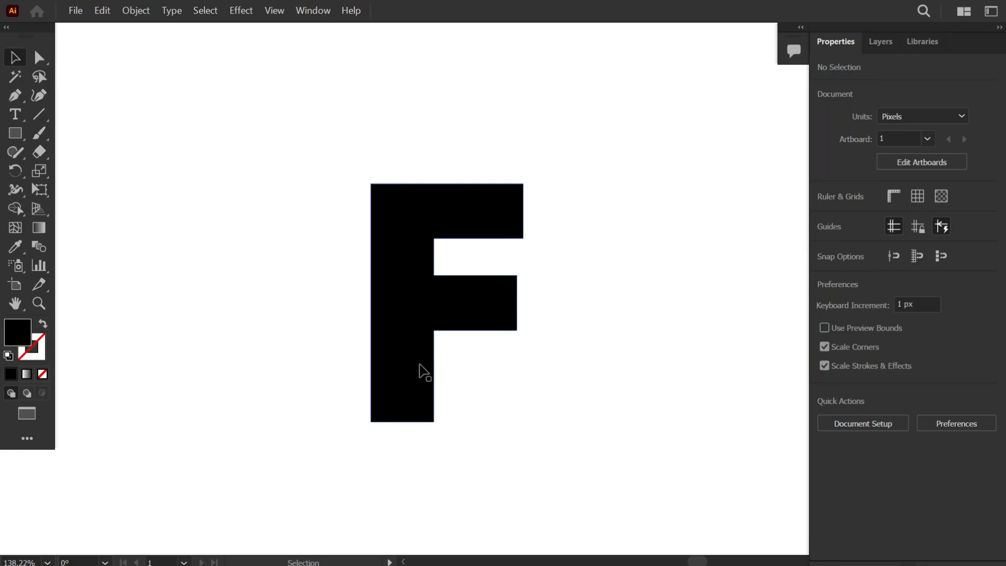
left_click_drag(15, 133, 78, 170)
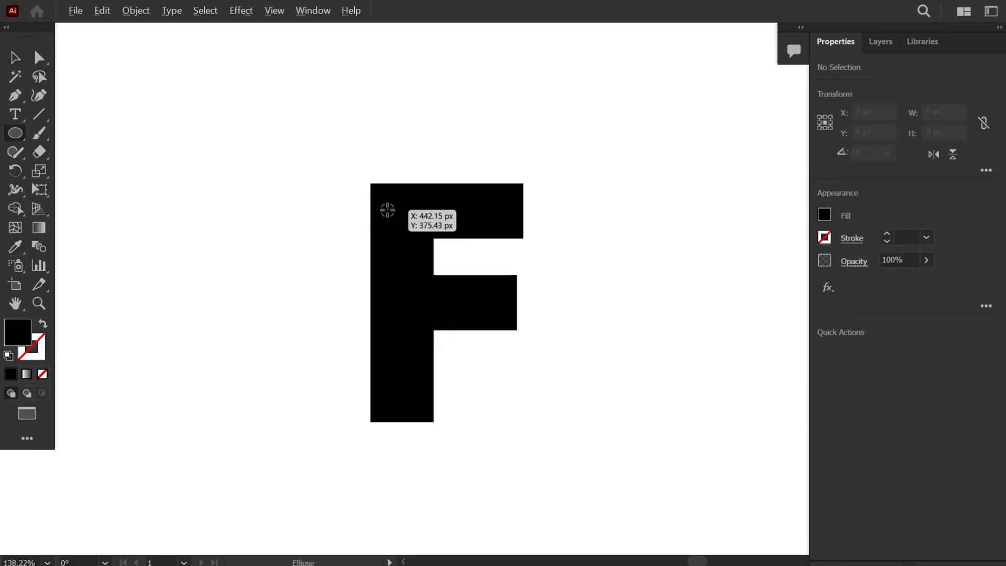
left_click_drag(394, 209, 418, 226)
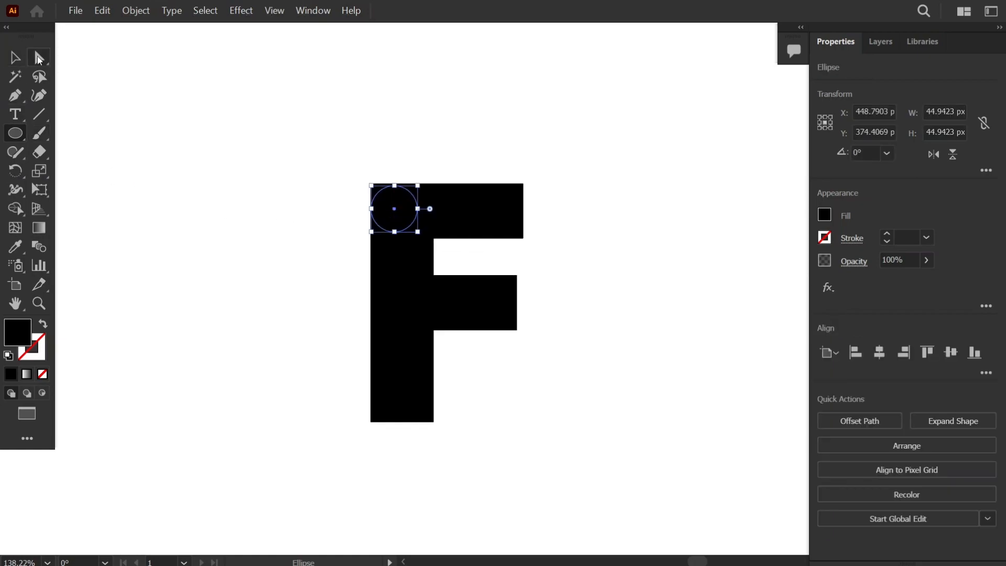
left_click(46, 59)
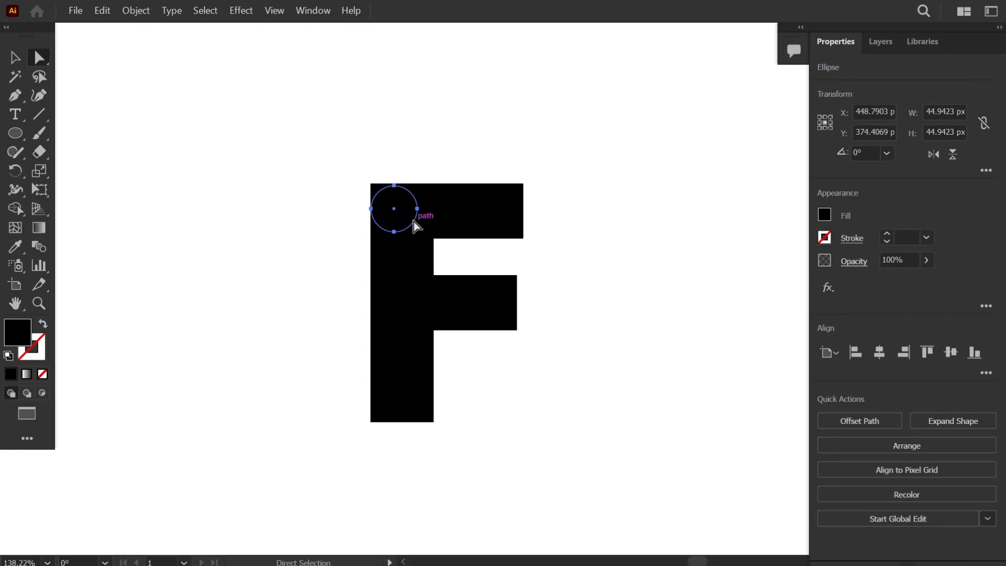
left_click(471, 350)
left_click_drag(472, 349, 393, 314)
mouse_move(462, 319)
left_mouse_down()
mouse_move(442, 325)
mouse_move(472, 325)
left_mouse_up()
Draw a circle about 60 px in diameter at the top of the F's stem
left_click_drag(307, 176, 369, 249)
left_click_drag(369, 249, 475, 281)
left_click_drag(15, 133, 86, 172)
left_click_drag(343, 203, 441, 283)
Remove the circle's fill and set its stroke colour to bright turquoise, 00ffce
left_click(45, 325)
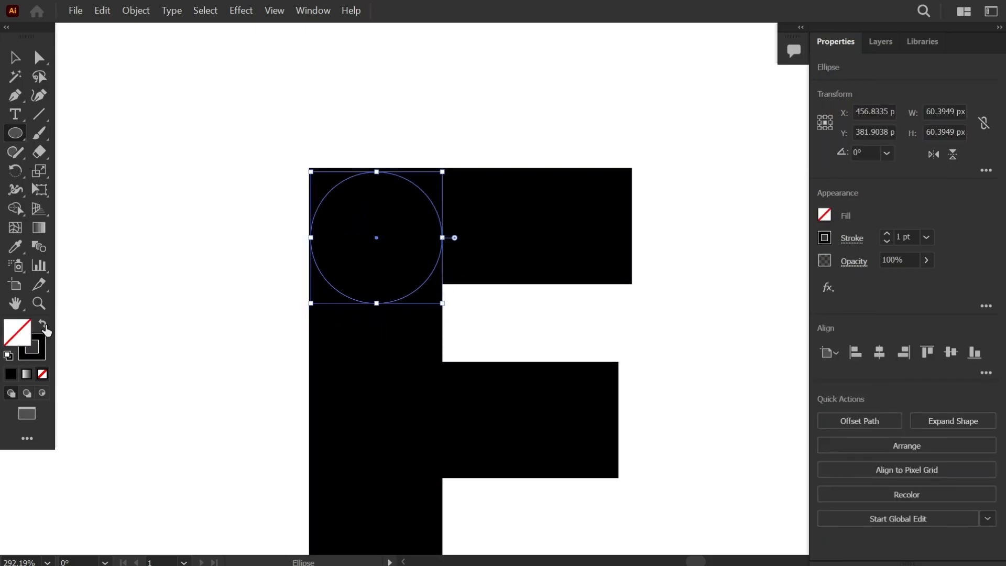
double_click(37, 350)
left_click_drag(596, 173, 687, 141)
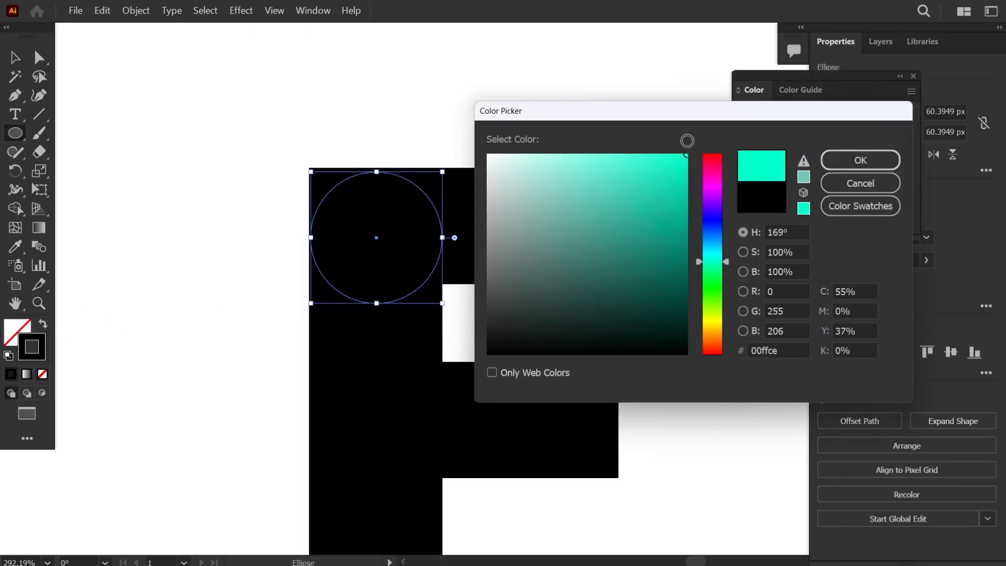
left_click(860, 160)
left_click(913, 77)
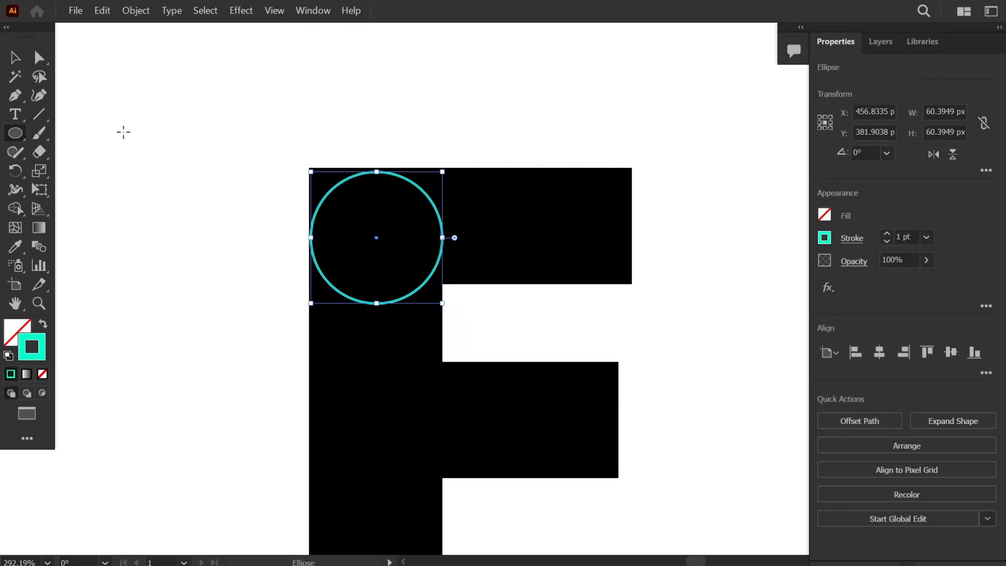
Move the circle into the F's upper-left corner so it touches the top and left edges
left_click(15, 58)
left_click_drag(276, 187, 220, 226)
left_click(399, 196)
left_click(312, 187)
left_click_drag(417, 296, 352, 229)
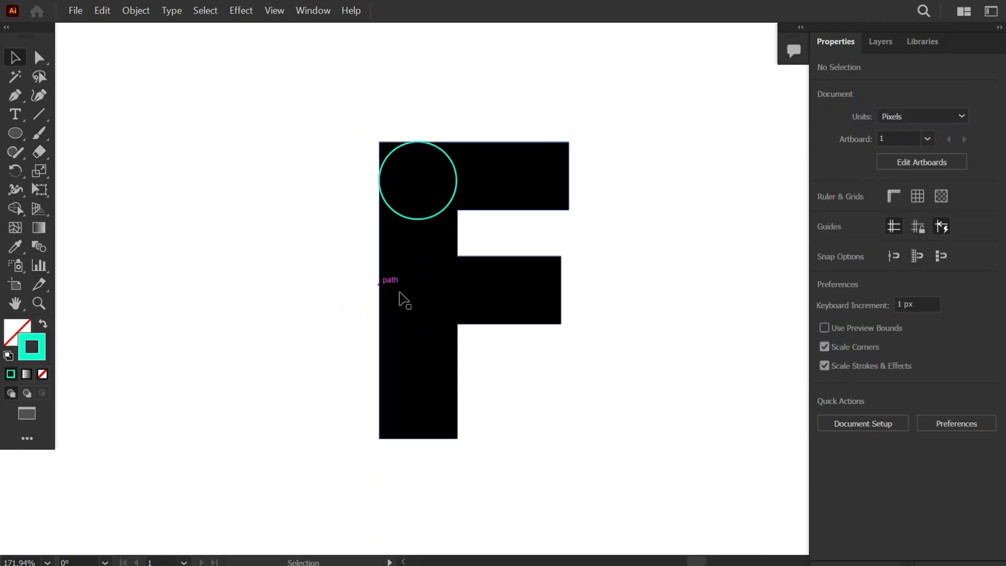
Scale the circle to about 61 px so its diameter matches the width of the F's stem
left_click_drag(415, 184, 566, 285)
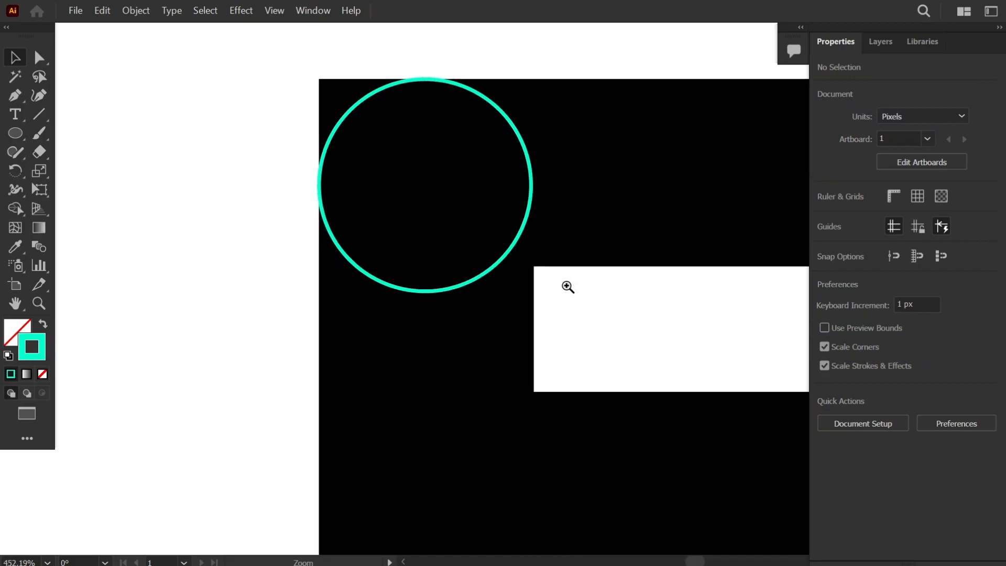
left_click(528, 210)
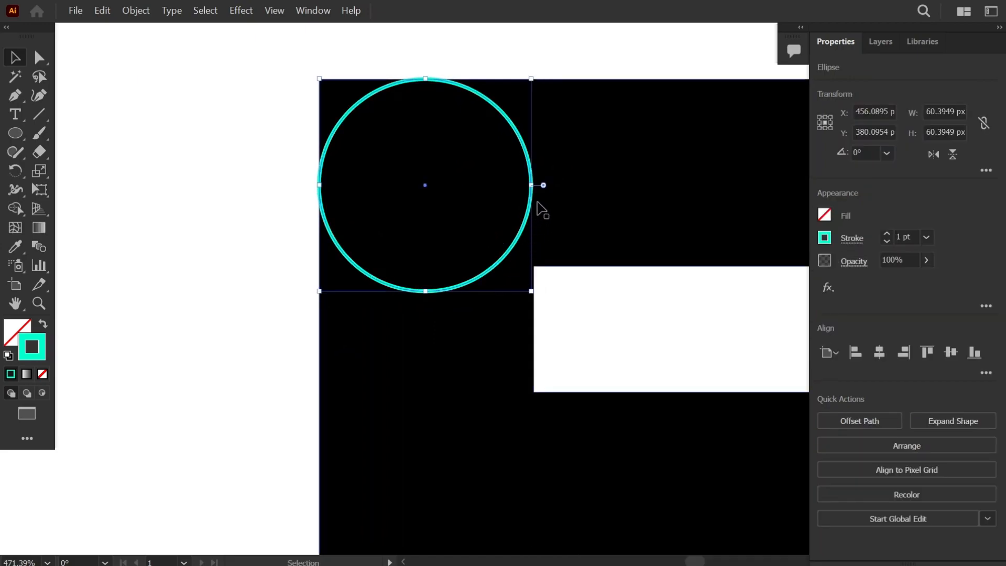
left_click_drag(534, 291, 434, 268)
left_click(260, 262)
Duplicate the circle straight down to the foot of the F's stem, touching its bottom edge
left_click_drag(426, 337, 384, 272)
left_click_drag(461, 246, 493, 256)
left_click_drag(446, 208, 447, 406)
left_click(486, 437)
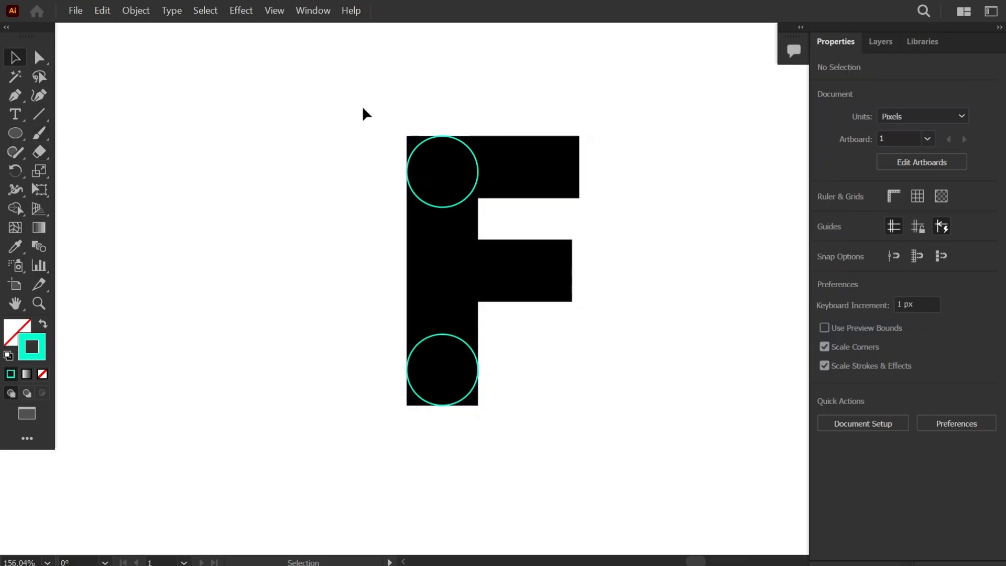
Select the F with both circles and use Shape Builder to cut off its upper-left corner and the stem's lower-right corner outside the circles
left_click_drag(437, 170, 503, 254)
left_click_drag(561, 468, 346, 113)
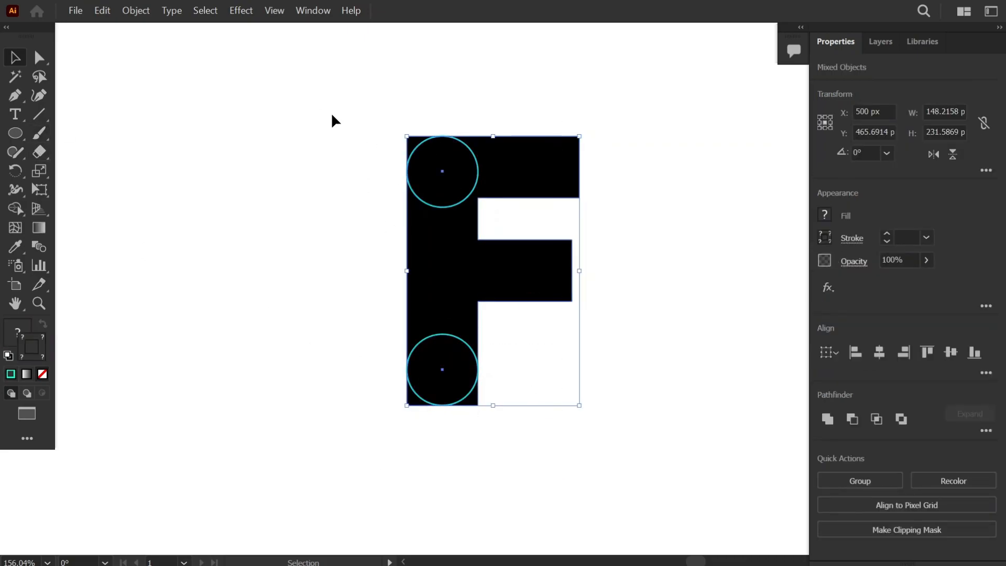
left_click(15, 208)
scroll(426, 187, "up", 6)
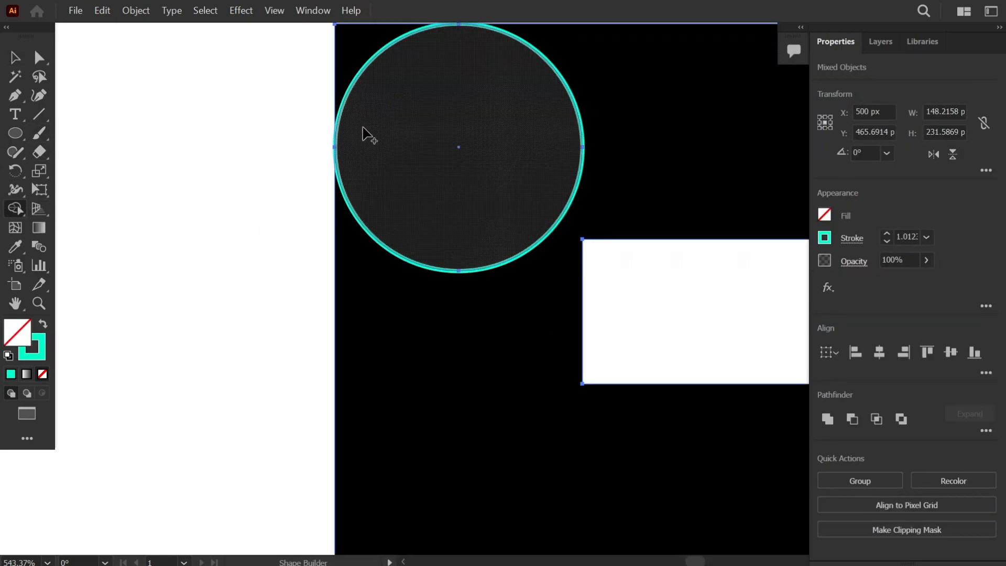
scroll(417, 240, "down", 5)
scroll(489, 330, "up", 3)
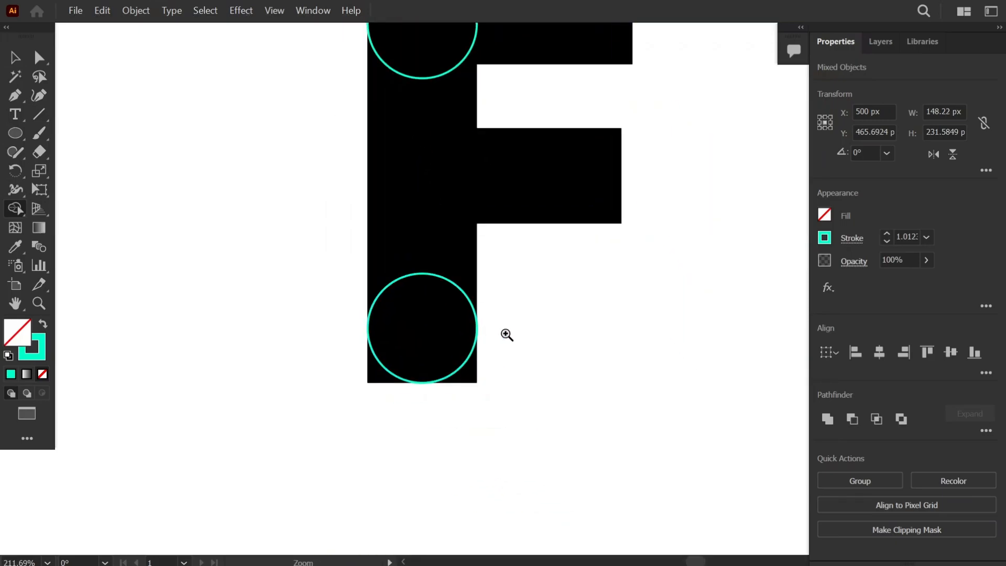
scroll(495, 369, "down", 3)
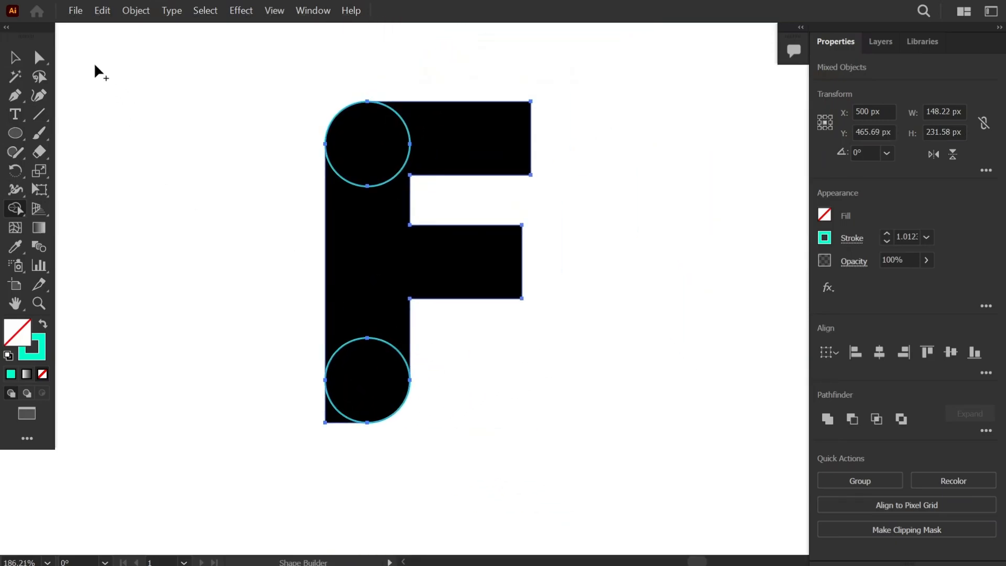
Place the upper circle at the right end of the F's top arm, flush with the arm's right edge
left_click(22, 59)
left_click(323, 206)
left_click_drag(396, 179, 517, 176)
key("ctrl+space")
left_click_drag(513, 72, 684, 89)
left_click(630, 497)
key("ctrl+space")
left_click_drag(640, 409, 597, 329)
key("ctrl+space")
left_click_drag(588, 278, 702, 317)
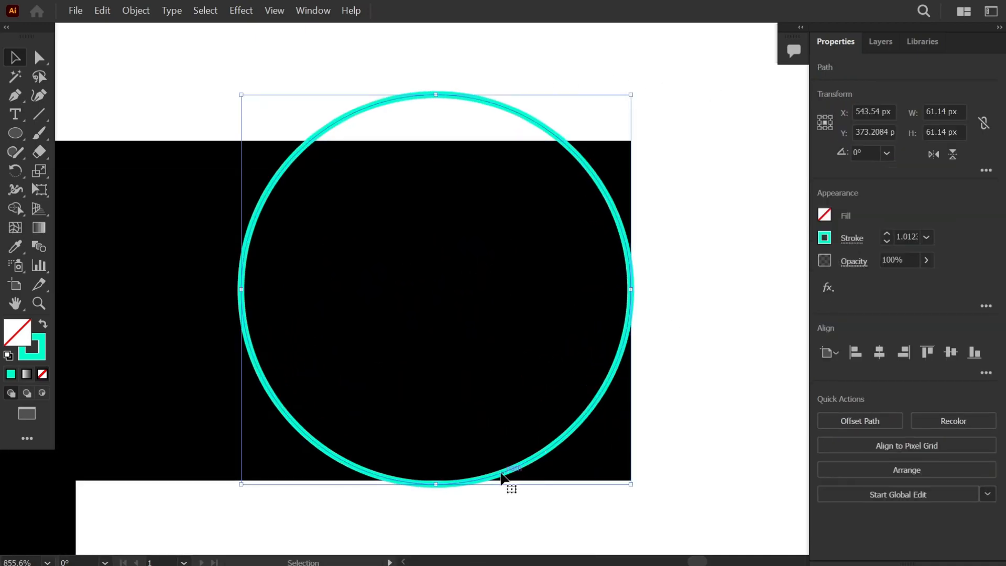
Shift the circle vertically to bring its bottom point to the lower edge of the F's top arm
left_click_drag(515, 467, 514, 463)
key("ctrl+space")
left_click_drag(452, 503, 565, 493)
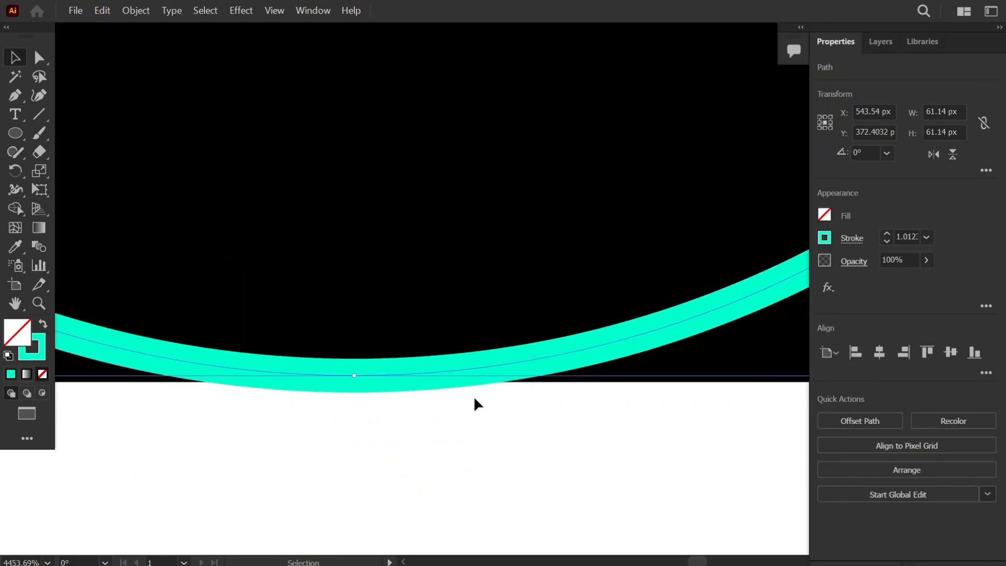
key("ctrl+space")
left_click_drag(371, 393, 492, 393)
key("ctrl+space")
left_click_drag(544, 329, 251, 332)
key("ctrl+z")
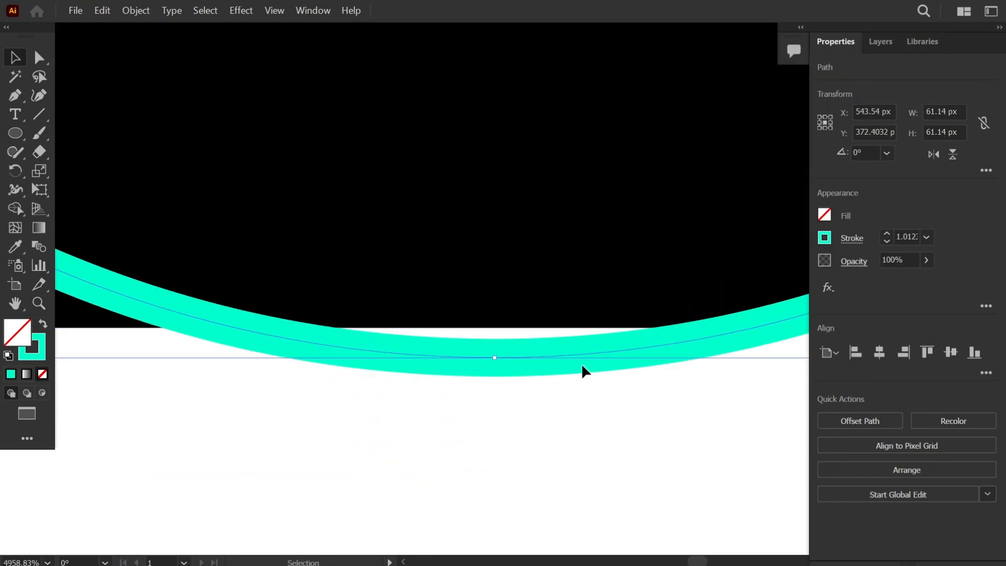
left_click_drag(500, 358, 499, 328)
key("ctrl+z")
key("Up")
Fine-tune the circle's position so it just touches the top arm's lower and right edges
key("ctrl+space")
left_click_drag(693, 378, 668, 429)
key("ctrl+space")
key("ctrl+space")
left_click_drag(575, 419, 676, 419)
key("space")
left_click_drag(609, 471, 616, 173)
key("ctrl+space")
left_click_drag(616, 260, 471, 262)
left_click_drag(482, 481, 664, 408)
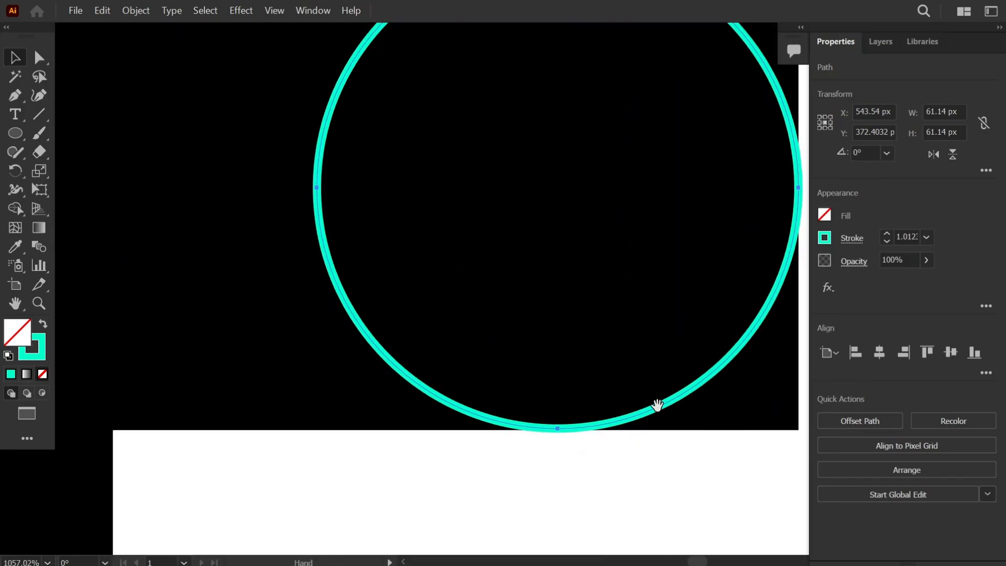
left_click_drag(519, 409, 597, 411)
left_click_drag(517, 466, 520, 471)
Examine in outline view how the circle's bottom meets the top arm's lower edge, and return to the normal preview
key("ctrl+a")
key("ctrl+space")
left_click_drag(687, 490, 786, 490)
key("ctrl+y")
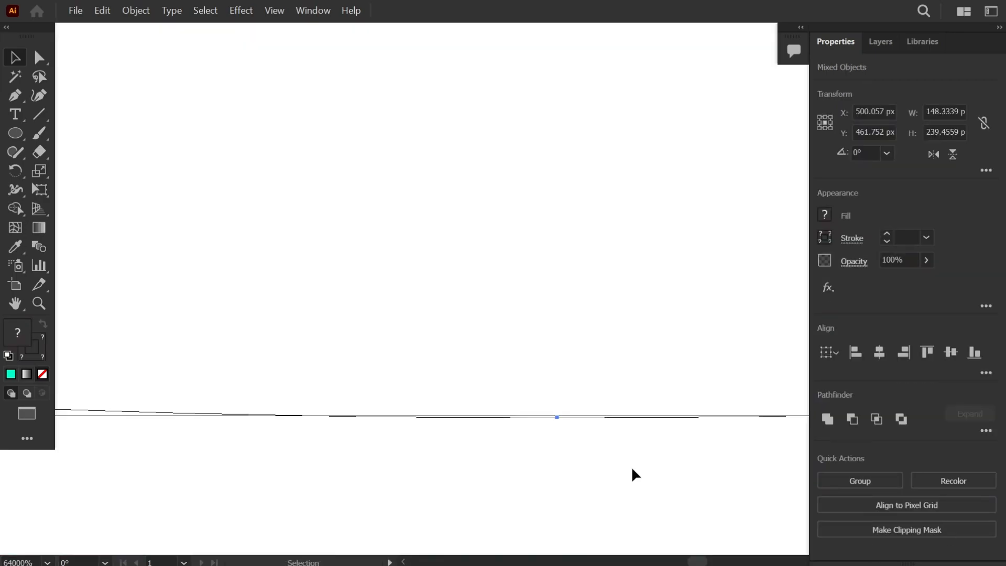
left_click(675, 466)
left_click(629, 417)
key("ctrl+space")
left_click_drag(675, 453, 614, 449)
key("ctrl+y")
key("ctrl+space")
left_click_drag(514, 438, 443, 455)
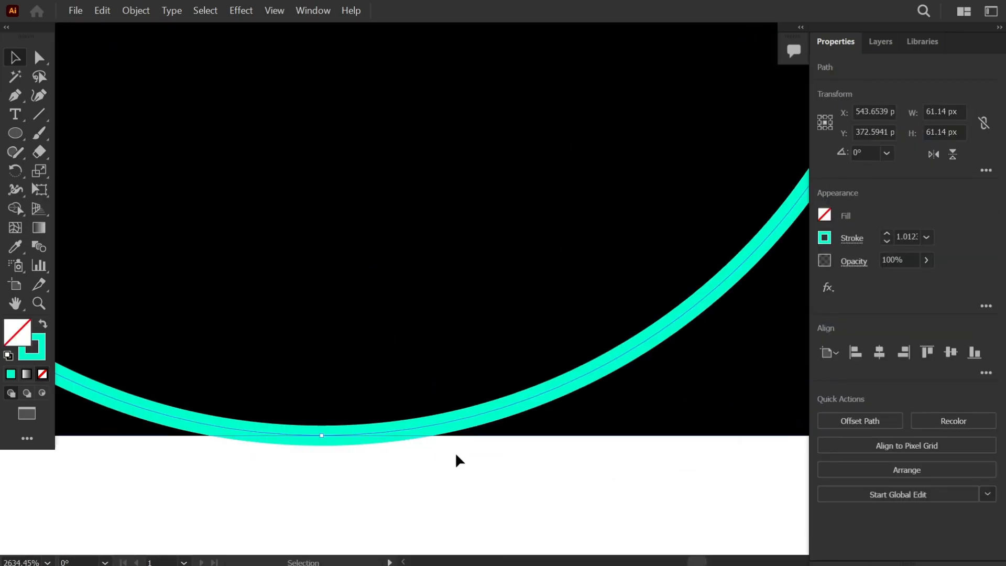
Select the F and the circle and use Shape Builder to cut off the top arm's lower-right corner outside the circle
left_click(450, 457)
left_click(528, 436)
key("ctrl+space")
left_click_drag(243, 441, 398, 427)
left_click(576, 451)
key("ctrl+space")
left_click_drag(576, 452, 471, 293)
left_click(15, 208)
left_click(509, 332, "alt")
Move the circle down to the right end of the F's middle arm, touching its lower and right edges
left_click(15, 57)
left_click(531, 207)
key("ctrl+space")
left_click_drag(533, 208, 483, 330)
key("ctrl+space")
left_click_drag(511, 377, 691, 424)
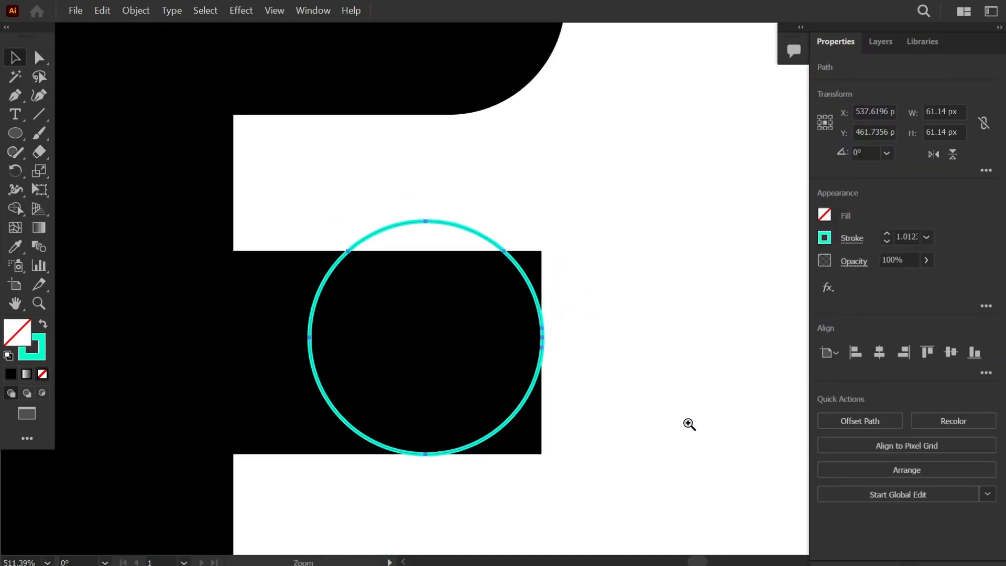
left_click_drag(493, 422, 592, 432)
left_click_drag(473, 461, 471, 457)
Fine-tune the circle so it sits flush with the middle arm's right and lower edges
key("ctrl+space")
left_click_drag(584, 239, 593, 314)
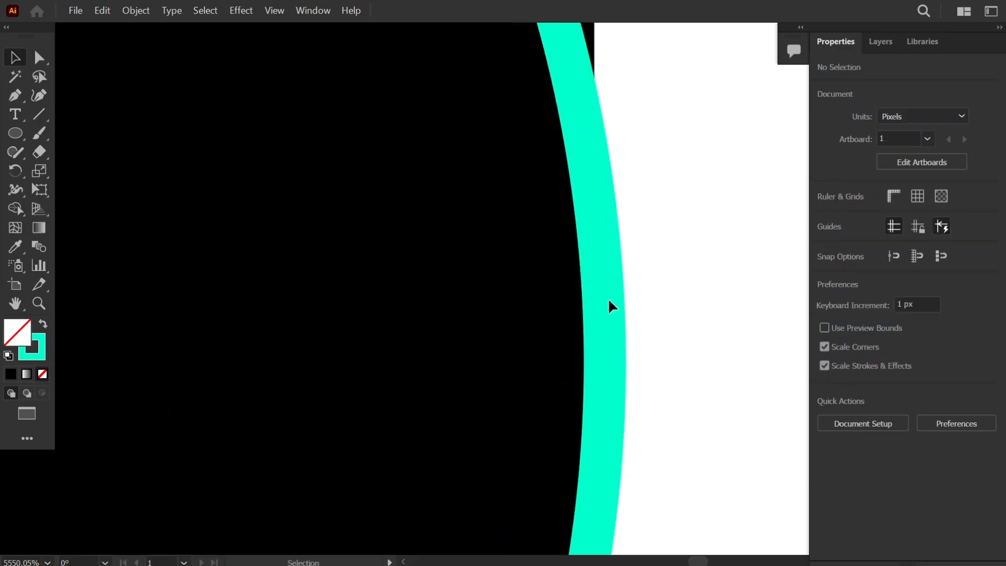
key("ctrl+space")
left_click_drag(578, 379, 595, 454)
key("Up")
left_click_drag(599, 407, 743, 501)
left_click(417, 431)
key("ctrl+space")
left_click(602, 440, "shift")
left_click_drag(456, 427, 514, 436)
left_click_drag(670, 423, 669, 429)
key("ctrl+space")
mouse_move(680, 464)
left_mouse_down()
mouse_move(603, 467)
mouse_move(592, 350)
mouse_move(676, 319)
left_mouse_up()
left_click(632, 380)
key("ctrl+space")
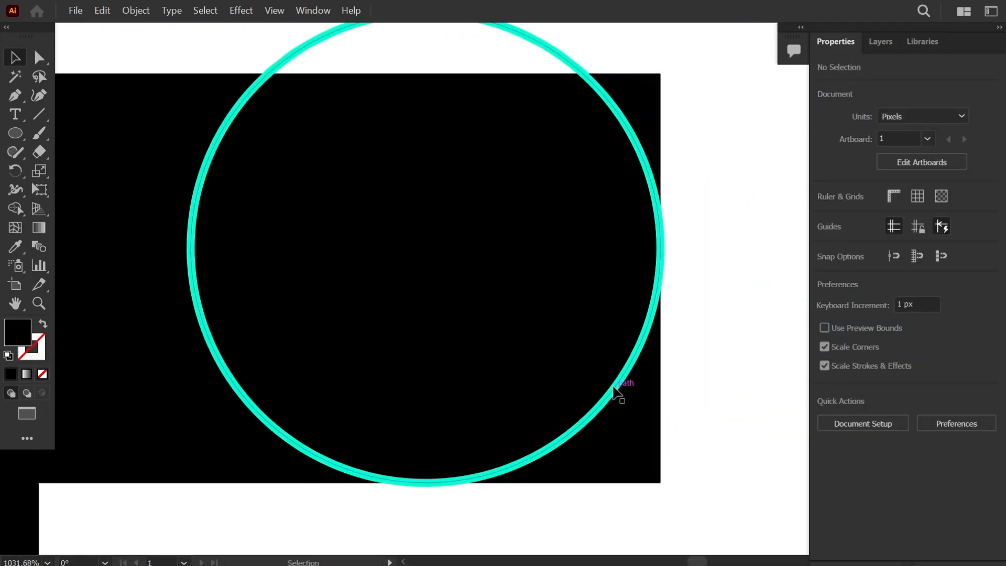
Align the circle's stroke to the inside of its path and refine its fit in the middle arm's corner
left_click(615, 386)
left_click(851, 238)
left_click(784, 321)
key("Escape")
key("ctrl+space")
left_click_drag(661, 252, 675, 455)
left_click(568, 355)
left_click(608, 452)
left_click_drag(583, 450, 322, 459)
left_click(583, 524)
Select all the artwork and use Shape Builder to cut off the middle arm's lower-right corner outside the circle
key("ctrl+space")
left_click_drag(686, 448, 575, 406)
key("ctrl+a")
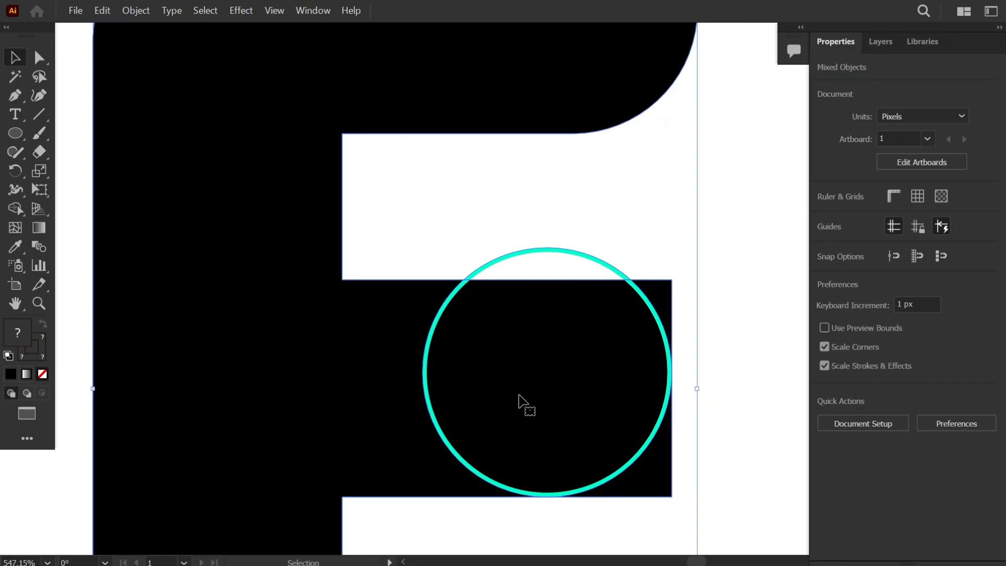
left_click(11, 211)
left_click(648, 492, "alt")
key("ctrl+space")
left_click_drag(730, 469, 605, 358)
left_click(10, 59)
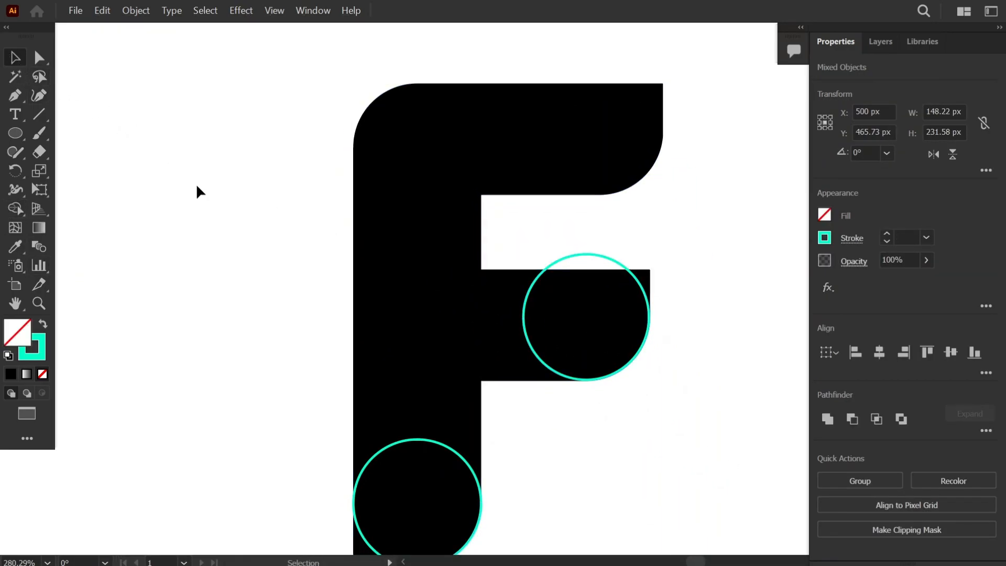
left_click(174, 170)
Delete the circle at the foot of the F's stem
key("ctrl+space")
left_click_drag(430, 287, 395, 293)
left_click(440, 406)
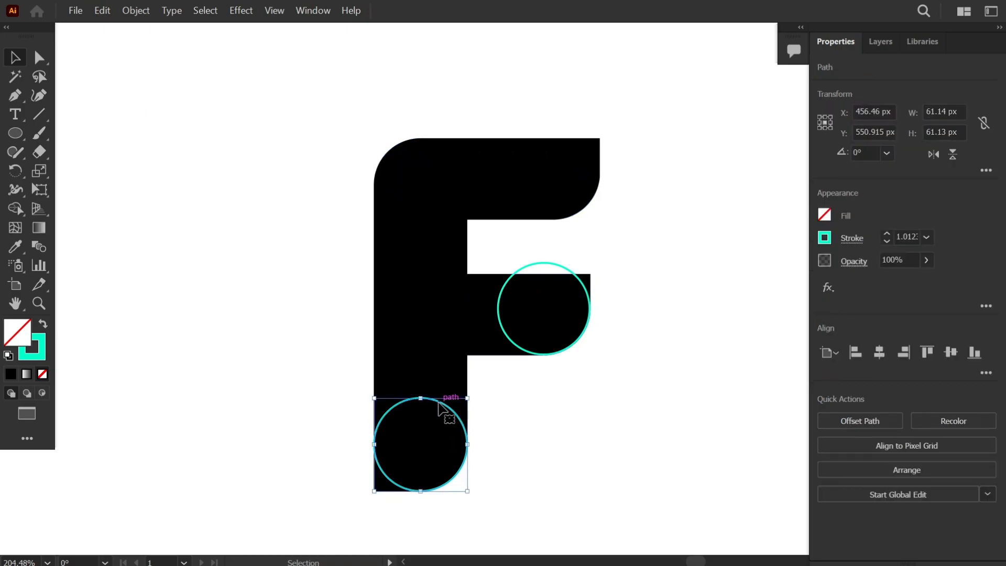
key("Delete")
Move the remaining circle directly below the top arm, centred on the stem's right edge
left_click_drag(498, 313, 391, 249)
key("ctrl+space")
left_click_drag(394, 231, 627, 376)
key("ctrl+space")
left_click_drag(595, 313, 629, 286)
left_click_drag(624, 284, 623, 284)
key("ctrl+space")
left_click_drag(704, 330, 455, 352)
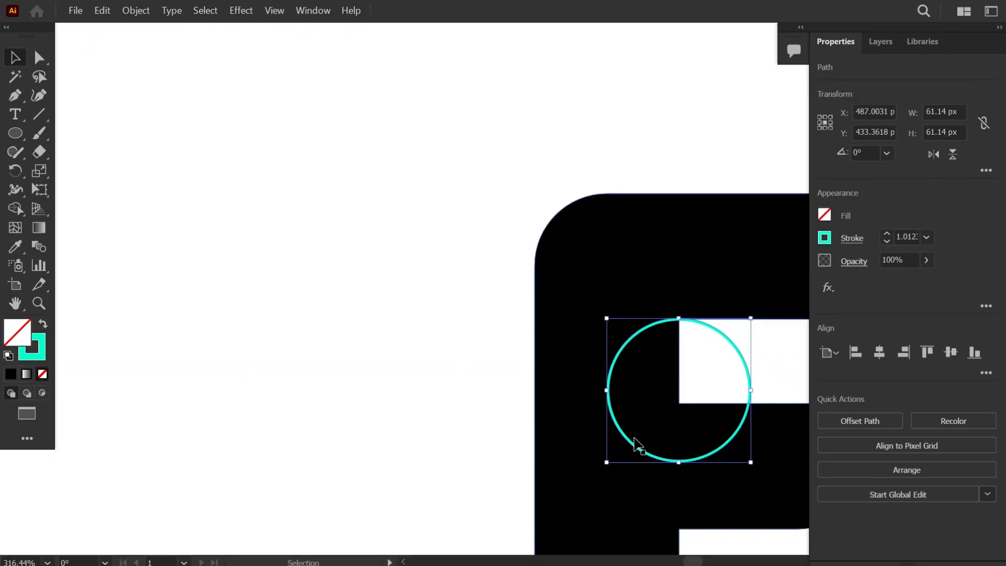
Enlarge the circle proportionally to about 91 px and nudge it 16 px right toward the stem's right edge
left_click_drag(605, 465, 535, 532)
scroll(629, 328, "up", 2)
key("Right")
key("Right")
key("Right")
key("Right")
key("Right")
key("Right")
key("Right")
key("Right")
key("Right")
key("Right")
key("Right")
key("Right")
key("Right")
key("Right")
key("Right")
key("Right")
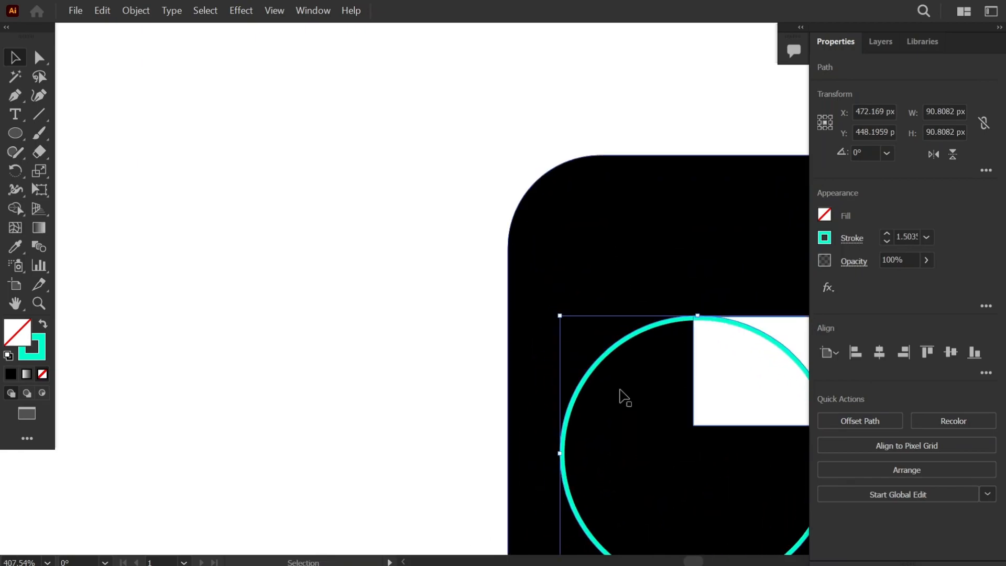
Show the rulers and place a vertical guide along the right edge of the F's stem
left_click_drag(334, 255, 115, 328)
key("ctrl+r")
left_click_drag(4, 461, 454, 254)
left_click_drag(453, 254, 794, 345)
left_click_drag(468, 510, 520, 287)
left_click_drag(520, 286, 543, 232)
Scale the circle to about 122 px, centred on the guide, touching the top arm's lower edge and the stem's left edge
left_click_drag(633, 295, 435, 367)
left_click_drag(427, 432, 372, 455)
left_click_drag(617, 222, 620, 275)
left_click_drag(567, 266, 801, 386)
left_click_drag(743, 298, 530, 387)
left_click_drag(530, 387, 529, 394)
key("ctrl+shift+a")
left_click_drag(493, 386, 533, 399)
left_click_drag(670, 416, 438, 438)
left_click_drag(590, 356, 382, 398)
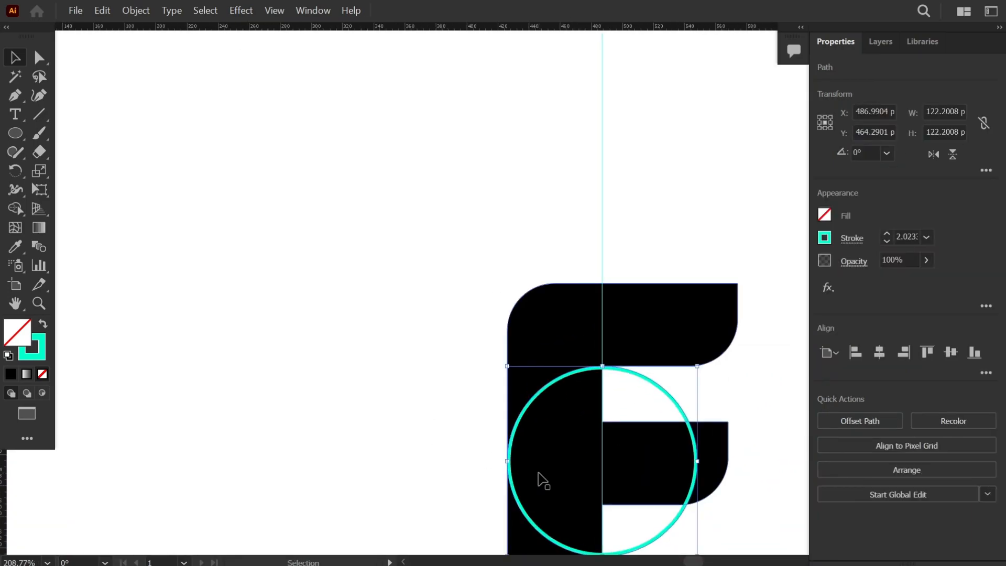
Delete the vertical guide along the stem's right edge
left_click_drag(538, 472, 395, 404)
left_click_drag(585, 418, 624, 401)
left_click_drag(499, 329, 560, 340)
left_click(570, 150)
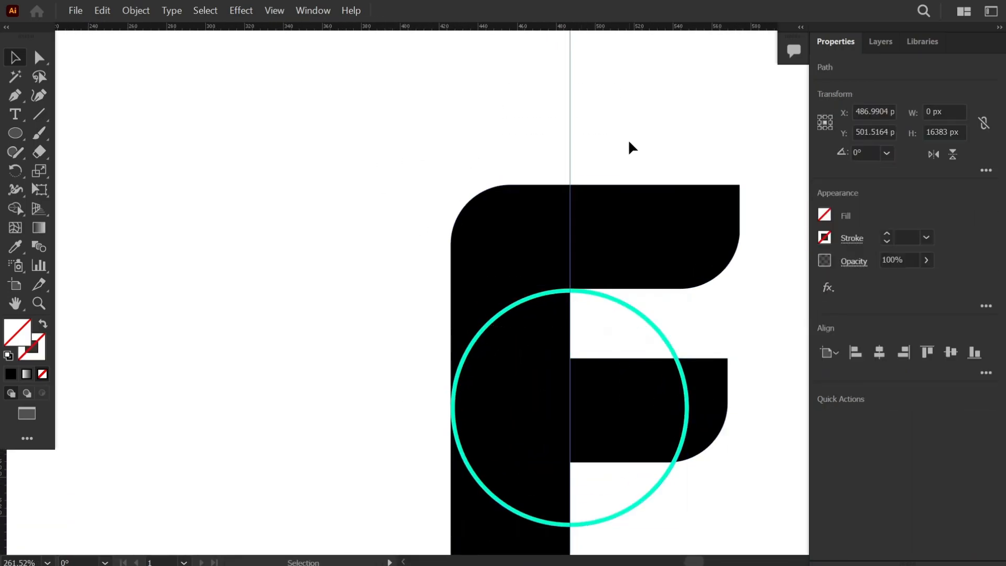
key("Delete")
Select the F and the large circle and use Shape Builder to split off the top section above the circle
key("ctrl+a")
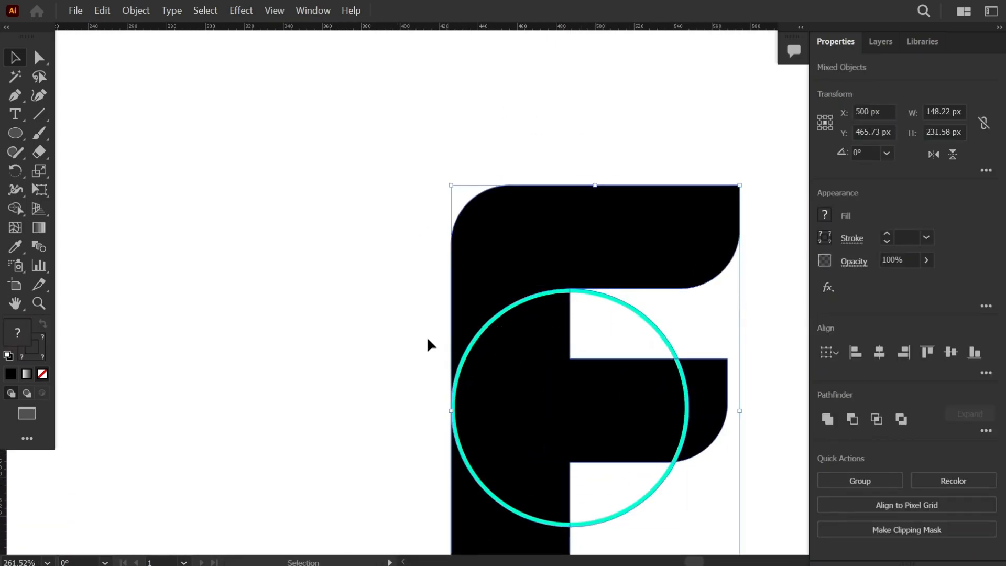
left_click(13, 210)
left_click(508, 244)
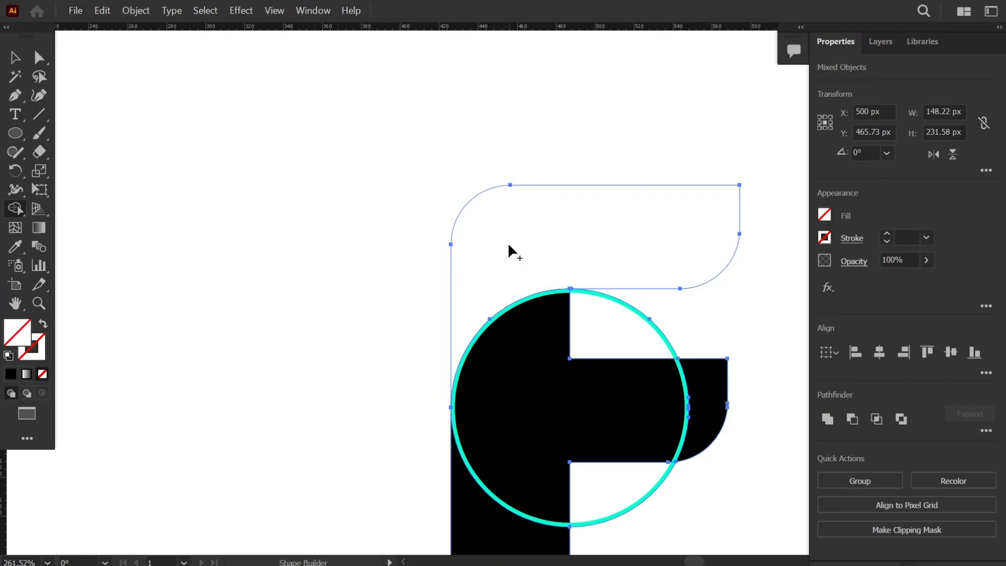
Set the fill to black (000000), apply it to the split-off top section with Shape Builder, and deselect everything
double_click(26, 341)
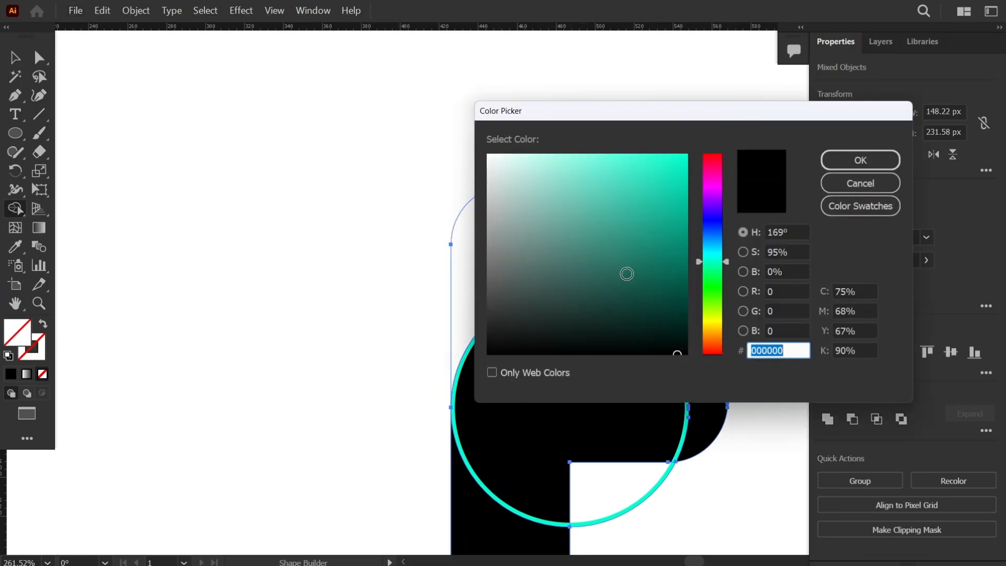
left_click(867, 180)
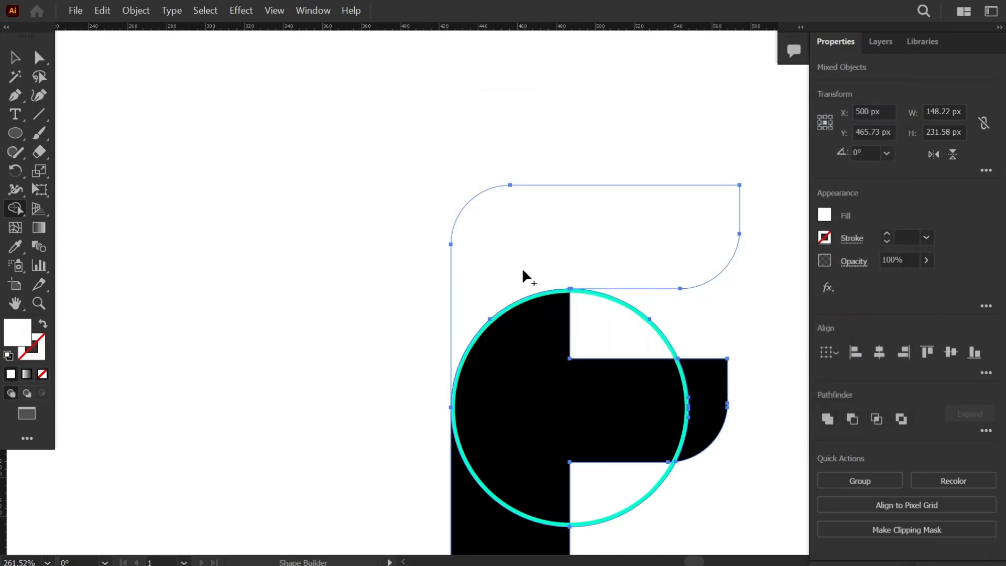
double_click(26, 334)
left_click_drag(611, 258, 476, 361)
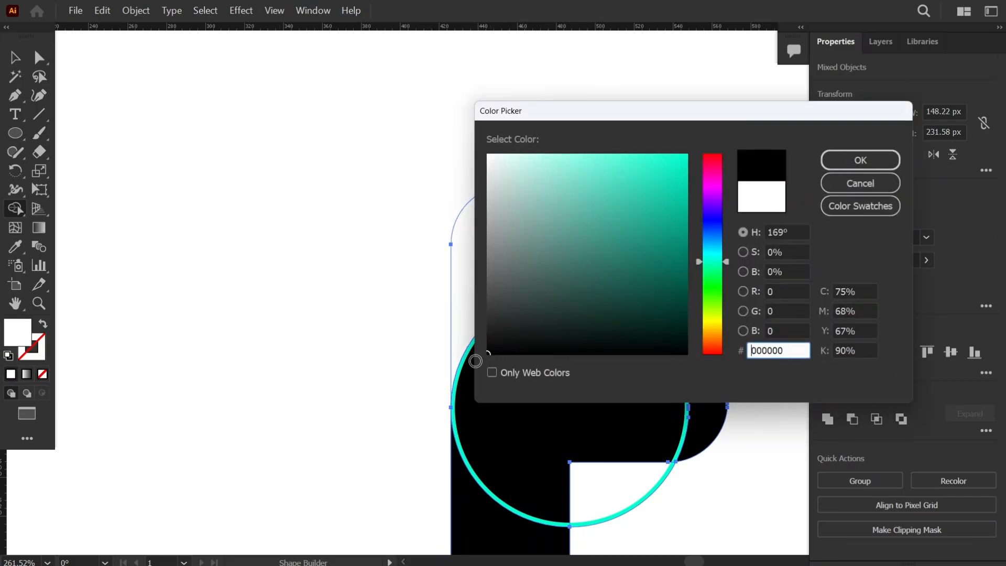
left_click(860, 158)
left_click(527, 236)
left_click(15, 58)
left_click(288, 223)
Move the large circle straight down until its top touches the middle arm's upper edge
left_click_drag(428, 369, 440, 213)
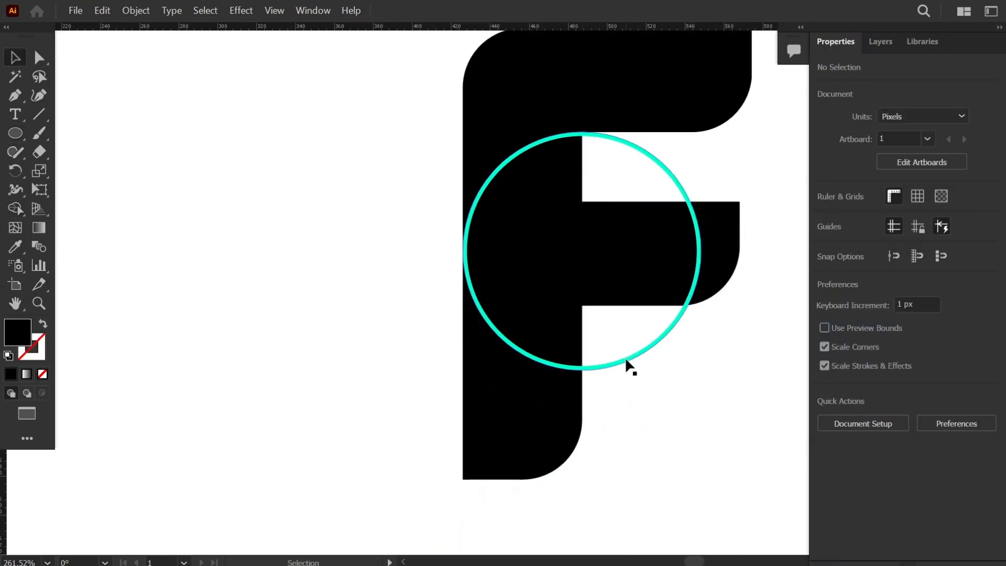
left_click_drag(622, 361, 621, 430)
scroll(591, 203, "up", 6)
left_click_drag(534, 181, 379, 239)
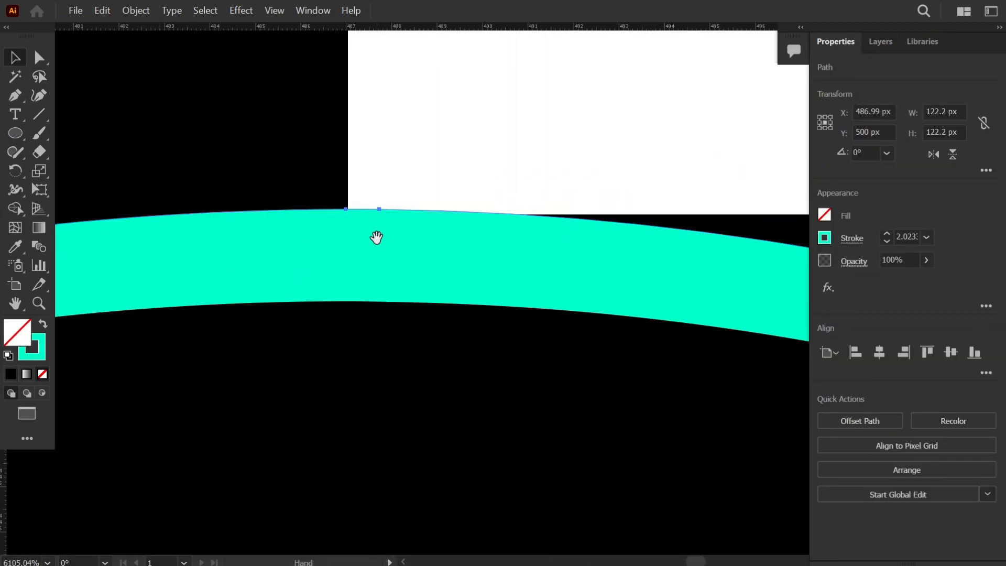
scroll(350, 196, "up", 4)
left_click_drag(679, 355, 693, 355)
scroll(487, 363, "down", 10)
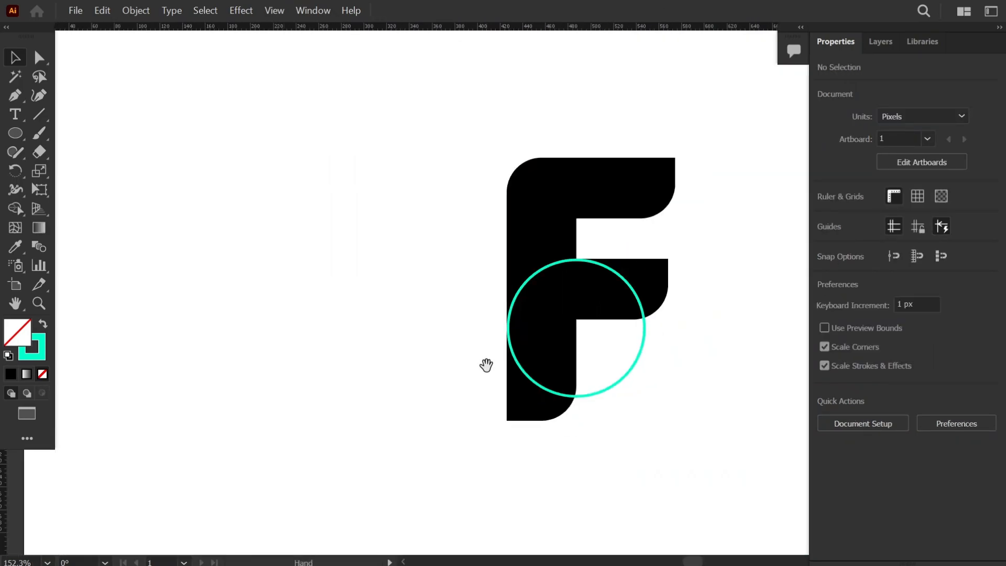
Select the F and the large circle and use Shape Builder to merge the circle's overlap with the middle arm's right end
scroll(481, 364, "up", 2)
left_click_drag(504, 475, 504, 475)
left_click_drag(505, 367, 273, 337)
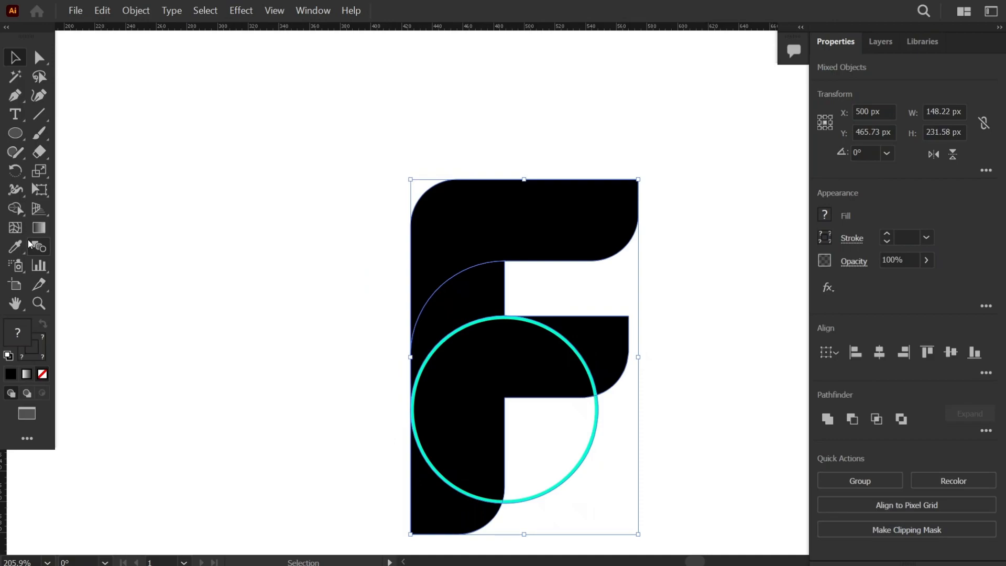
left_click(15, 210)
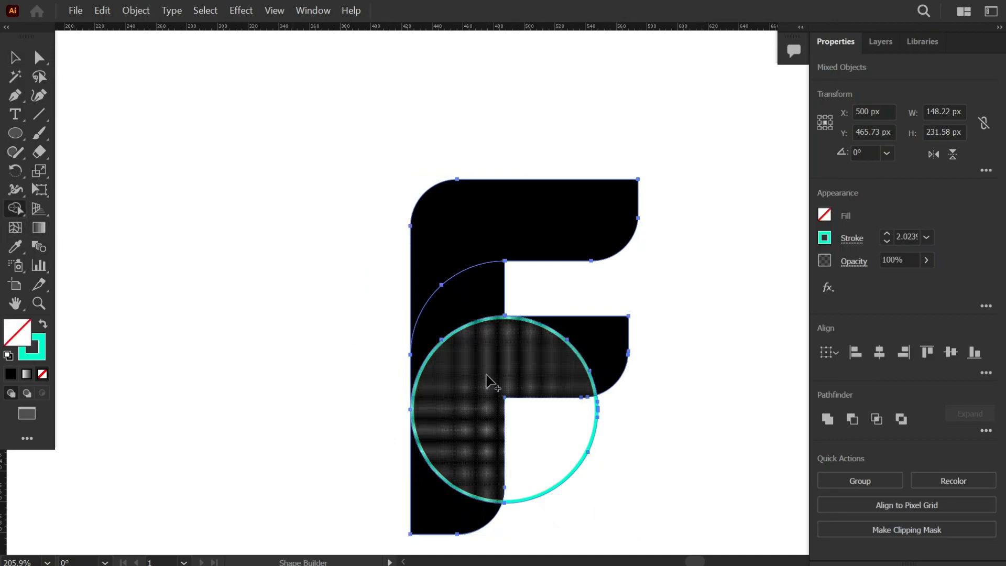
left_click_drag(512, 360, 595, 345)
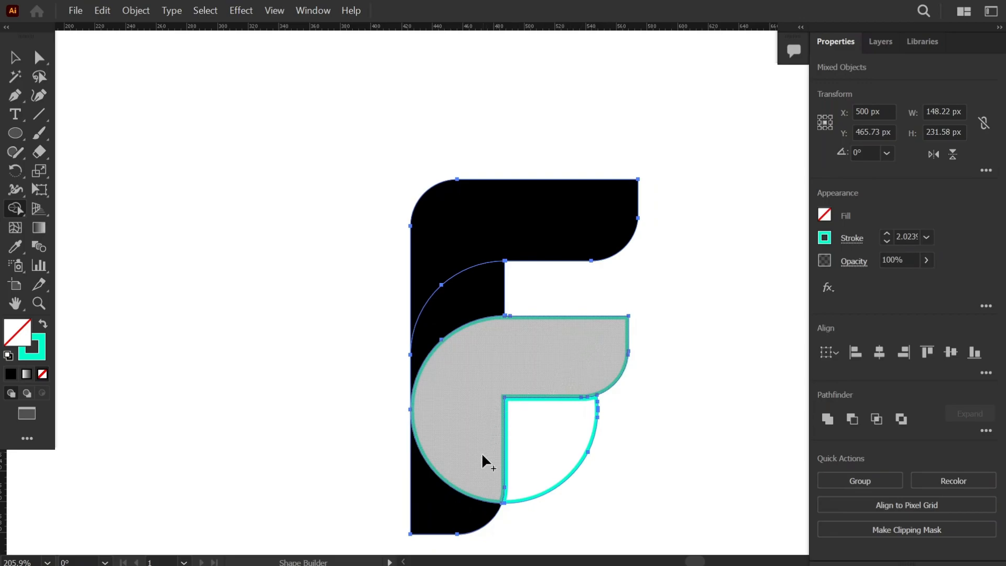
Merge the overlapped middle section with the bottom of the stem using Shape Builder
scroll(482, 443, "down", 1)
scroll(482, 442, "left", 1)
left_click_drag(456, 439, 446, 479)
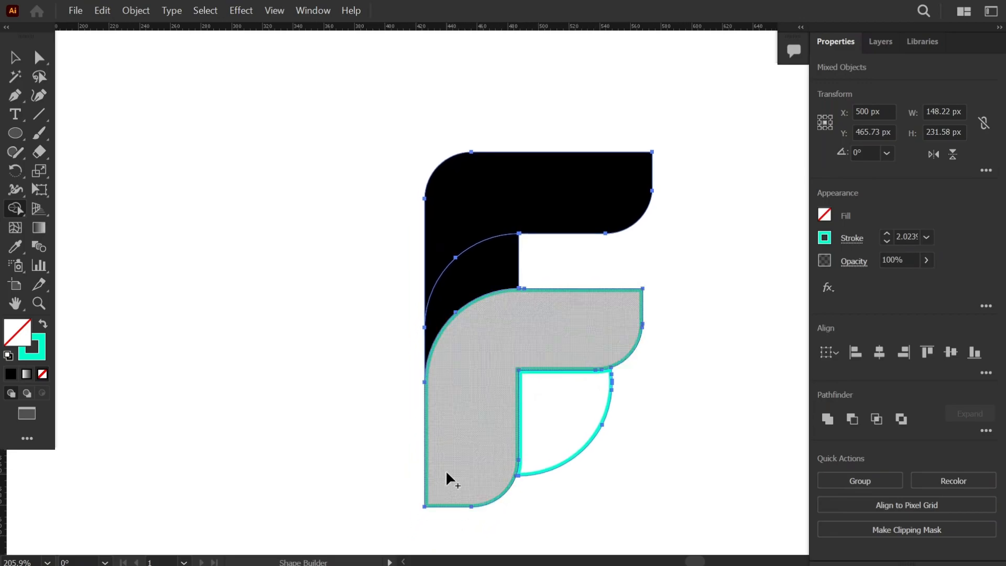
Give the selected F pieces and circle remnant a black fill and no stroke
left_click(10, 375)
left_click(33, 340)
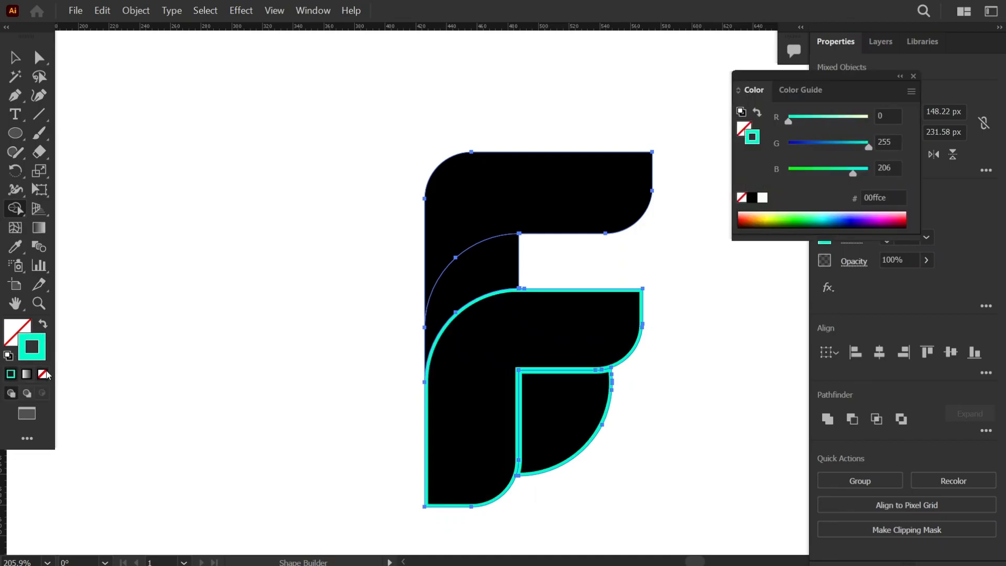
left_click(43, 374)
left_click(15, 57)
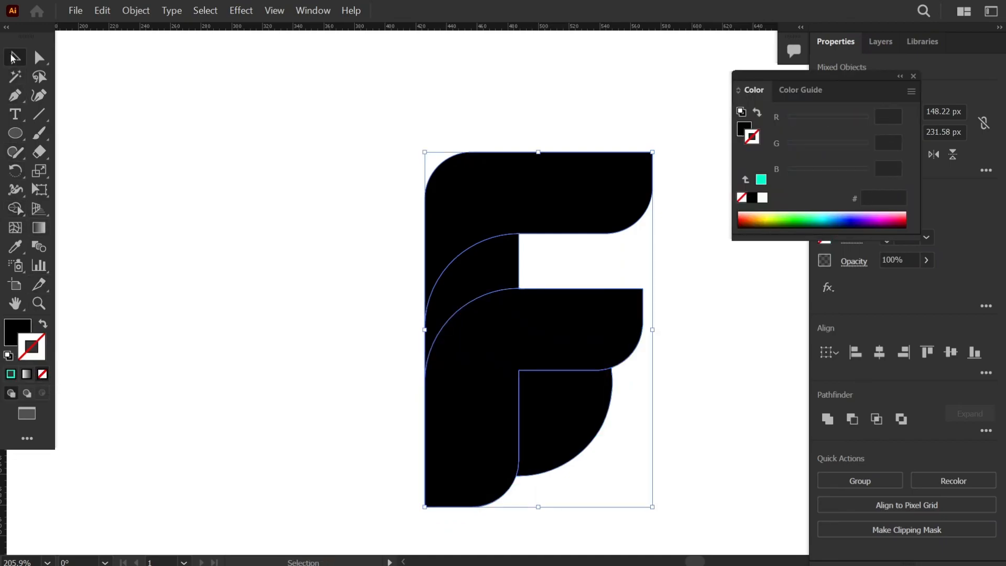
Delete the leftover quarter-circle piece below the middle arm
left_click(227, 216)
left_click(554, 426)
key("Delete")
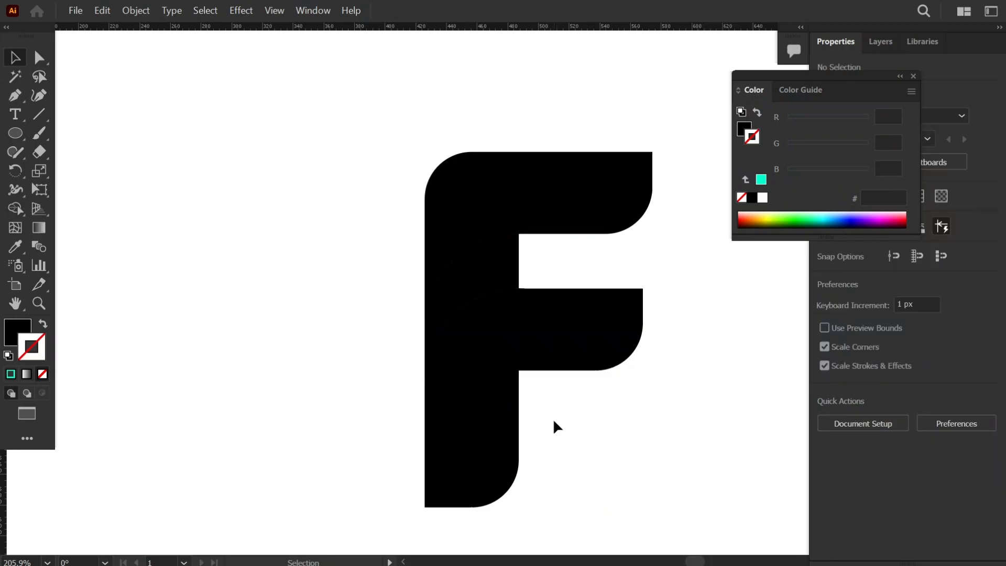
left_click(481, 262)
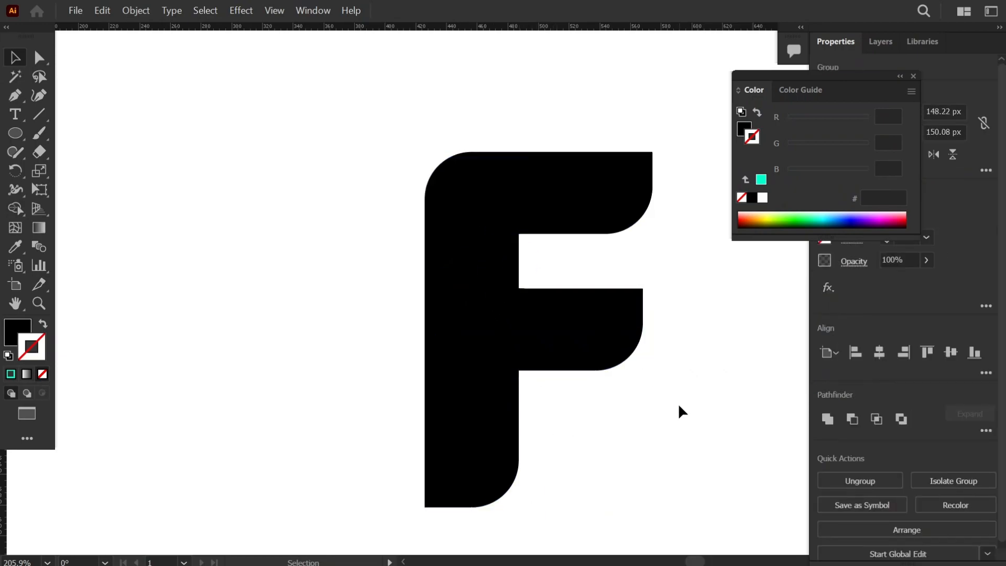
left_click(678, 403)
Select the F's upper group and recolor its fill bright cyan
key("ctrl+0")
left_click(542, 352)
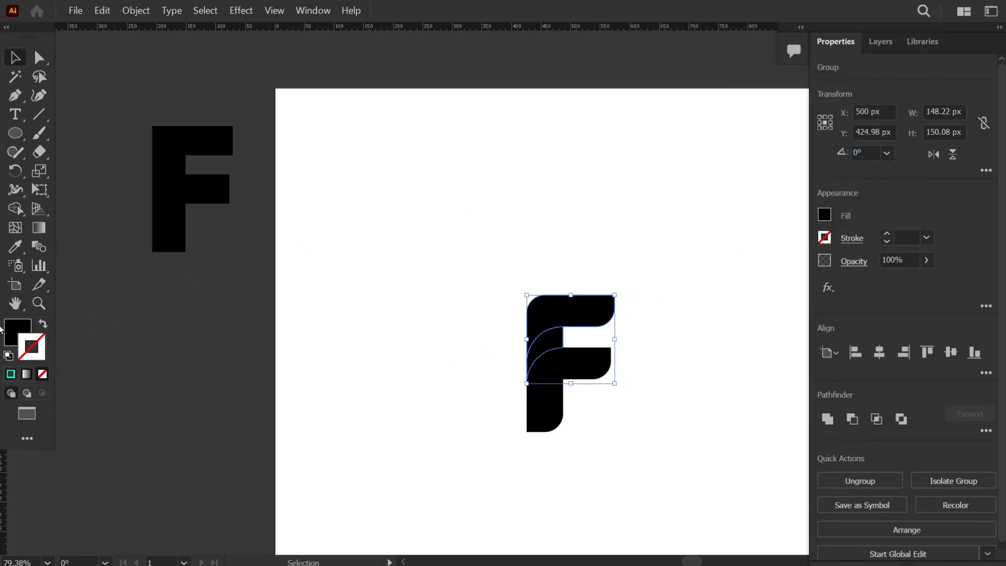
left_click(10, 328)
double_click(30, 329)
mouse_move(713, 266)
left_mouse_down()
mouse_move(713, 175)
mouse_move(703, 203)
mouse_move(715, 283)
left_mouse_up()
left_click_drag(655, 178, 656, 154)
left_click(891, 160)
left_click(615, 391)
Ungroup the cyan upper part of the F so its two curved pieces can be edited separately
scroll(596, 381, "up", 3)
left_click(527, 349)
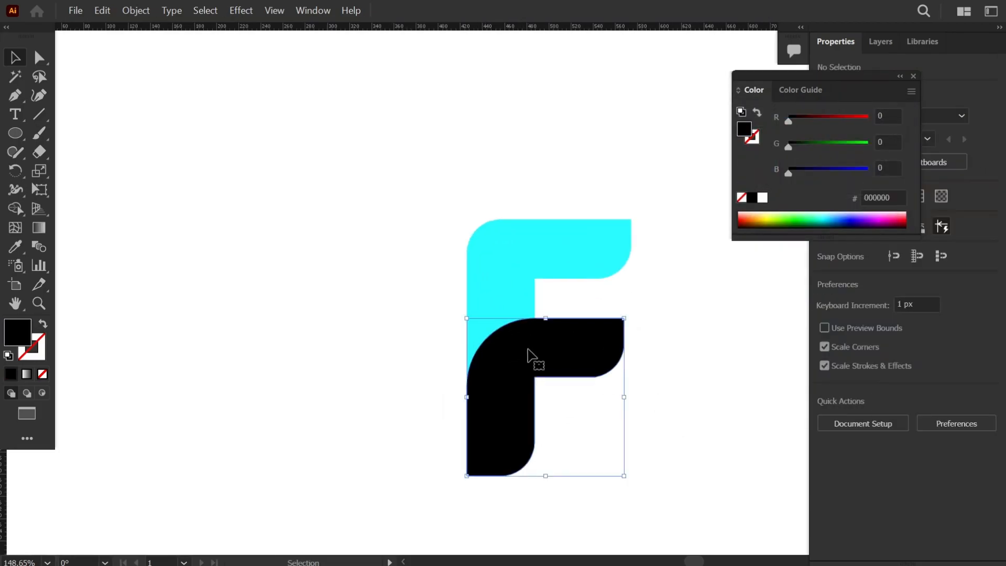
left_click(913, 76)
left_click(485, 327)
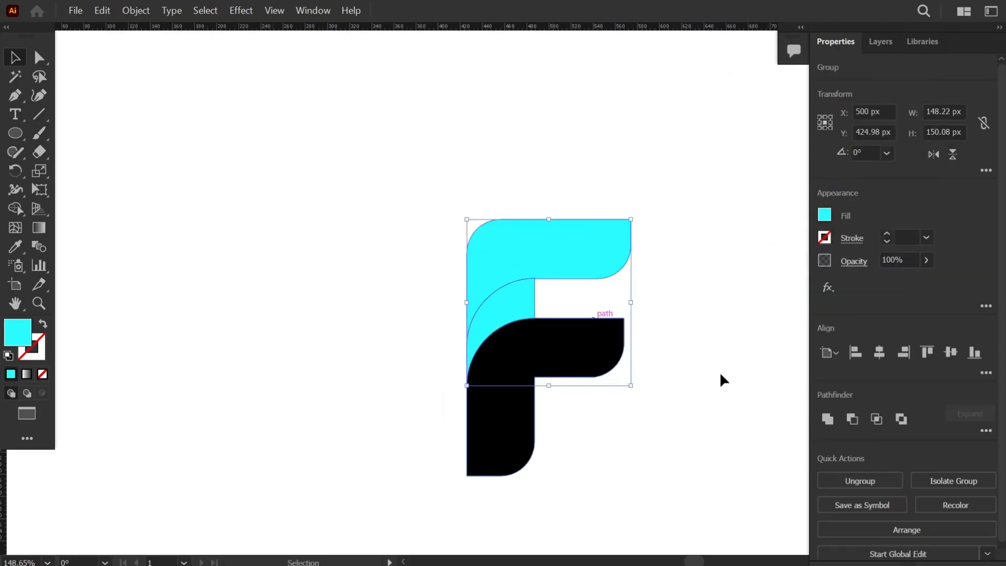
left_click(859, 480)
left_click(584, 419)
Fill the small curved piece between the two arms with a dark teal shadow color
left_click(501, 315)
double_click(29, 329)
left_click(842, 160)
Fill the black lower piece of the F with cyan (00ffff)
left_click(530, 392)
double_click(19, 330)
left_click_drag(668, 171, 700, 142)
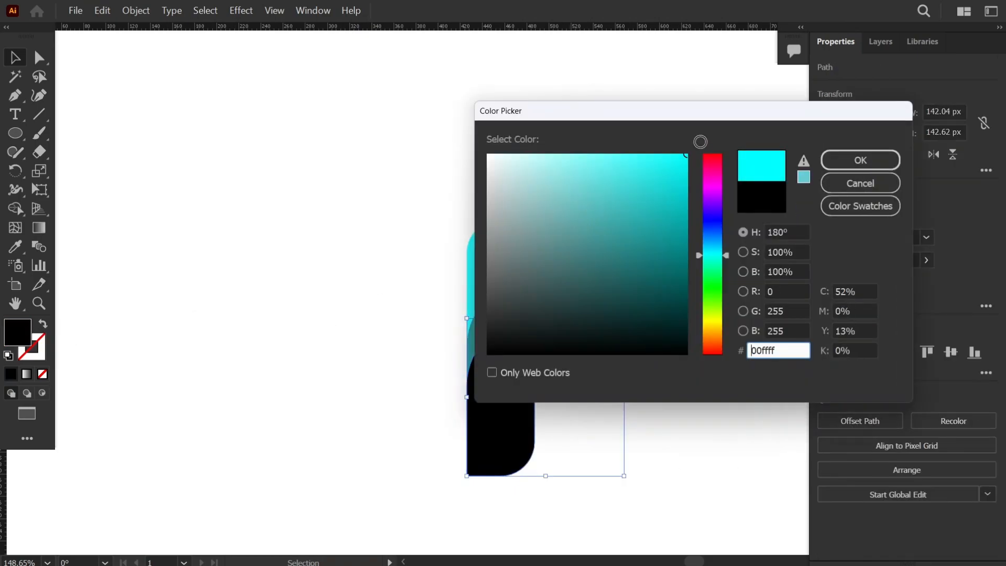
left_click(872, 162)
left_click(723, 420)
Delete the thin black sliver where the dark teal shadow piece meets the middle arm's upper edge
left_click_drag(722, 419, 473, 322)
left_click_drag(555, 321, 602, 111)
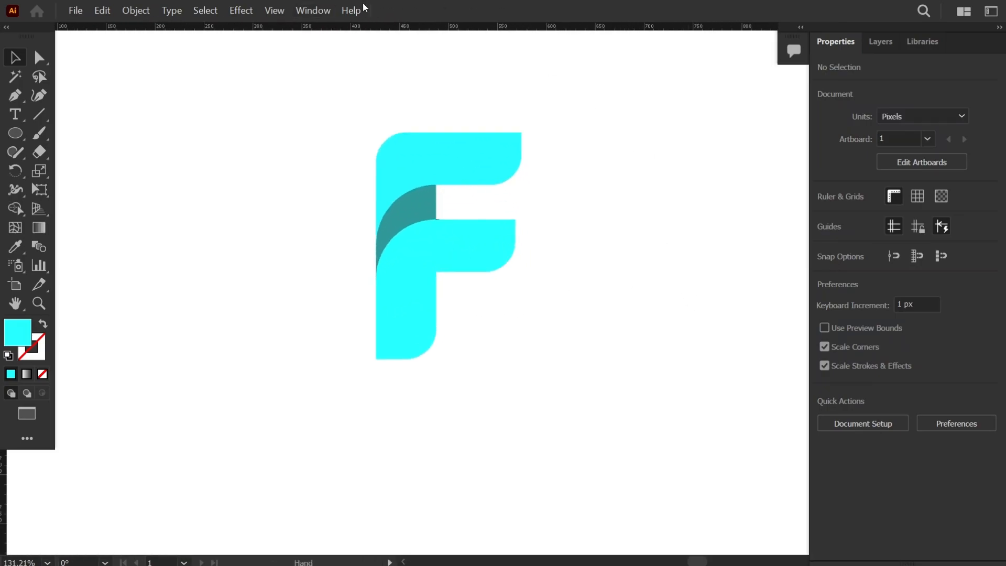
left_click_drag(375, 143, 505, 173)
left_click_drag(571, 263, 675, 263)
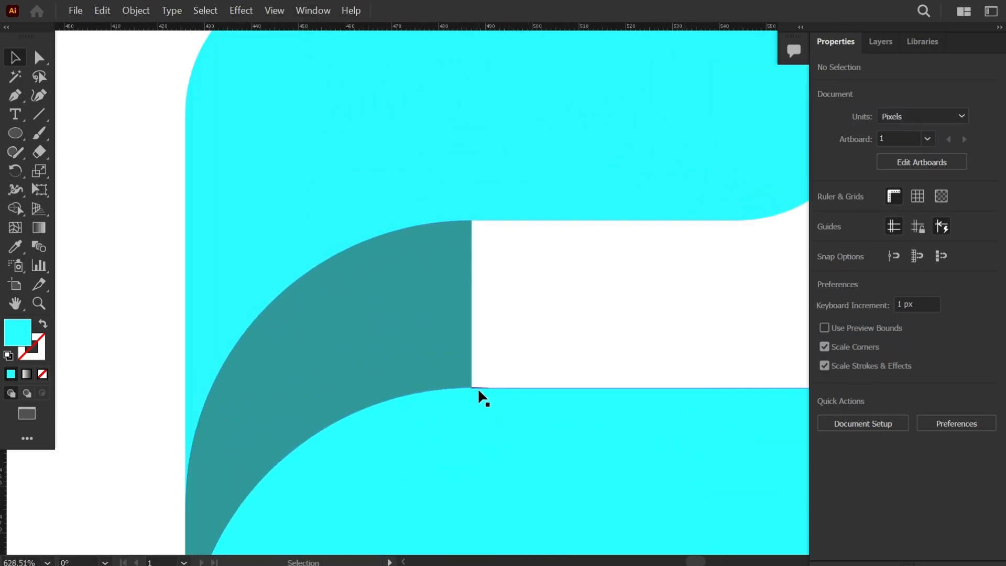
left_click_drag(481, 386, 697, 386)
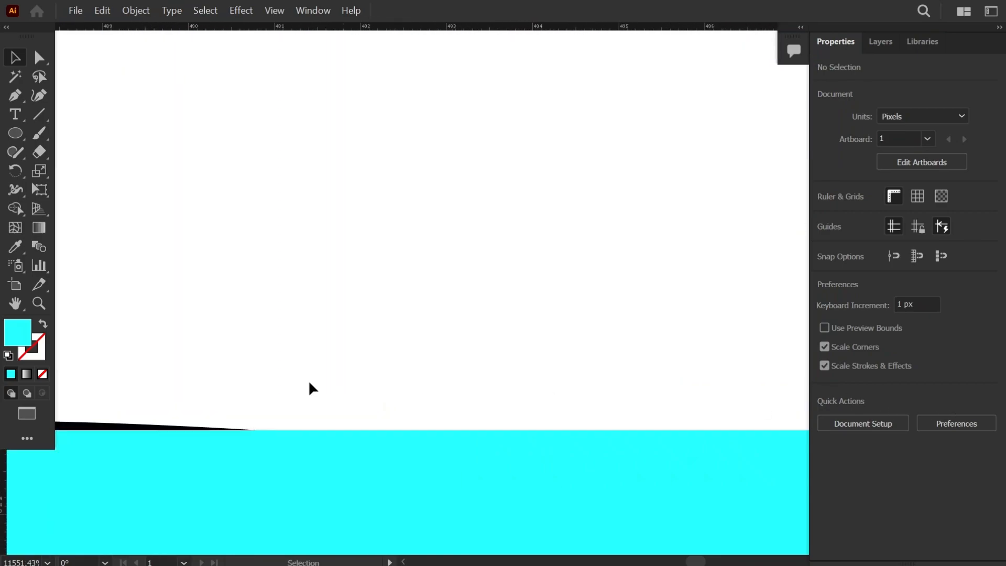
left_click(107, 424)
key("Delete")
key("ctrl+0")
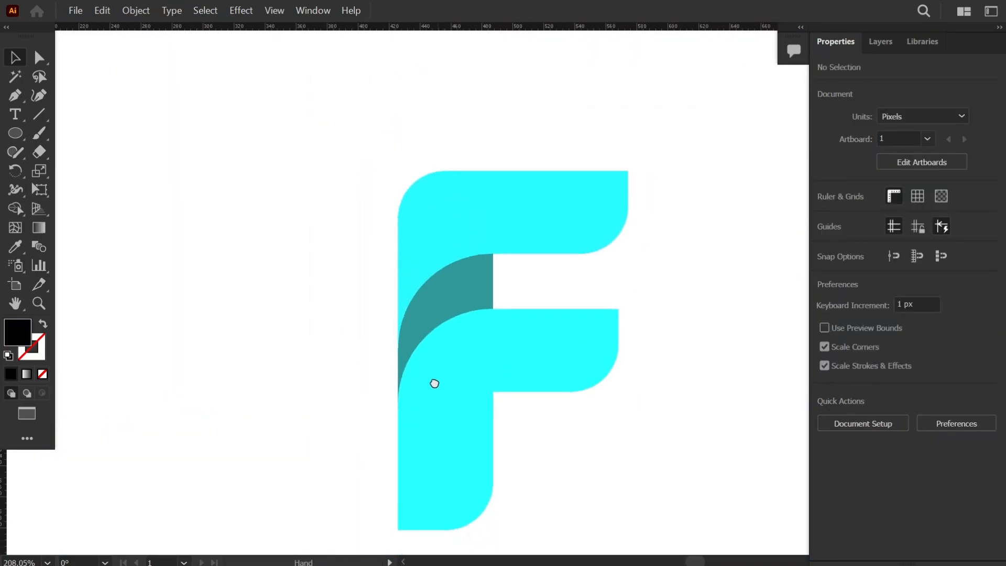
Draw a black circle about 72 px in diameter over the bottom of the F's stem
left_click_drag(528, 403, 543, 419)
left_click_drag(543, 421, 545, 405)
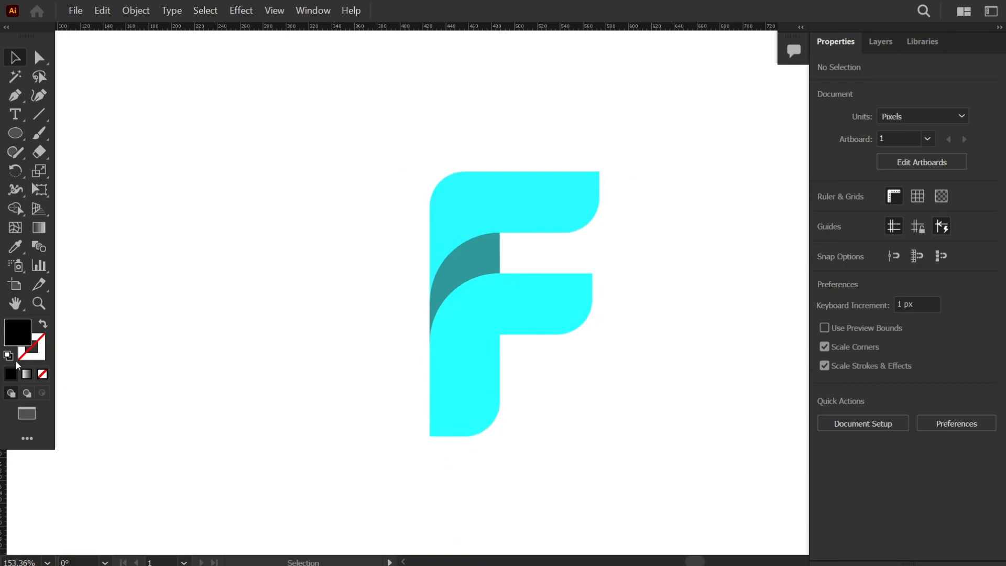
left_click(17, 140)
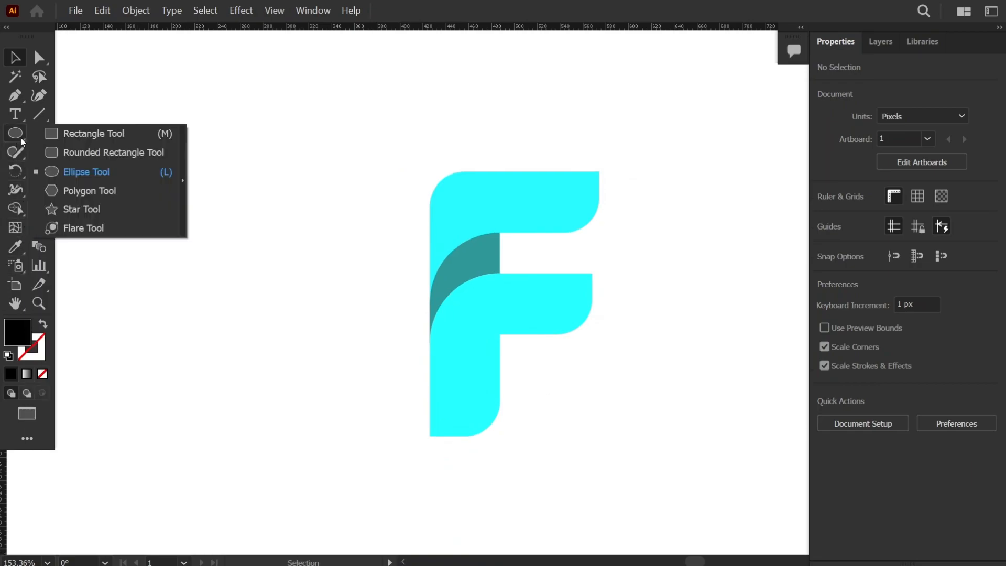
left_click(79, 171)
left_click_drag(459, 390, 501, 417)
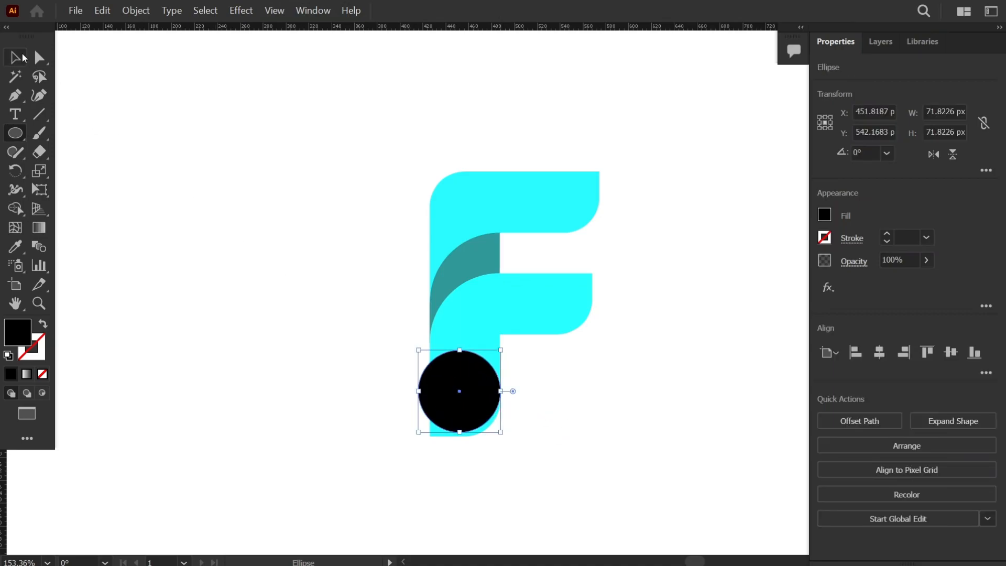
Enlarge the circle to about 96 px and center it on the stem's right edge
left_click(532, 366)
left_click_drag(404, 420, 428, 395)
left_click_drag(508, 442, 545, 490)
left_click_drag(500, 435, 517, 436)
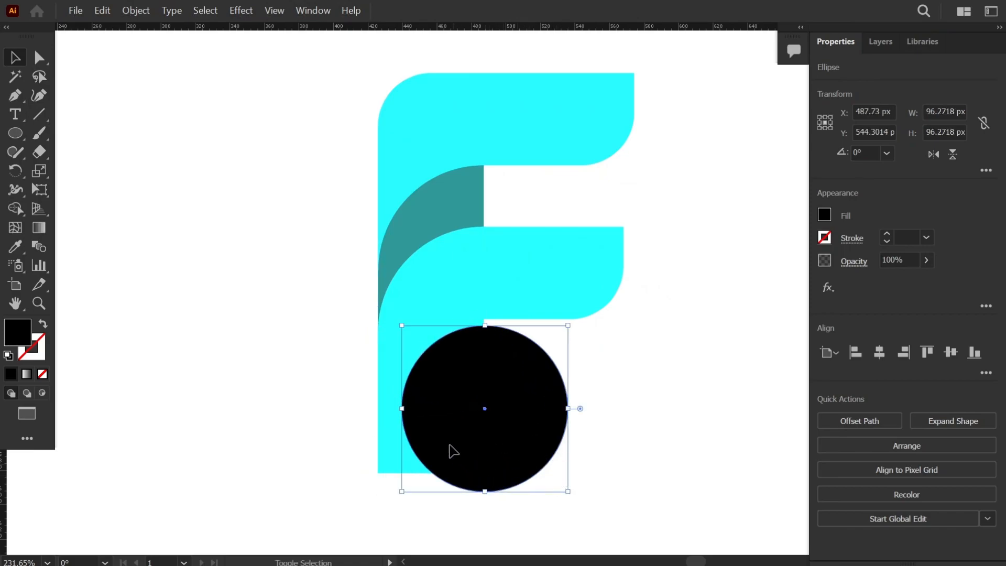
Scale and move the circle until it touches the stem's left edge and the middle arm's lower edge
left_click_drag(404, 491, 379, 515)
left_click_drag(494, 399, 503, 391)
left_click_drag(391, 507, 379, 519)
left_click_drag(520, 352, 526, 351)
left_click_drag(385, 520, 378, 526)
mouse_move(493, 341)
left_mouse_down()
mouse_move(492, 352)
mouse_move(495, 342)
left_mouse_up()
left_click_drag(384, 422, 378, 419)
left_click_drag(476, 402, 473, 395)
left_click(695, 366)
Select all the artwork and use Shape Builder to split the middle arm section from the stem's bottom along the circle
scroll(695, 417, "down", 1)
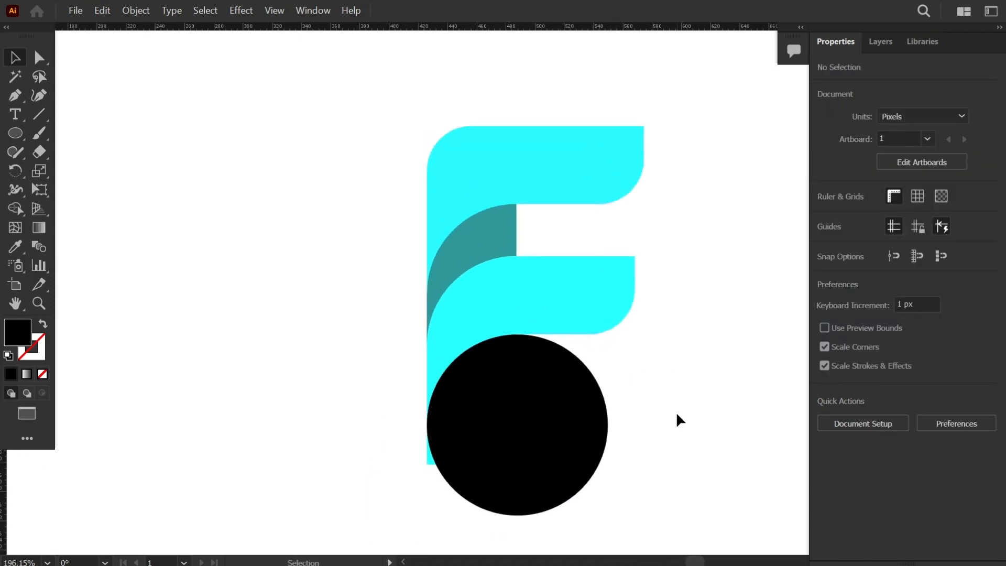
key("ctrl+a")
left_click(15, 208)
left_click(507, 310)
left_click(15, 57)
left_click(335, 225)
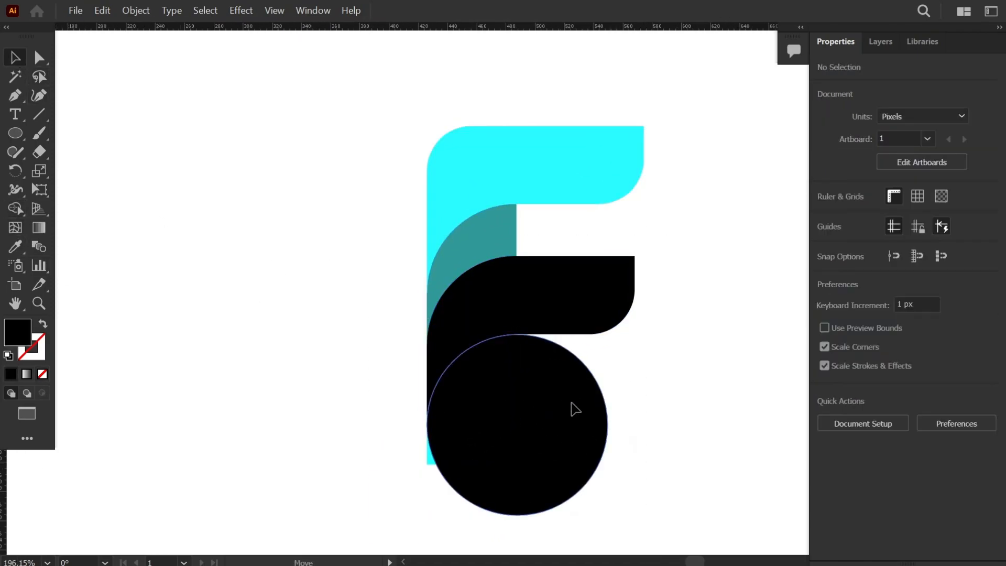
Move the black circle away from the F and delete it
left_click_drag(566, 404, 718, 448)
key("Delete")
scroll(576, 398, "down", 2)
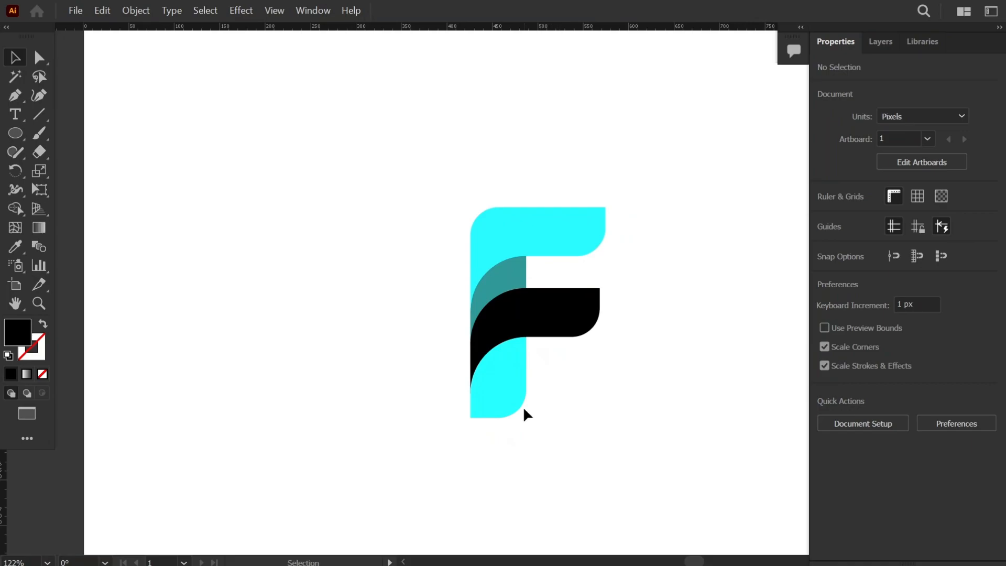
Sample the existing colors with the Eyedropper to make the stem's bottom dark teal and the middle section cyan
left_click(482, 391)
key("i")
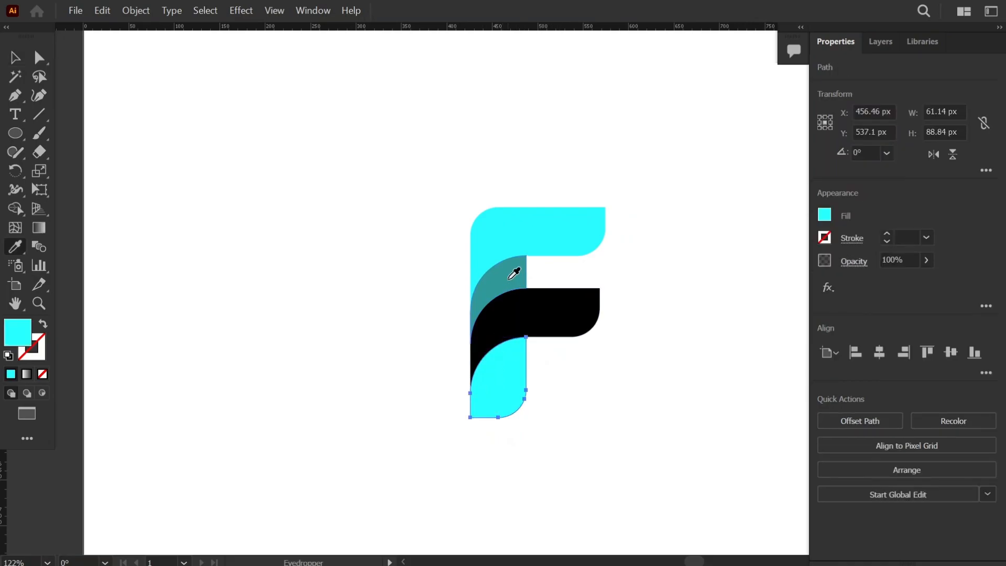
left_click(514, 272)
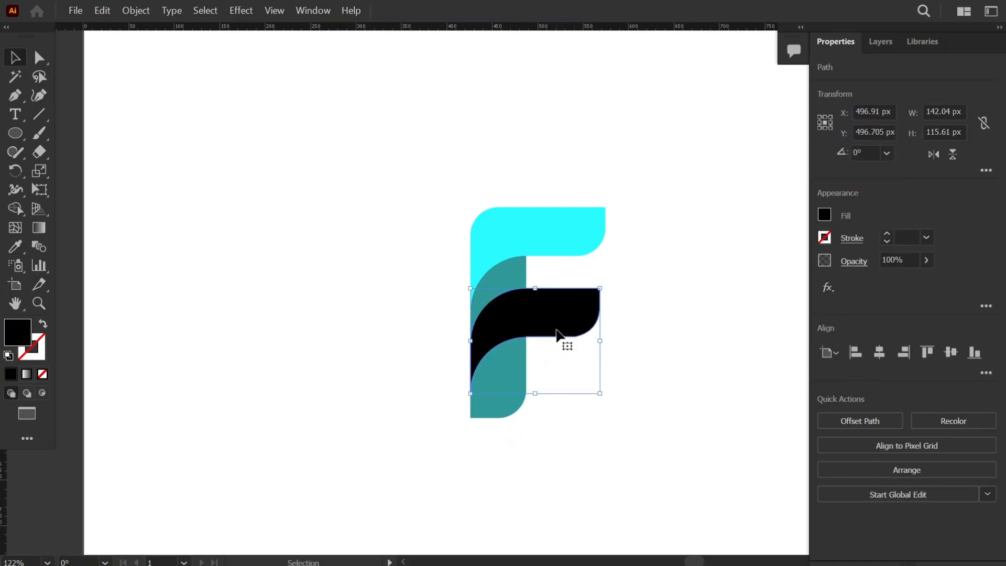
key("i")
left_click(559, 222)
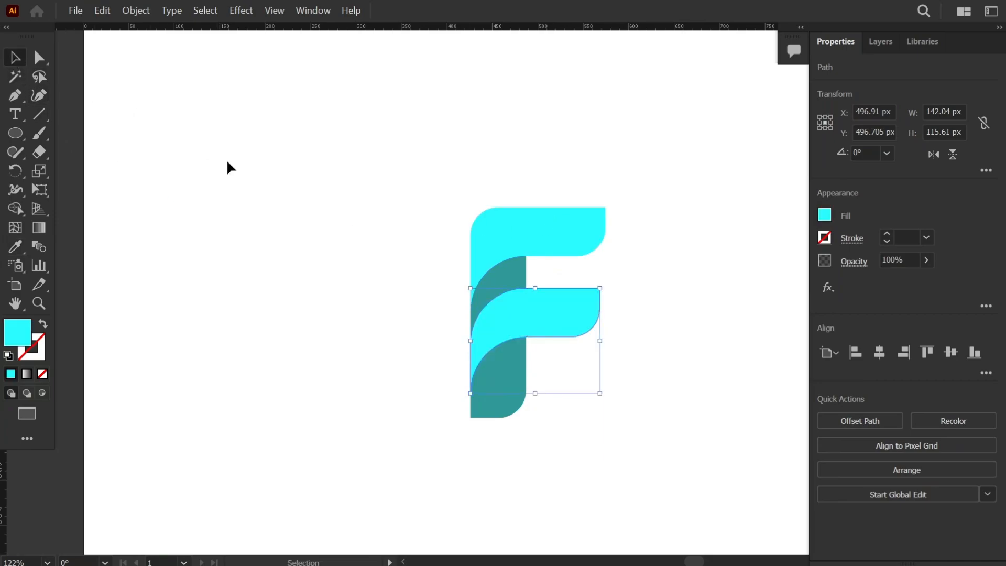
left_click(206, 151)
Move the arms' end points to lengthen the top arm and slightly shorten the middle arm
scroll(503, 335, "down", 4)
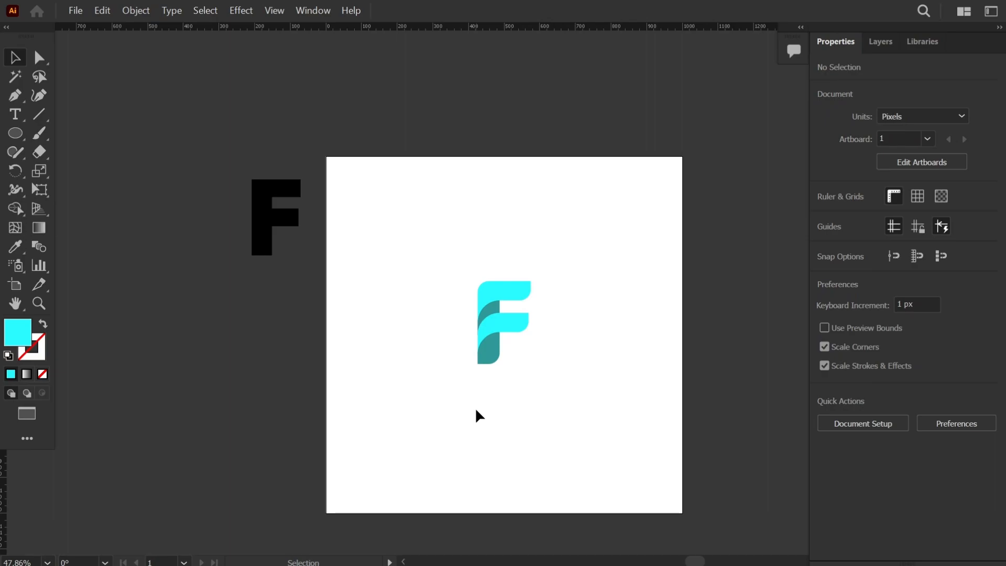
scroll(488, 378, "up", 4)
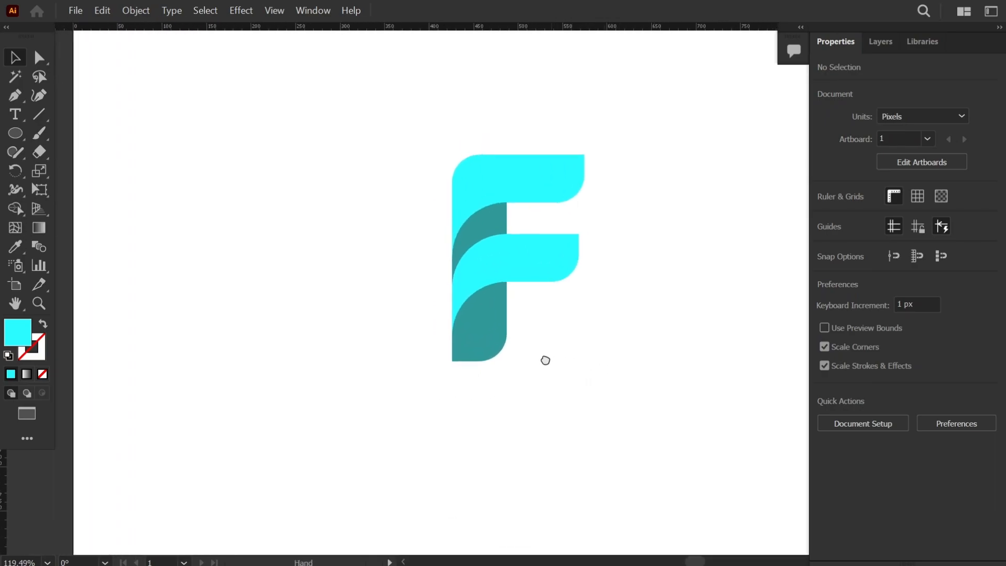
left_click(37, 65)
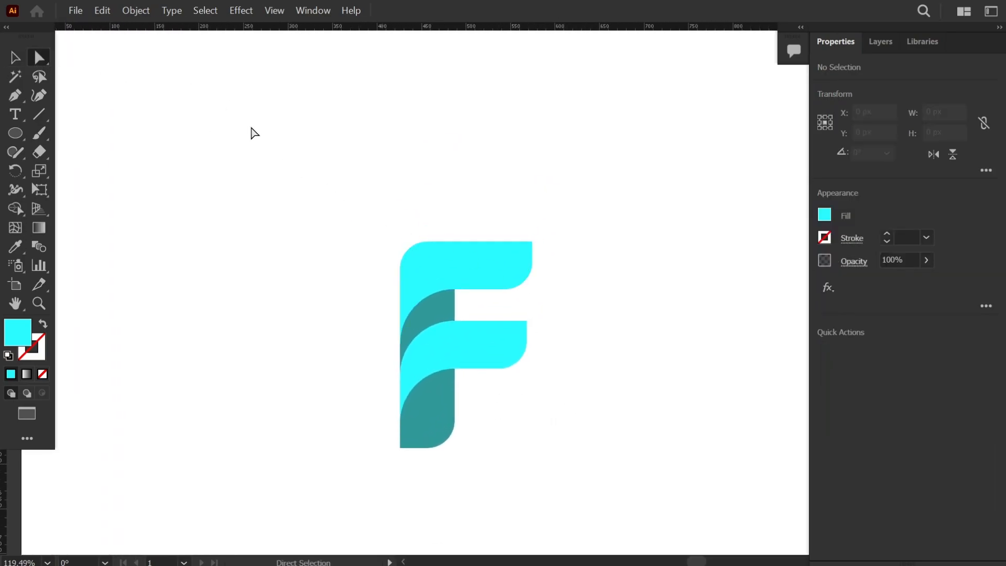
left_click_drag(544, 301, 544, 294)
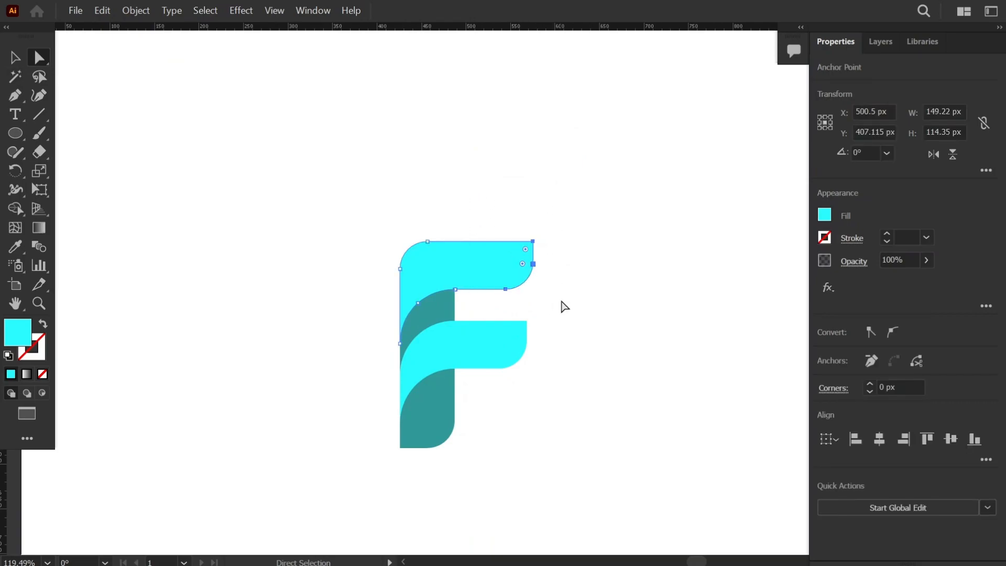
left_click_drag(550, 384, 496, 318)
left_click(562, 353)
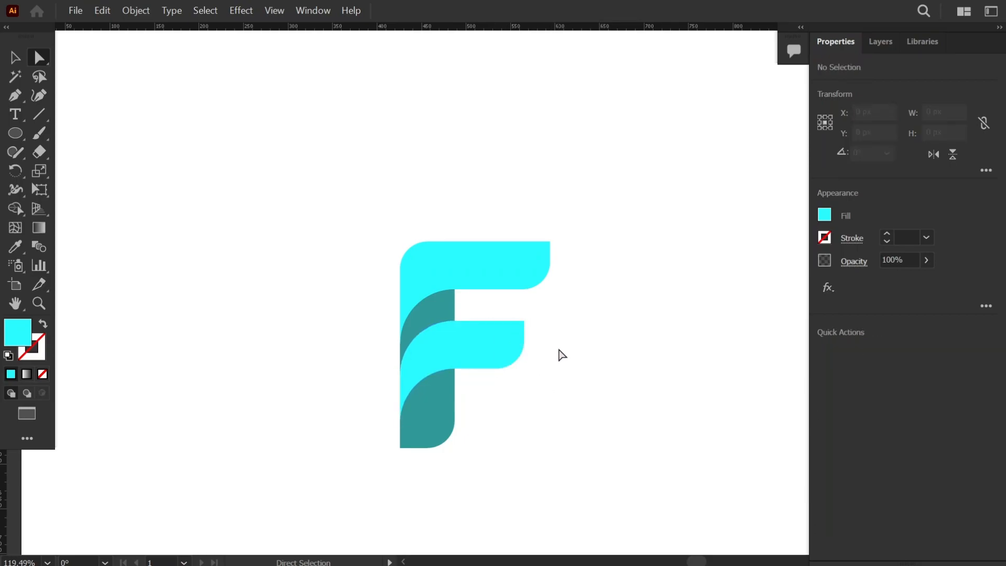
Draw a square about 265 px wide around the F and give it a cyan outline with no fill
left_click_drag(15, 134, 74, 137)
left_click_drag(480, 337, 599, 454)
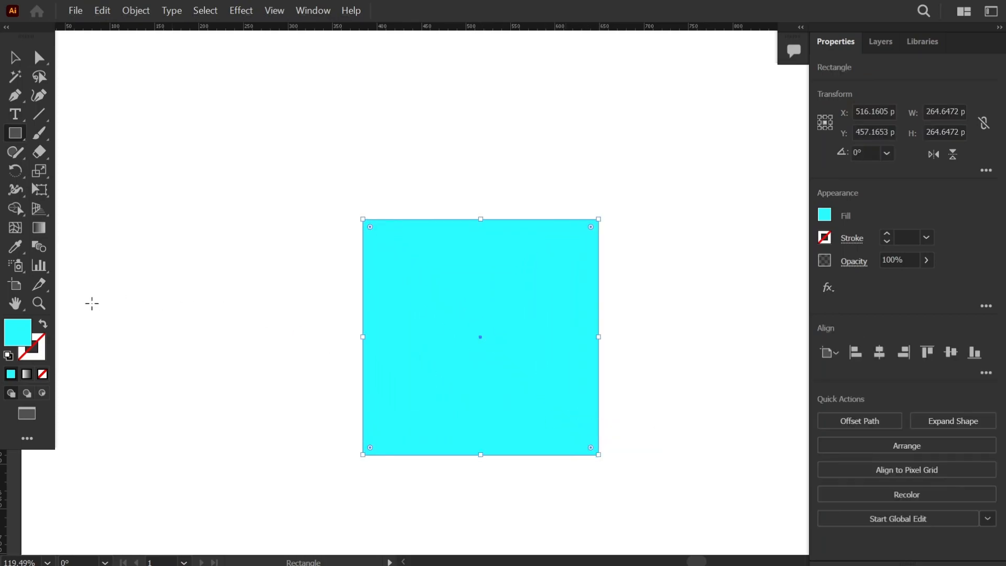
left_click(44, 323)
left_click(91, 324)
left_click(528, 315)
left_click(516, 380)
left_click(550, 323)
key("v")
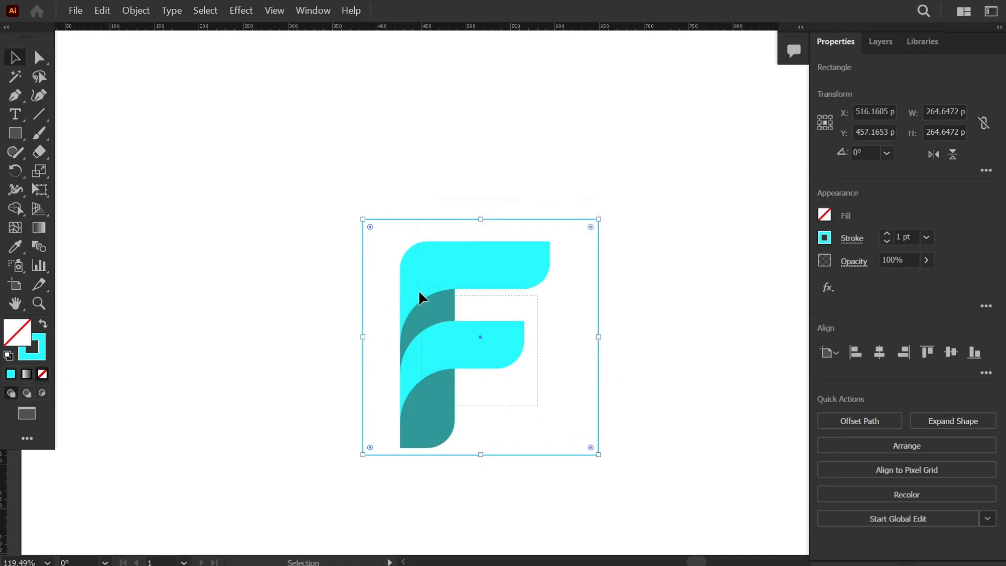
key("ctrl+a")
key("ctrl+g")
left_click_drag(427, 276, 417, 266)
left_click(523, 293)
key("ctrl+z")
left_click(658, 325)
left_click(428, 294)
key("ctrl+z")
key("ctrl+z")
Group the F's pieces and center the group and the square on each other horizontally and vertically
left_click_drag(479, 405, 417, 271)
key("ctrl+g")
key("ctrl+a")
left_click(879, 352)
left_click(950, 352)
left_click(673, 401)
Shrink the square outline around its center until it matches the F's height
left_click(595, 455)
left_click_drag(595, 464, 580, 449)
left_click(586, 469)
key("a")
scroll(460, 375, "up", 2)
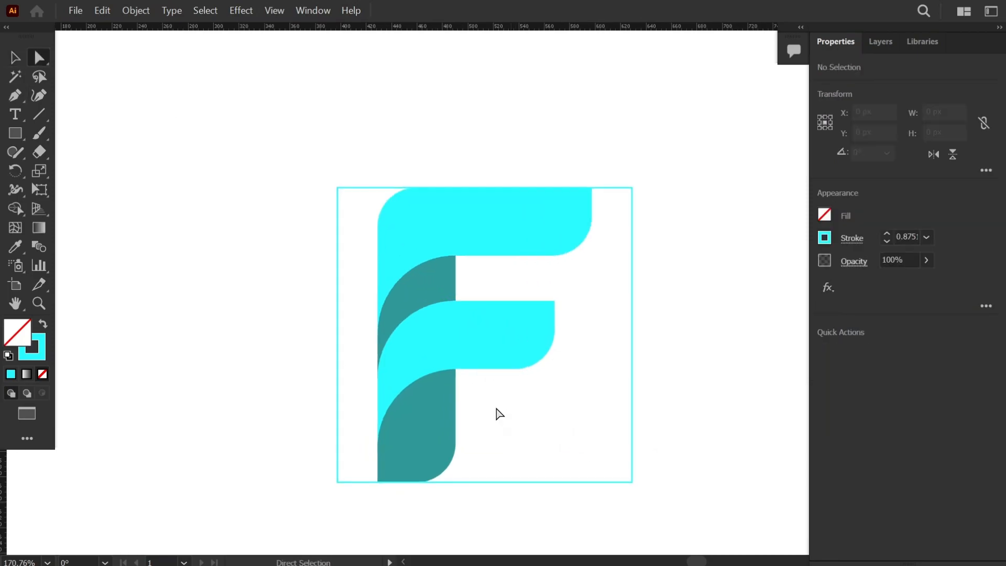
Move the square outline right until its left side aligns with the F's left edge
left_click(633, 328)
left_click_drag(631, 390, 673, 388)
left_click(40, 57)
left_click(591, 220)
left_click(636, 234)
left_click(21, 59)
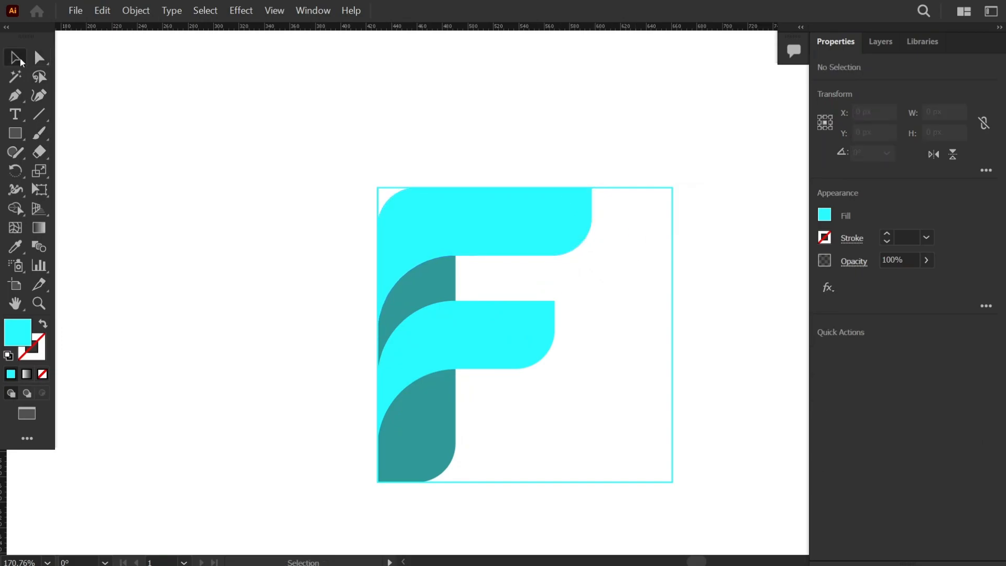
Hide the guide square in the layer's object list
key("ctrl+a")
left_click(880, 41)
left_click(860, 67)
left_click(822, 84)
Extend the F's top arm 10 px and the middle arm 4 px to the right by their end points
key("a")
left_click_drag(514, 150, 613, 269)
key("shift+Right")
left_click_drag(489, 288, 489, 288)
key("Right")
key("Right")
key("Right")
key("Right")
left_click(601, 305)
Show the guide square again and align the F and square to their horizontal centers
left_click(822, 85)
key("v")
key("ctrl+a")
left_click(835, 41)
left_click(879, 352)
left_click(756, 372)
Enlarge the guide square to about 313 px around the F to compare the margins, and delete it
scroll(756, 372, "down", 3)
left_click_drag(622, 423, 543, 365)
left_click(558, 393)
left_click_drag(608, 393, 644, 442)
left_click(697, 426)
mouse_move(704, 423)
left_mouse_down()
mouse_move(605, 418)
mouse_move(476, 388)
mouse_move(506, 385)
left_mouse_up()
mouse_move(602, 438)
left_mouse_down()
mouse_move(542, 376)
mouse_move(536, 349)
left_mouse_up()
key("Up")
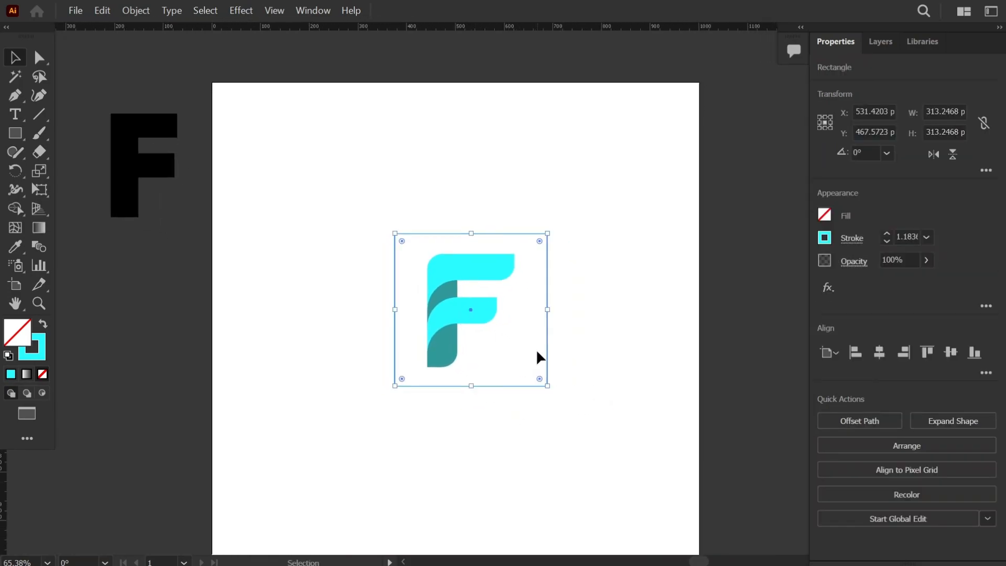
key("Delete")
Place a copy of the finished F off to the side of the artboard
left_click_drag(558, 407, 535, 413)
left_click_drag(535, 413, 497, 373)
left_click_drag(431, 248, 162, 259)
left_click(495, 315)
Arrange copies of the F in a two-by-two layout on the artboard
left_click_drag(432, 249, 320, 163)
left_click_drag(321, 163, 488, 162)
left_click_drag(560, 303, 279, 184)
left_click_drag(488, 211, 488, 368)
left_click_drag(570, 436, 285, 220)
left_click(952, 480)
left_click(587, 338)
key("ctrl+space")
left_click_drag(358, 209, 427, 236)
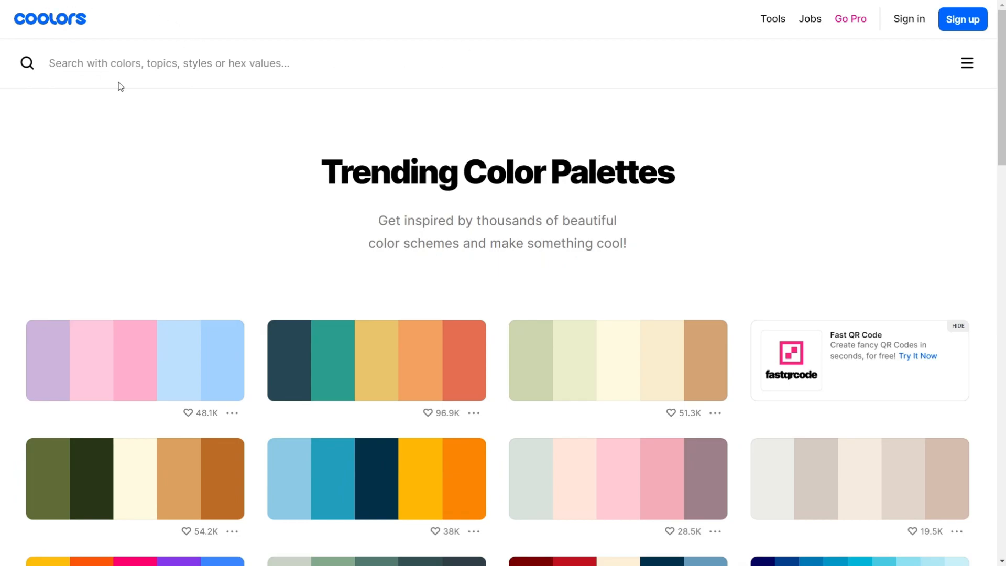
Switch to the Coolors website and filter the color palettes by Blue
left_click(165, 65)
left_click(221, 188)
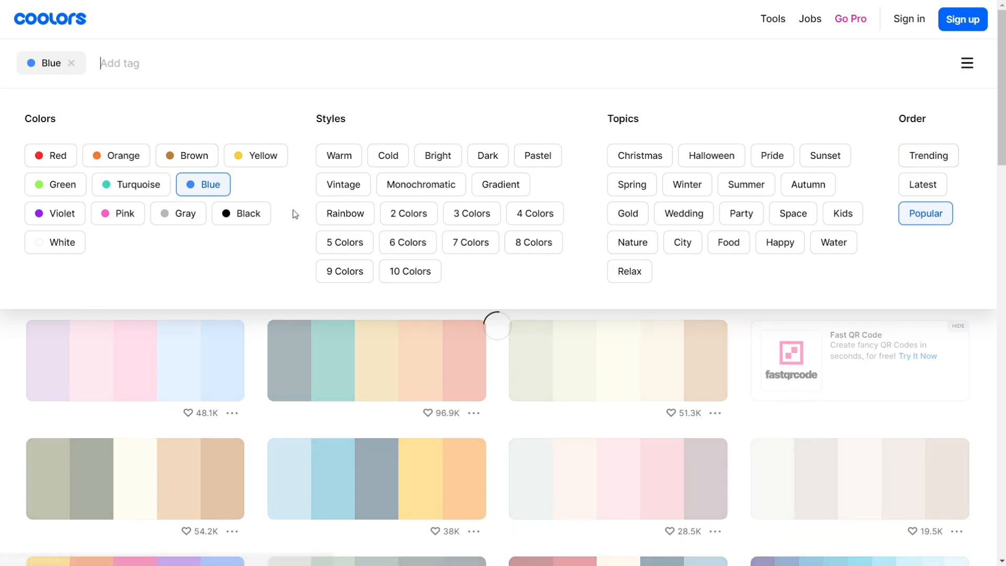
Copy a bright blue from the Coolors palettes and fill the light sections of the upper-right F with it in Illustrator
scroll(619, 194, "down", 1)
scroll(621, 196, "down", 3)
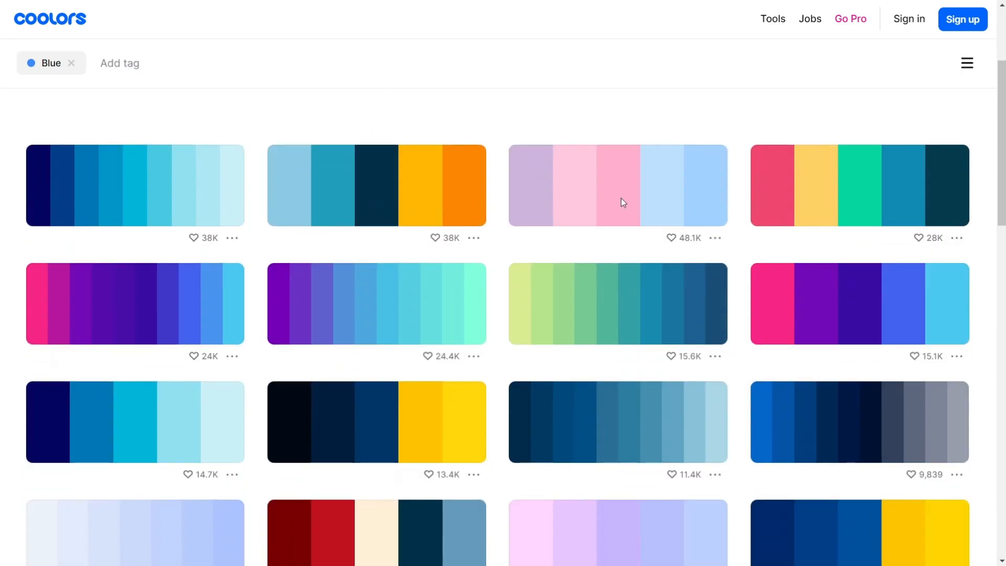
left_click(167, 308)
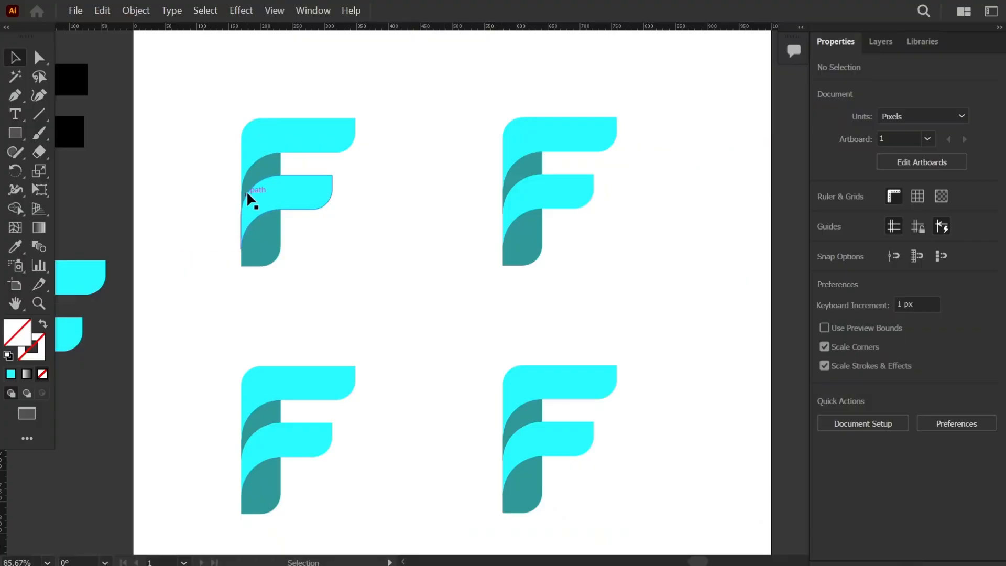
left_click(532, 171)
double_click(18, 332)
key("ctrl+v")
left_click(860, 159)
left_click_drag(523, 197, 589, 282)
left_click(520, 359)
Try a deep purple from the Coolors palettes as the fill of the upper-right F's shaded sections
key("i")
left_click(498, 220)
left_click(377, 300)
scroll(561, 253, "up", 3)
scroll(416, 341, "down", 3)
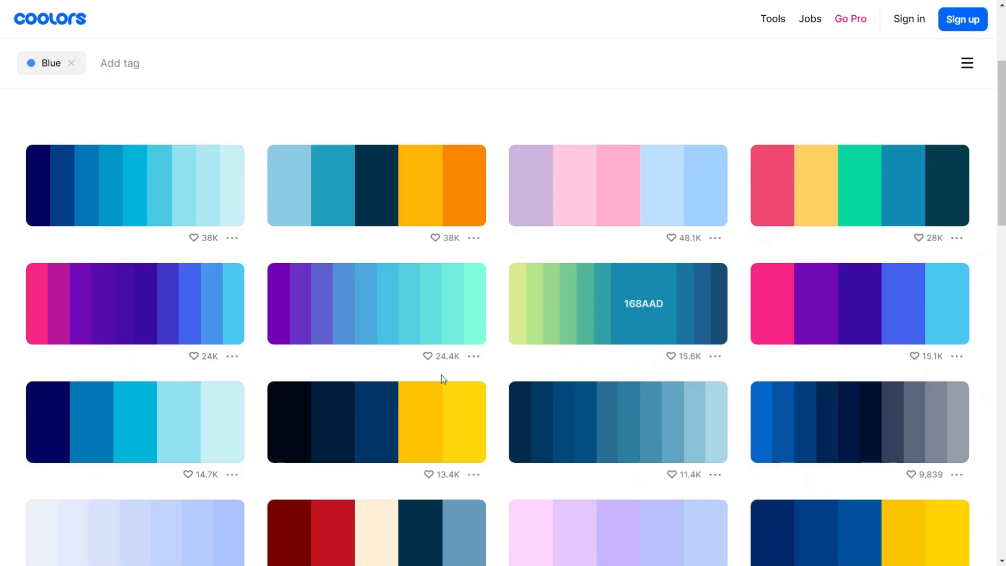
scroll(595, 355, "down", 3)
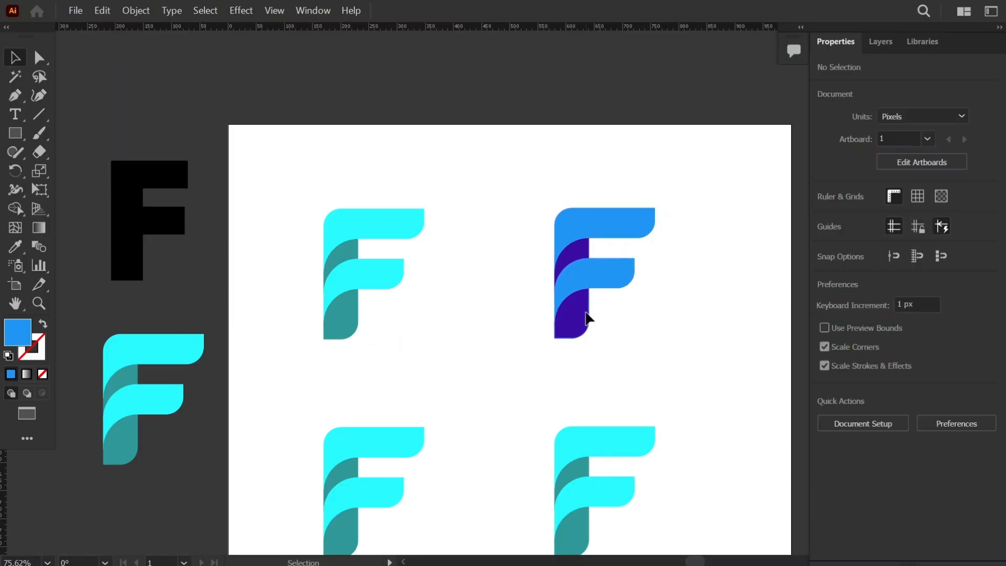
Fill the upper-right F's shaded sections with a darker blue from the Coolors palettes
left_click(587, 317)
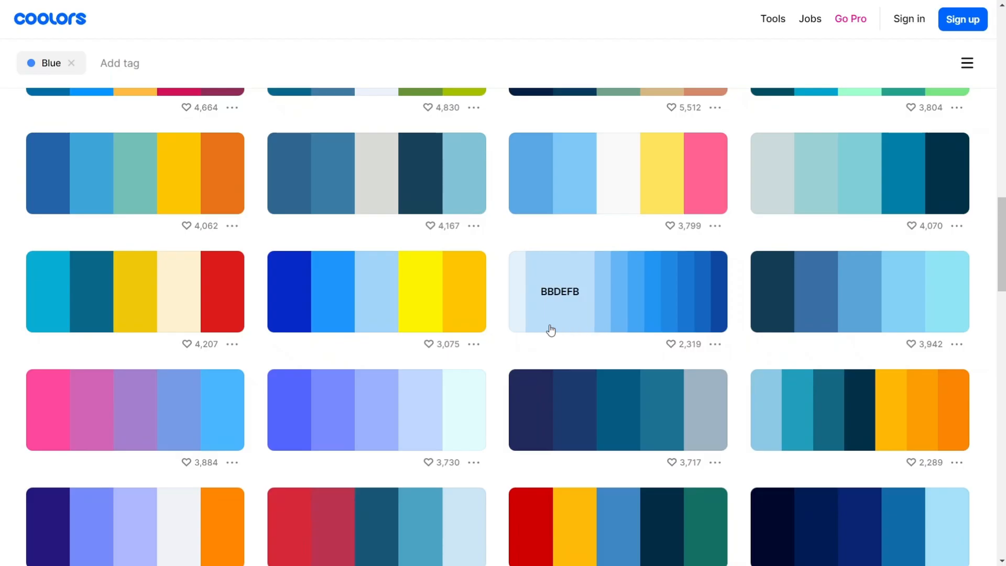
scroll(551, 330, "down", 5)
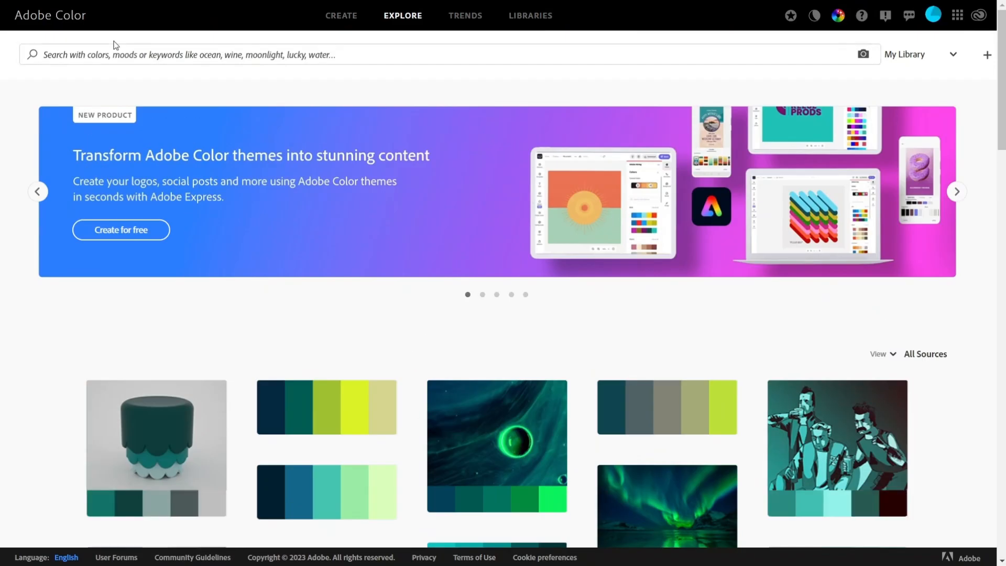
Search Adobe Color for blue themes and open the theme extracted from the deep-blue yarn image
left_click(114, 55)
type("blue")
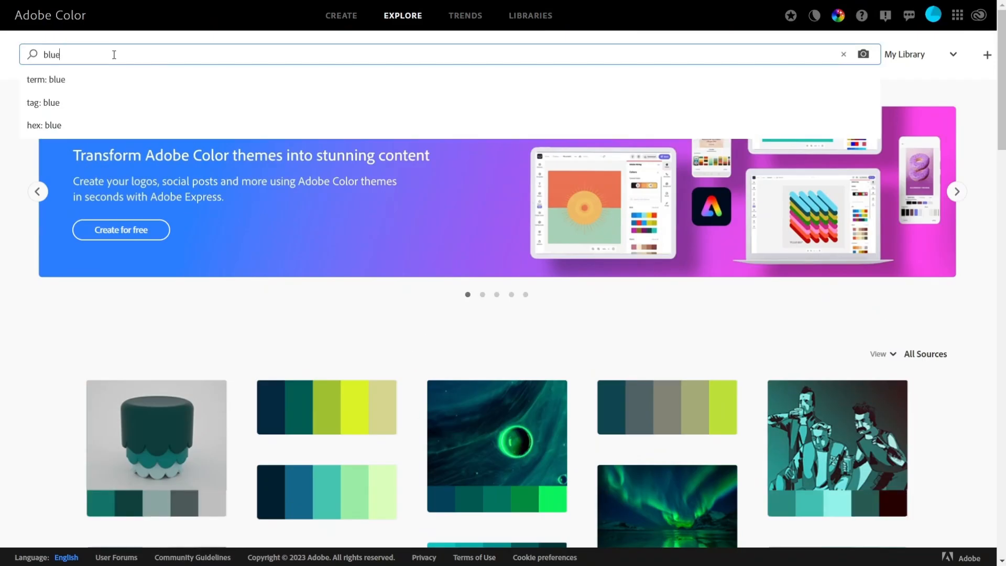
key("Return")
scroll(943, 403, "down", 10)
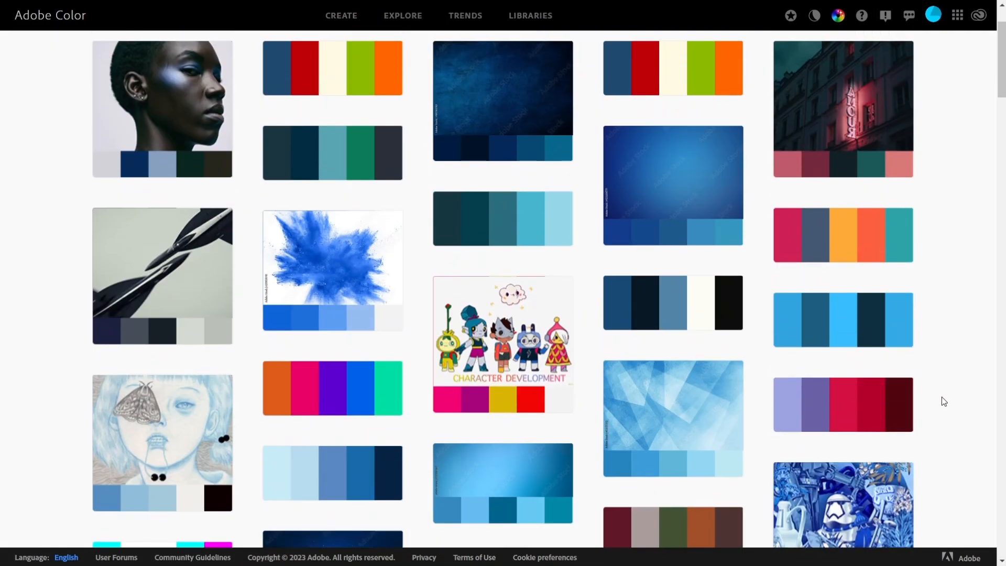
scroll(401, 187, "down", 5)
scroll(401, 187, "up", 5)
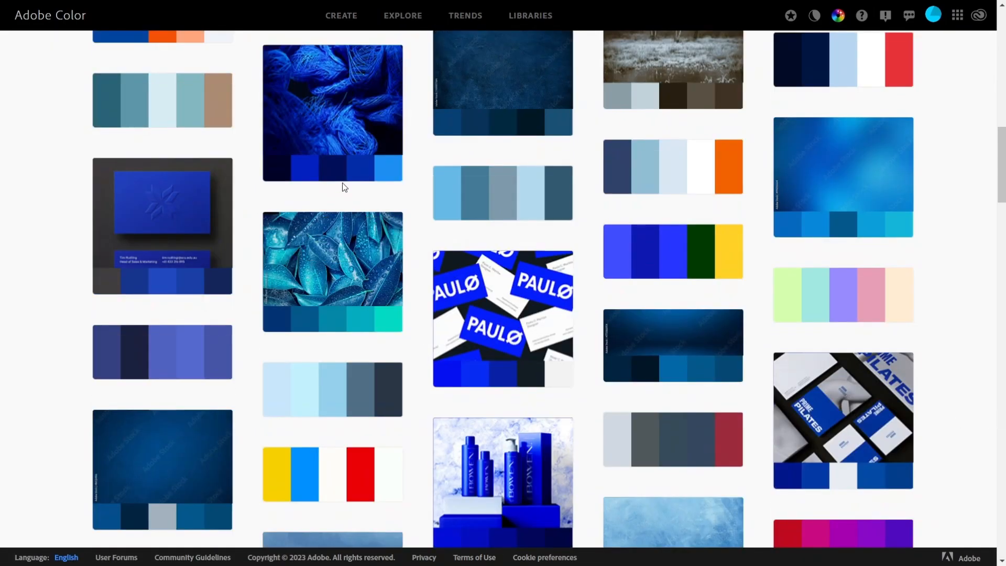
left_click(344, 173)
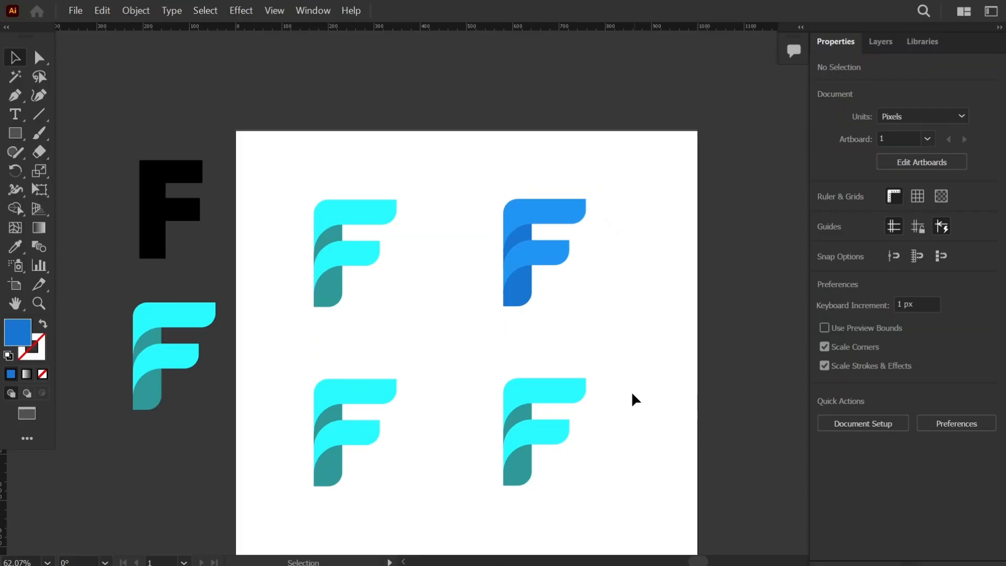
Switch to Illustrator and fill the light sections of the lower-right F with #1D8FF2 from the yarn theme
left_click(563, 391)
double_click(18, 332)
key("ctrl+v")
key("Return")
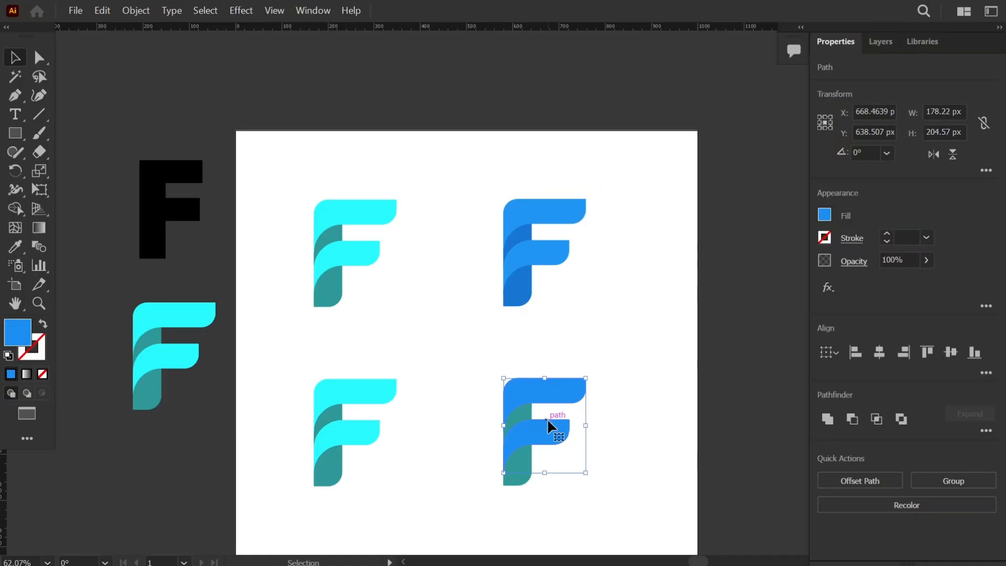
Fill both shaded sections of the lower-right F with the theme's dark blue #0420BF
left_click(523, 412)
left_click(519, 463, "shift")
double_click(17, 331)
key("ctrl+v")
left_click(869, 171)
left_click_drag(286, 482, 332, 425)
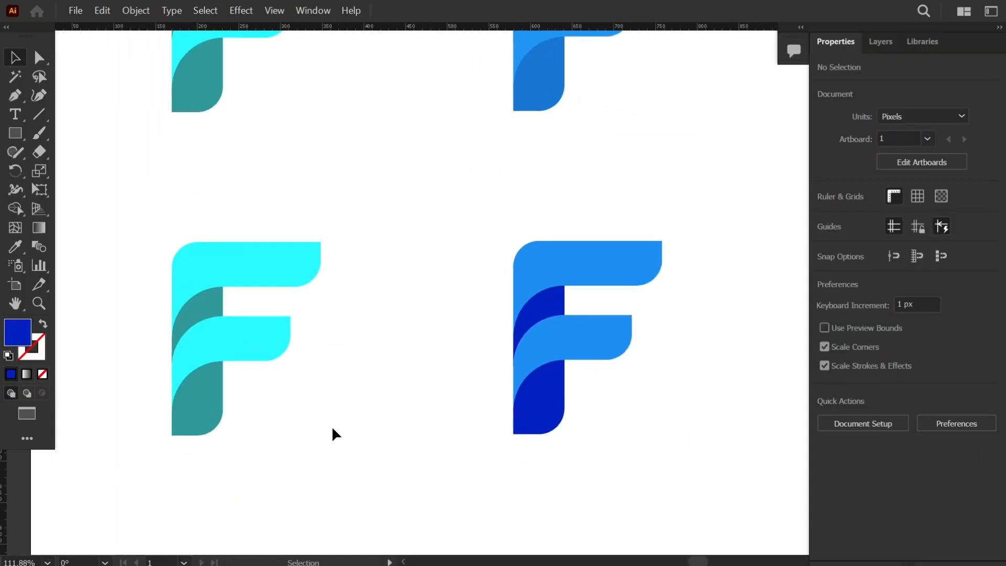
Recolor the light sections of the lower-left F with the bright blue sampled from the lower-right F
left_click_drag(377, 359, 391, 407)
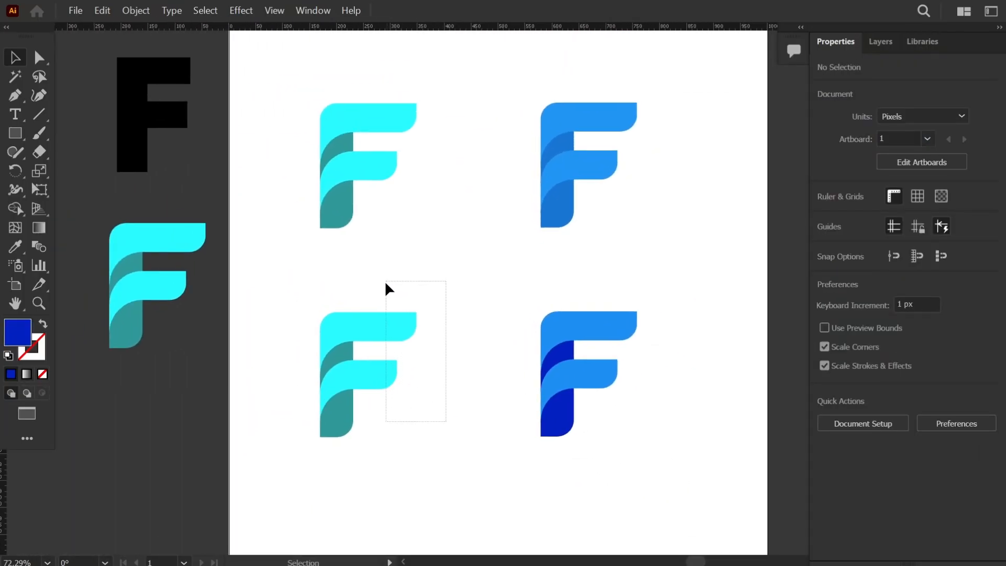
left_click_drag(387, 281, 384, 289)
key("i")
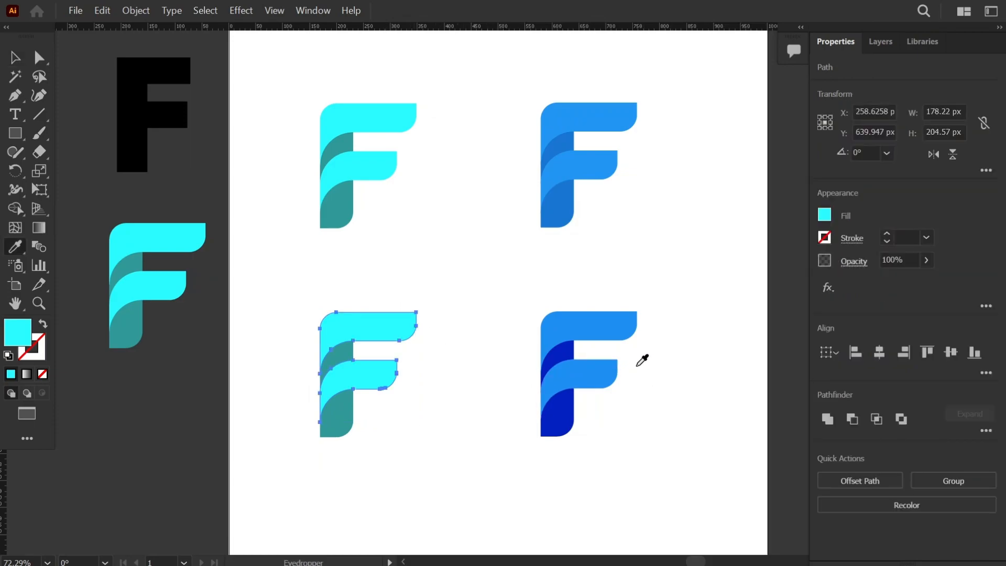
left_click(545, 349)
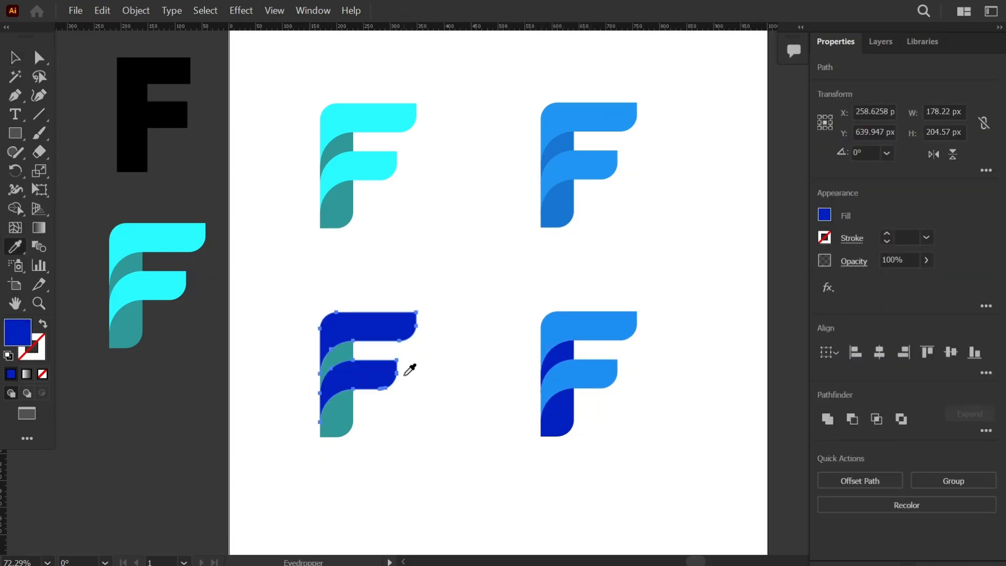
left_click(598, 152)
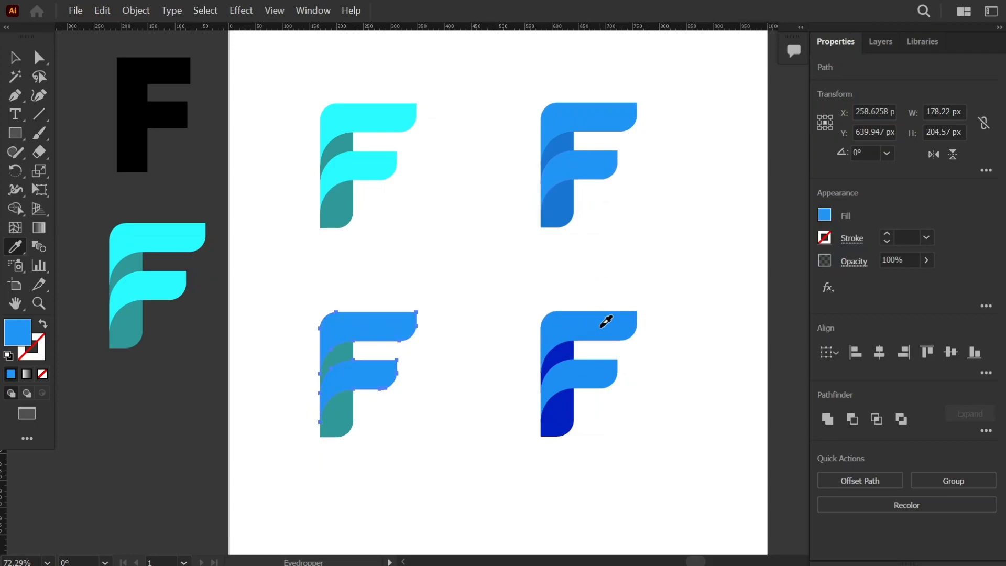
key("v")
Recolor the shaded sections of the lower-left F with the cyan sampled from the upper-left F
left_click(367, 416)
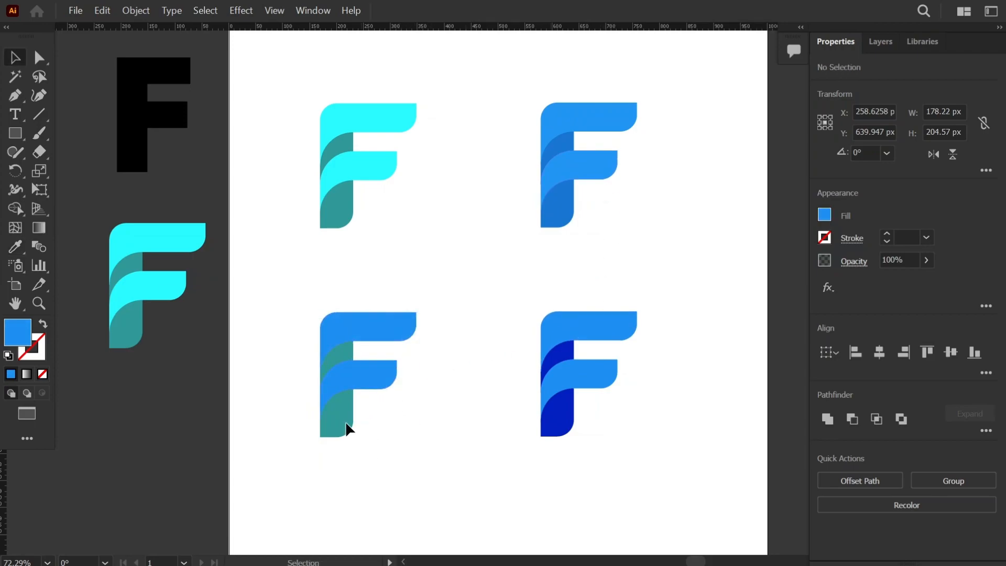
left_click(348, 426)
left_click(334, 351, "shift")
key("i")
left_click(384, 152)
Compare the four F color variations on the artboard up close and from a distance
key("ctrl+space")
left_click_drag(496, 445, 395, 462)
left_click_drag(471, 414, 527, 419)
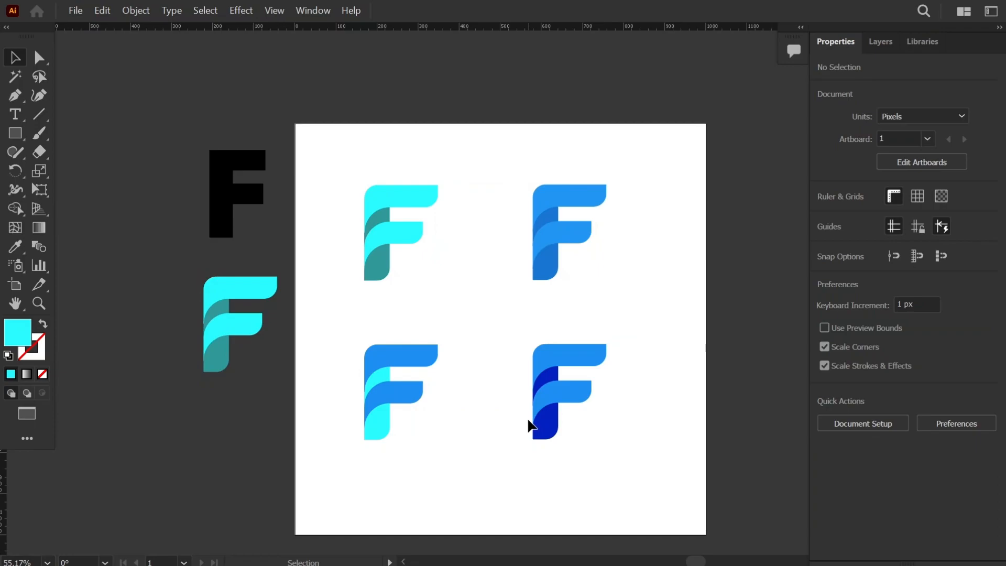
left_click_drag(395, 411, 474, 432)
key("space")
left_click_drag(472, 172, 414, 236)
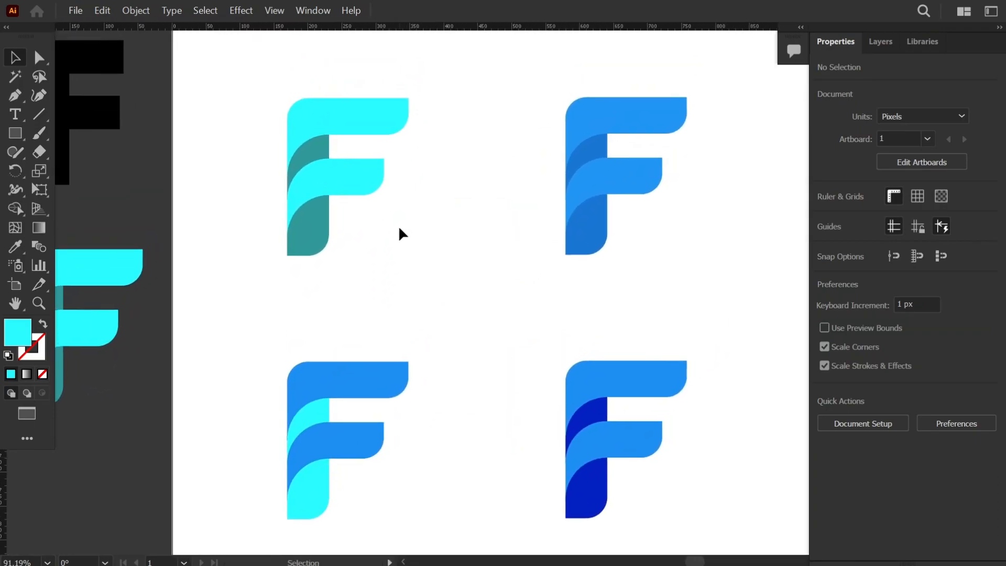
key("ctrl+space")
left_click_drag(435, 330, 360, 265)
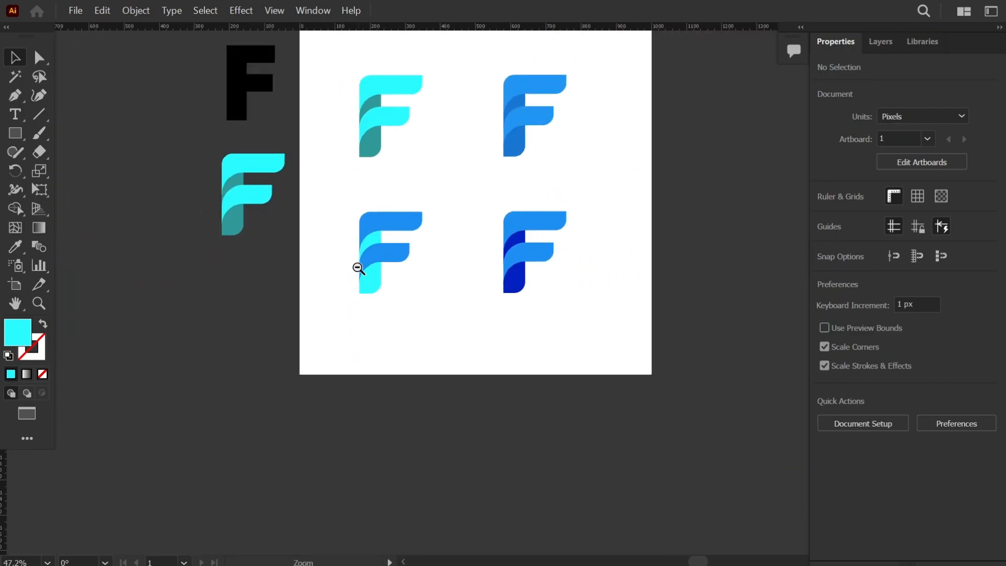
Delete the two F variations in the right column of the layout
left_click_drag(549, 268, 548, 267)
key("Delete")
left_click_drag(563, 171, 486, 49)
key("Delete")
Move the blue-and-cyan F up beside the cyan-and-teal F on the artboard
key("ctrl+space")
left_click_drag(402, 109, 472, 126)
key("space")
left_click_drag(406, 187, 396, 221)
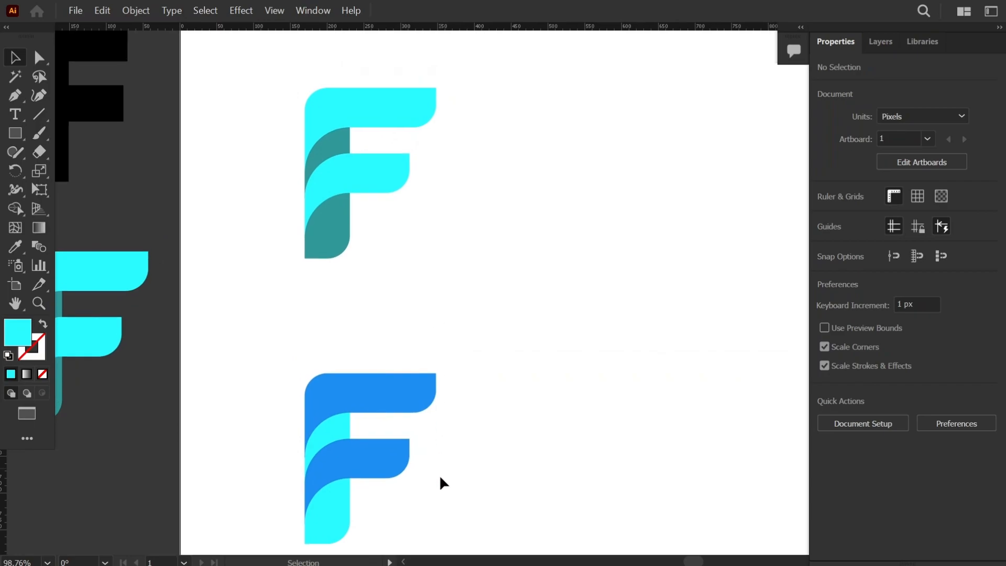
left_click_drag(351, 409, 300, 340)
left_click_drag(332, 381, 594, 95)
key("space")
left_click_drag(687, 227, 598, 350)
Apply a linear gradient to the top section of the blue-and-cyan F
left_click(598, 350)
left_click(548, 236)
key("g")
left_click(552, 233)
left_click(610, 253)
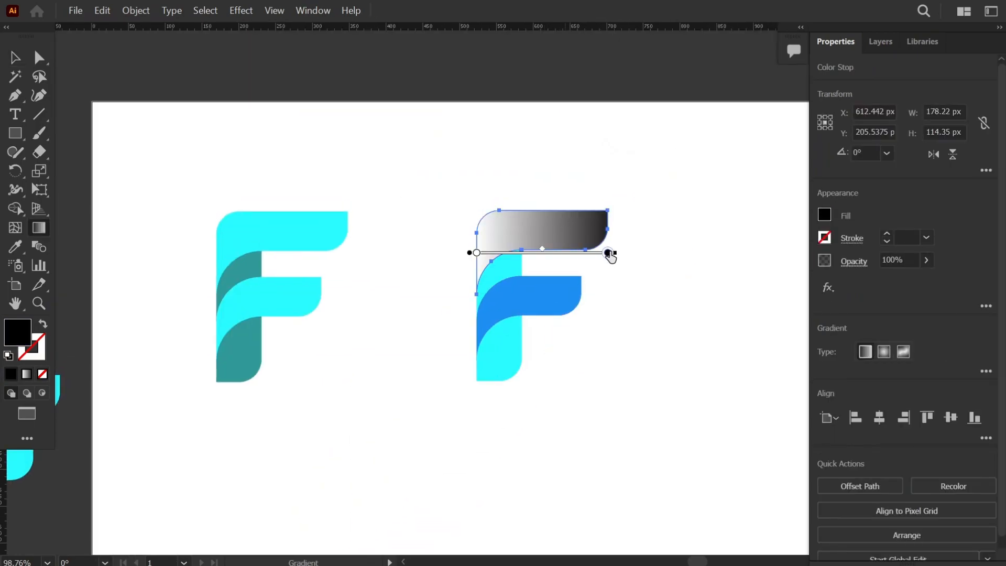
left_click(16, 247)
left_click(504, 266)
key("g")
left_click(533, 245)
Set the gradient's end stop to the sampled cyan and its start stop to the middle section's bright blue
left_click(607, 253)
double_click(607, 253)
left_click(404, 360)
left_click(303, 281)
left_click(476, 253)
double_click(477, 253)
left_click(273, 360)
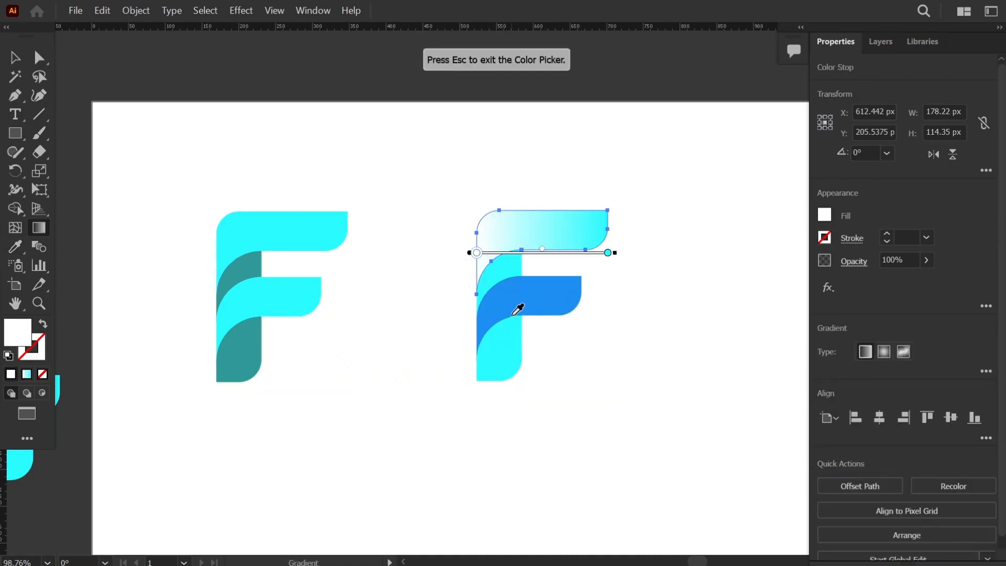
left_click(518, 308)
Reverse the top section's gradient by redrawing it from right to left so cyan sits at the stem
left_click(14, 57)
key("g")
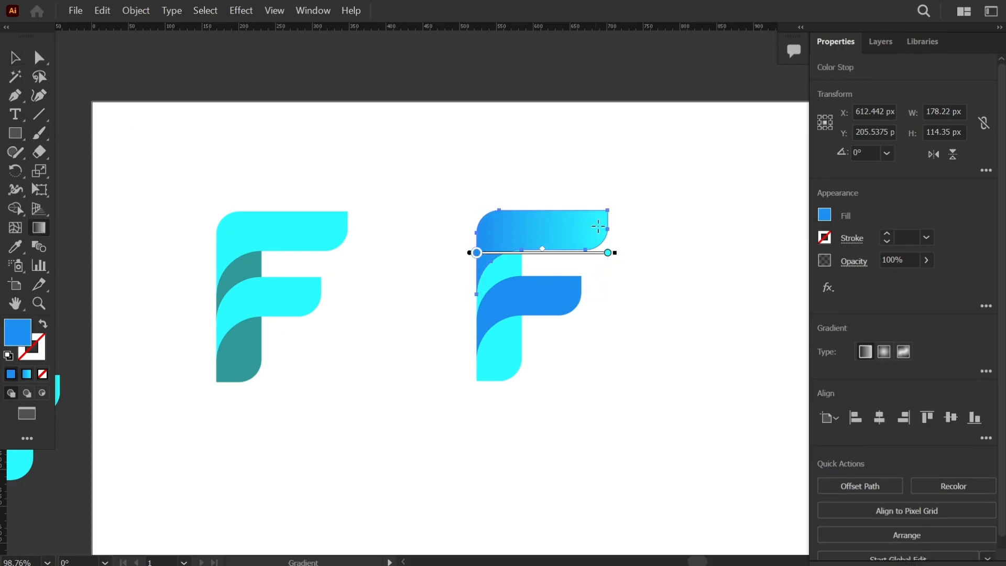
left_click_drag(640, 226, 460, 256)
Copy the top section's gradient to the middle section and redraw it from right to left across that section
key("v")
left_click(495, 305)
key("i")
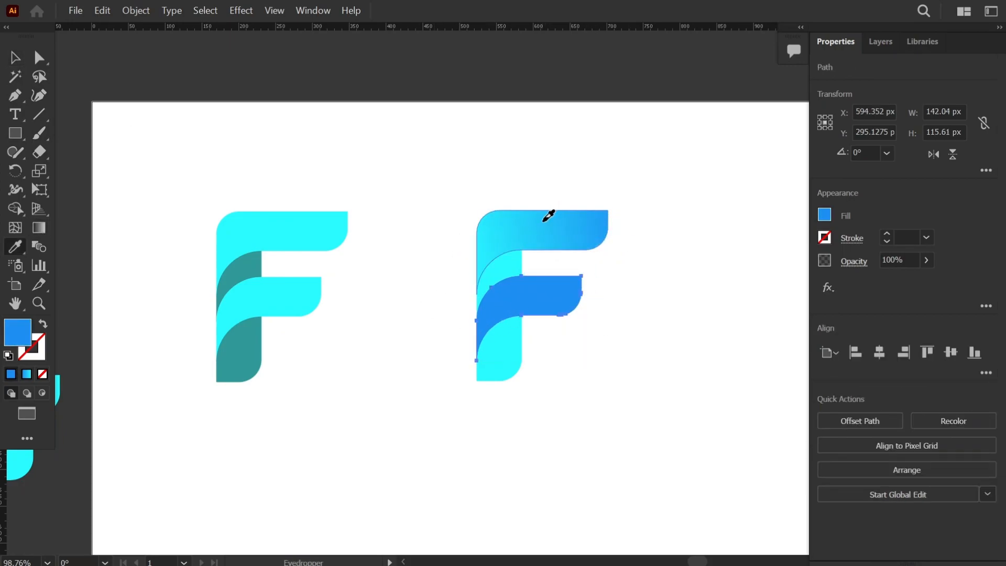
left_click(545, 220)
key("g")
left_click_drag(605, 292, 465, 316)
key("v")
left_click(325, 147)
Fill the gradient F's two shaded sections with the teal sampled from the neighboring cyan F
scroll(645, 370, "down", 2)
left_click(547, 356)
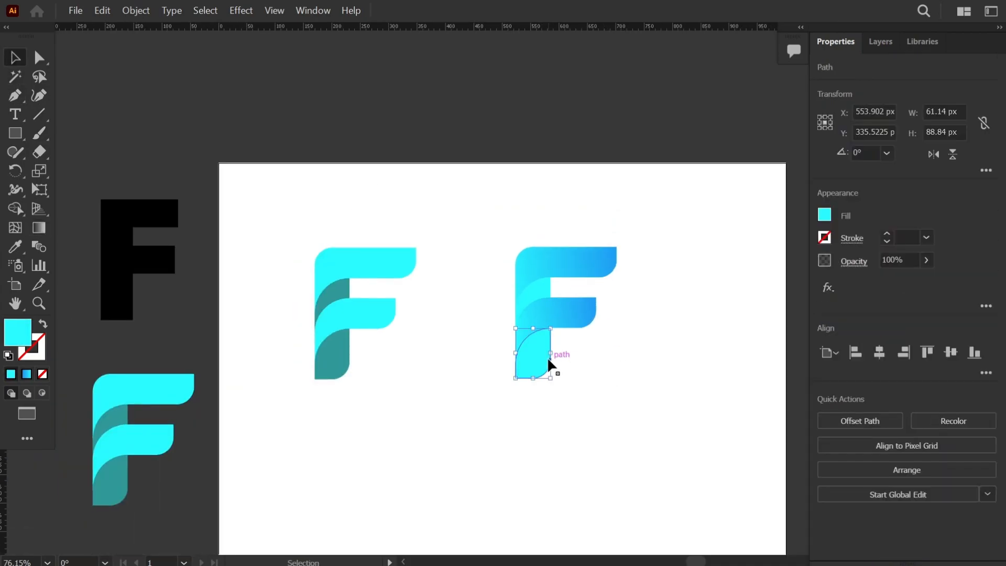
left_click(606, 399)
key("space")
left_click_drag(607, 400, 555, 335)
key("ctrl+space")
left_click_drag(501, 352, 529, 352)
left_click(482, 270)
left_click(471, 212, "shift")
left_click(467, 178, "shift")
key("i")
left_click(208, 167)
key("v")
left_click(404, 314)
Close the Adobe Color theme and copy a bright blue from the Coolors blue palettes
scroll(577, 353, "down", 5)
key("ctrl+space")
left_click_drag(452, 321, 503, 314)
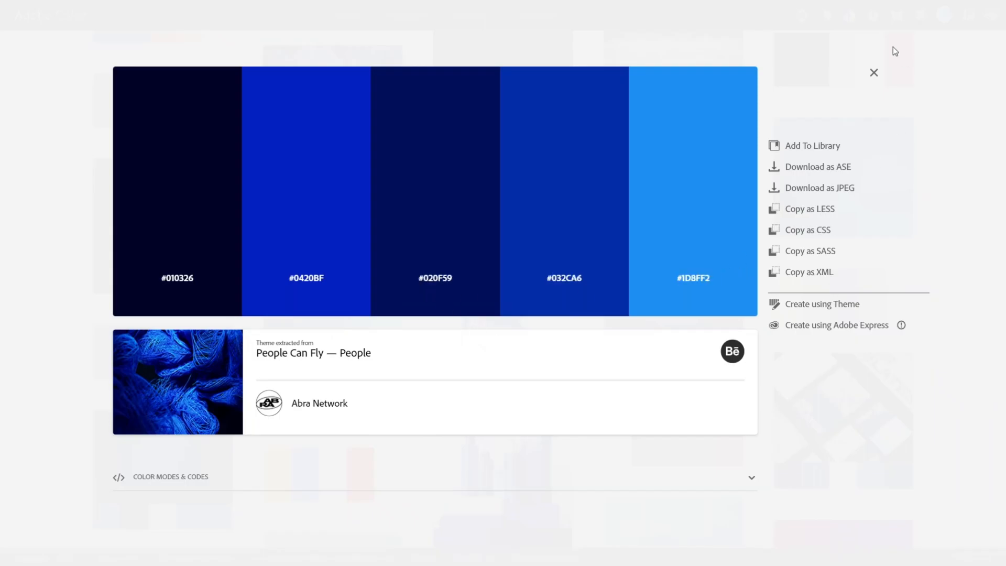
left_click(874, 74)
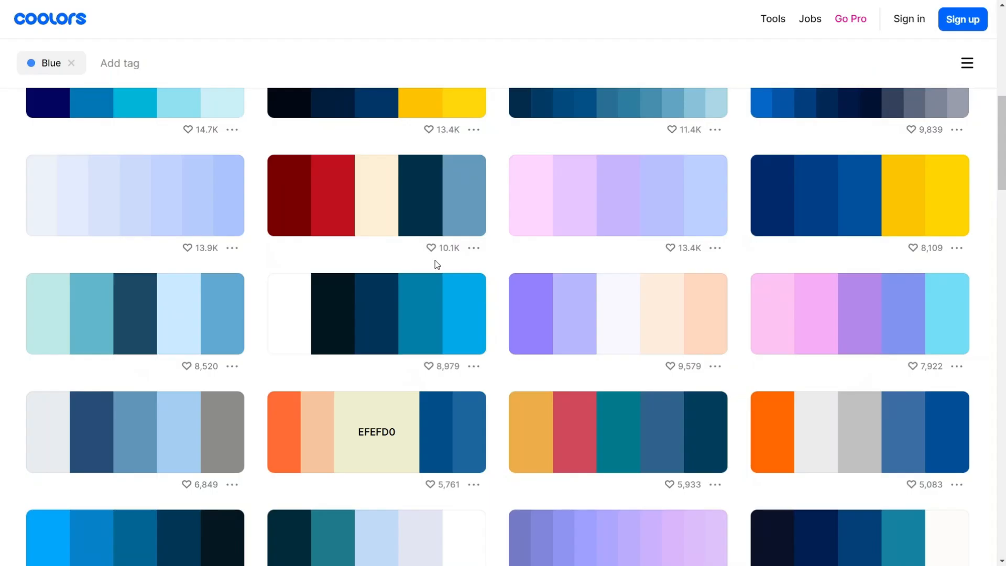
scroll(555, 369, "down", 10)
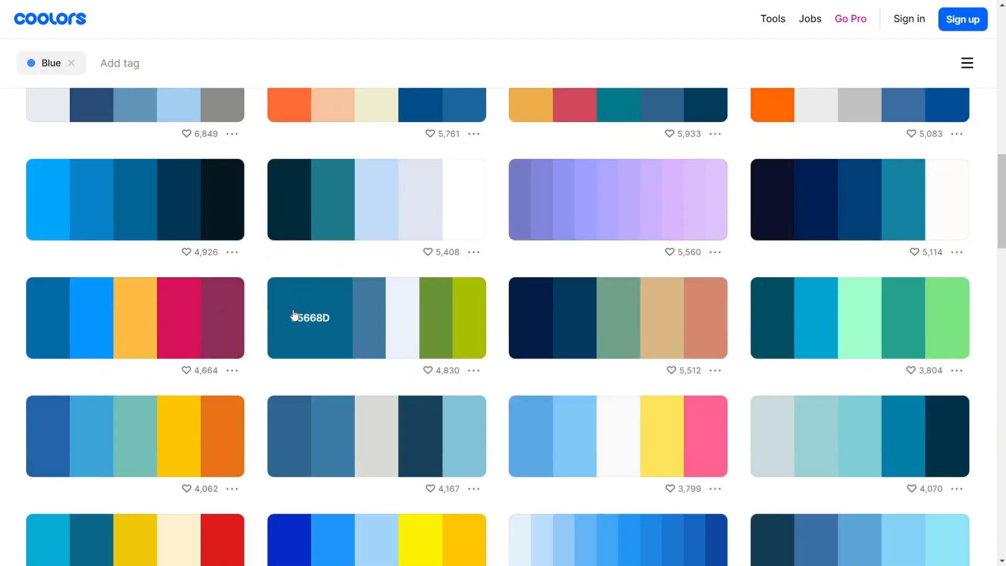
left_click(627, 204)
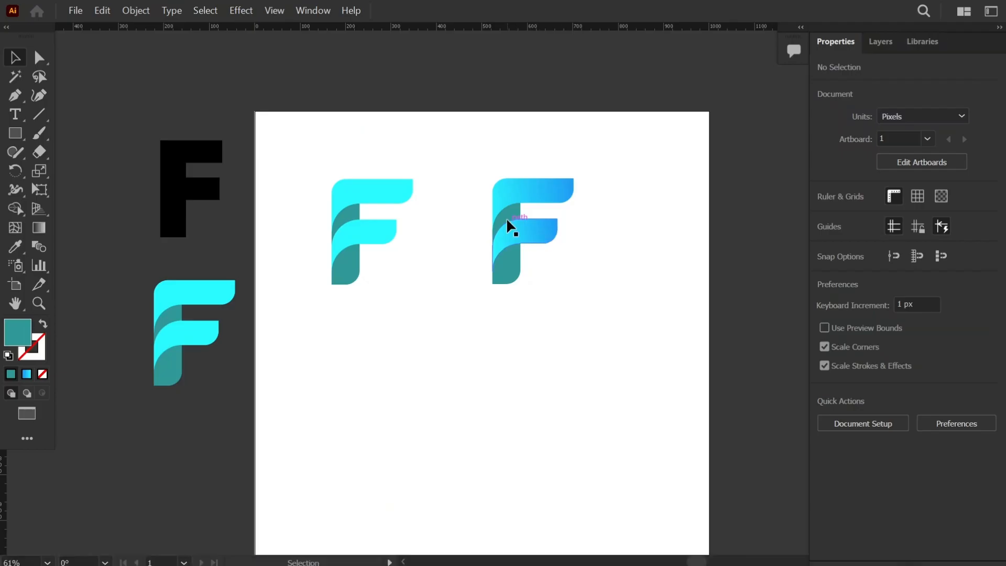
Switch to Illustrator and set the fill of both shaded sections of the gradient F to 2196F3
left_click(506, 218)
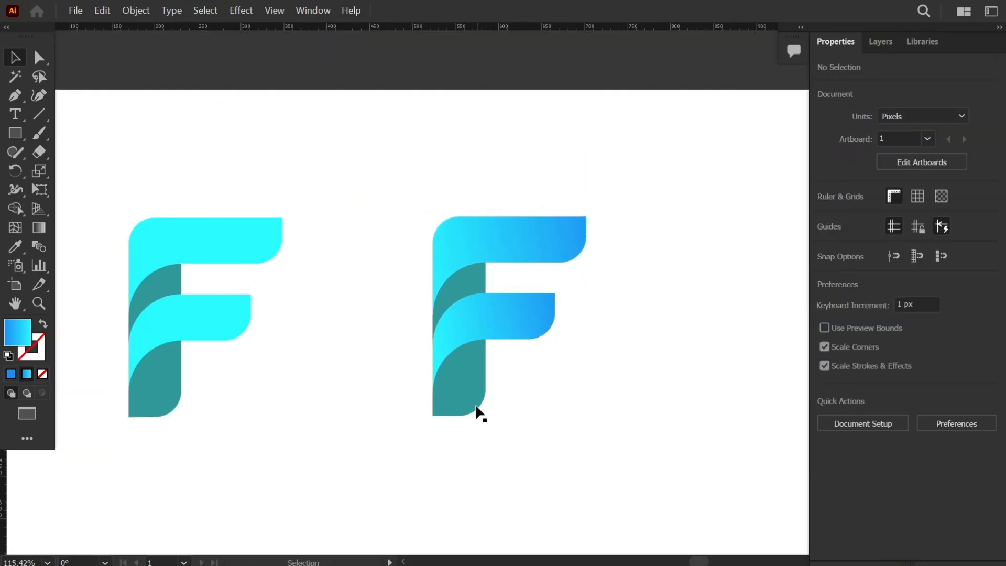
left_click(479, 413)
left_click(473, 294, "shift")
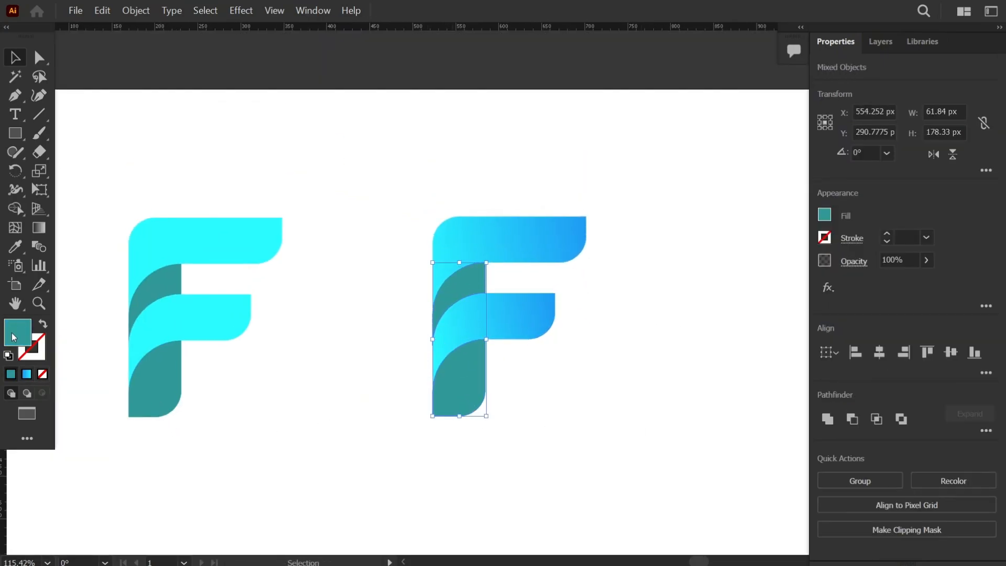
double_click(14, 337)
type("2196F3")
key("Return")
left_click(587, 416)
scroll(584, 416, "down", 1)
left_click_drag(540, 414, 520, 356)
scroll(519, 354, "down", 2)
left_click_drag(461, 404, 490, 341)
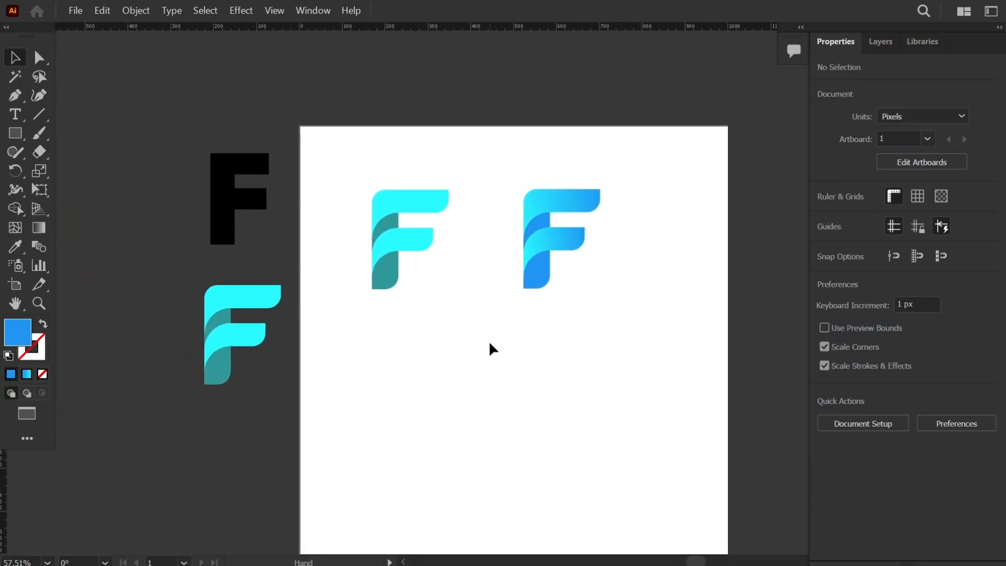
Delete the cyan-and-teal F on the artboard and the black and cyan Fs beside it
left_click_drag(310, 146, 312, 148)
key("Delete")
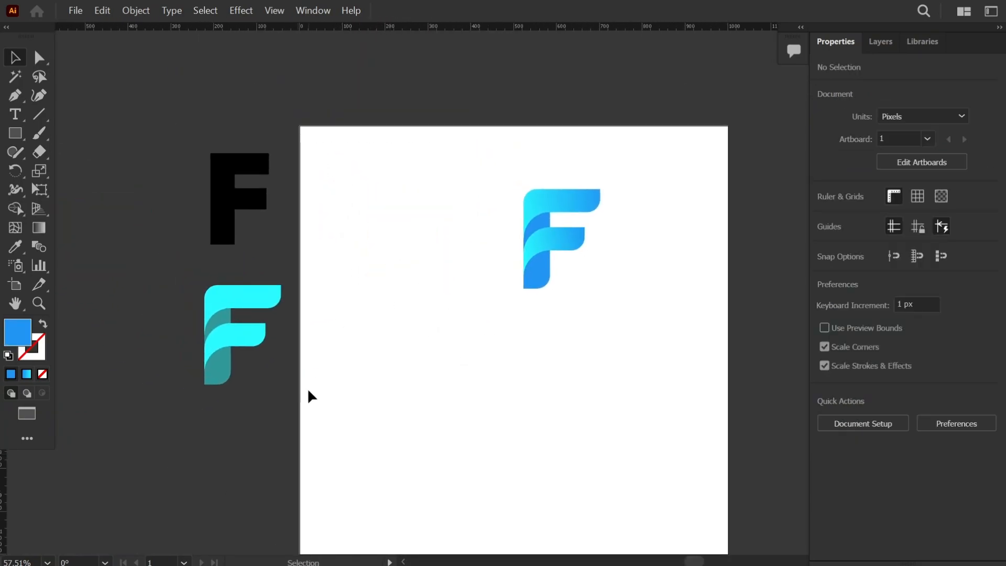
left_click_drag(159, 272, 173, 178)
key("Delete")
Select the gradient F and centre it horizontally on the artboard at X 500 px
left_click_drag(615, 318, 484, 152)
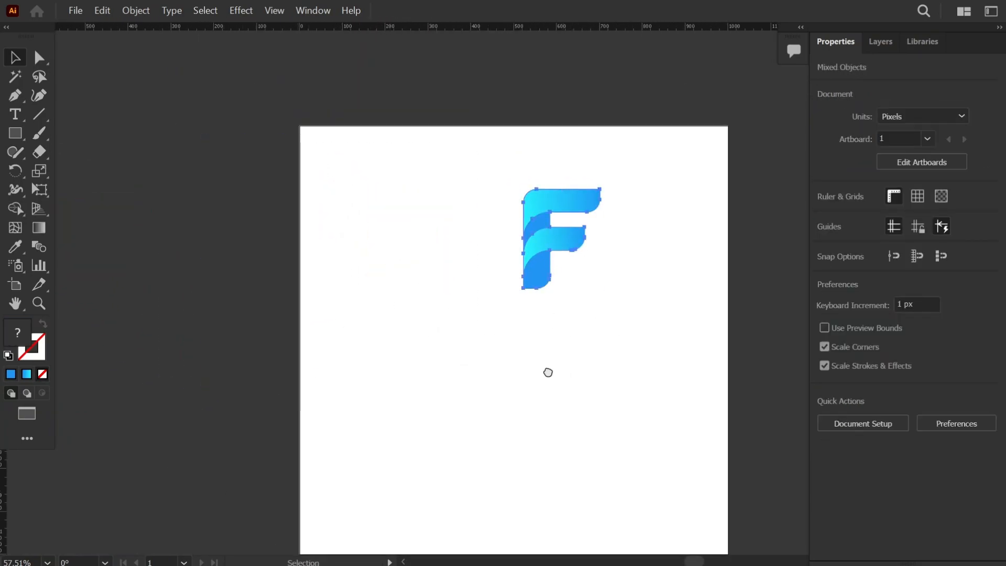
left_click_drag(561, 372, 472, 327)
left_click_drag(468, 191, 485, 309)
left_click(493, 327)
mouse_move(516, 326)
left_mouse_down()
mouse_move(491, 317)
mouse_move(509, 328)
left_mouse_up()
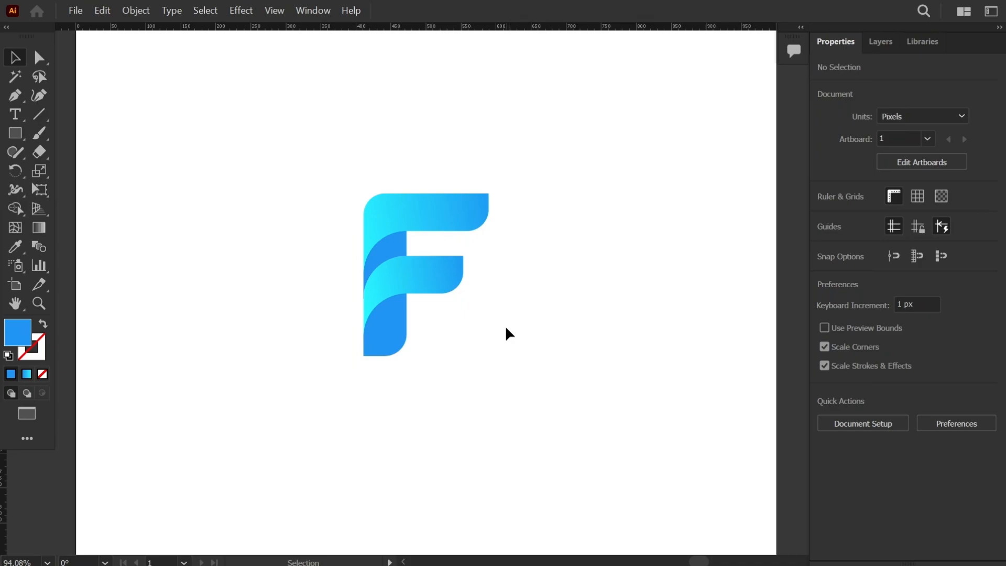
Group all sections of the gradient F and move the group up to free space below it
key("ctrl+0")
left_click_drag(512, 368, 392, 225)
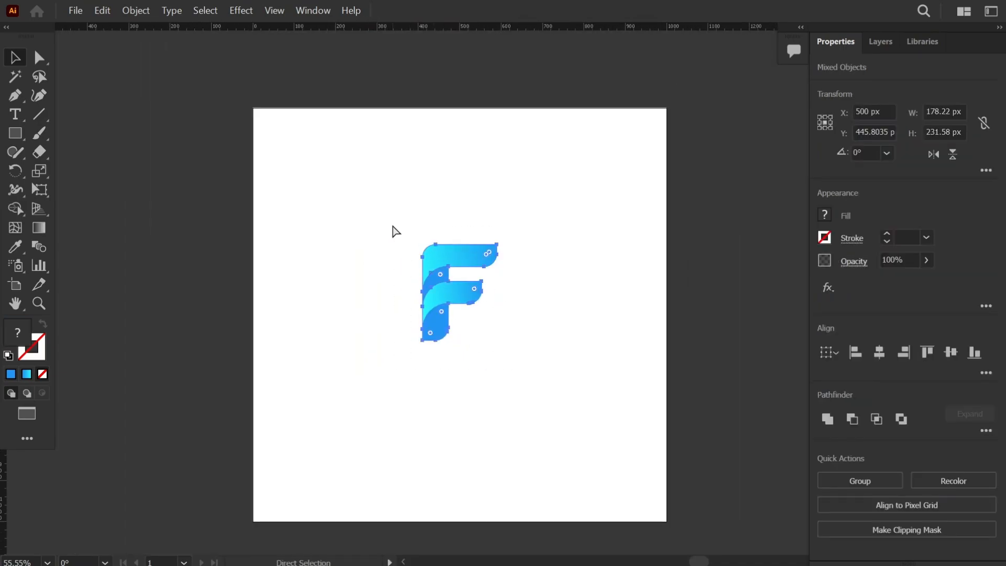
key("ctrl+g")
left_click_drag(439, 272, 446, 237)
left_click(506, 347)
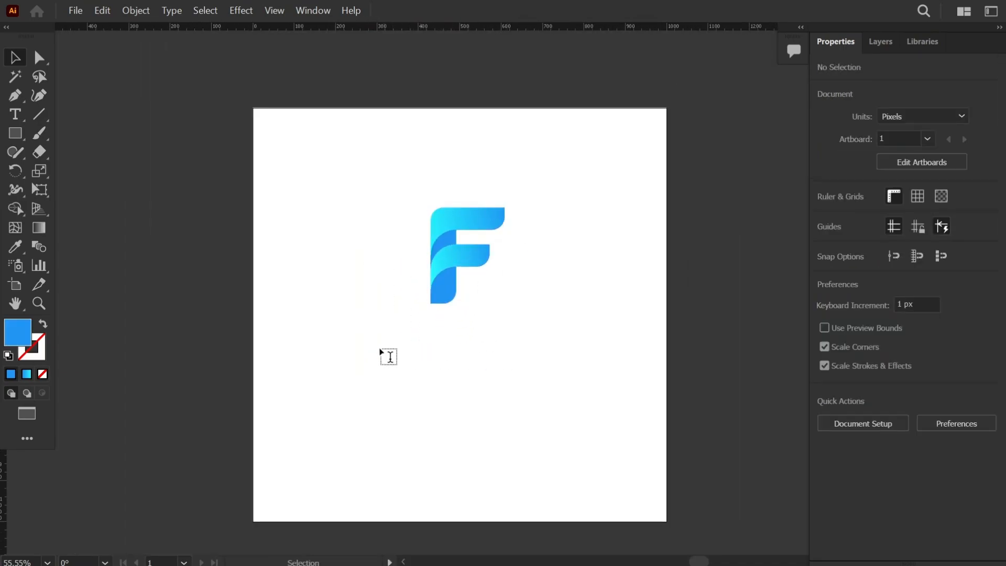
Add the text F3N1X in black Kumbh Sans Black at 100 pt below the F
key("t")
left_click(376, 353)
key("BackSpace")
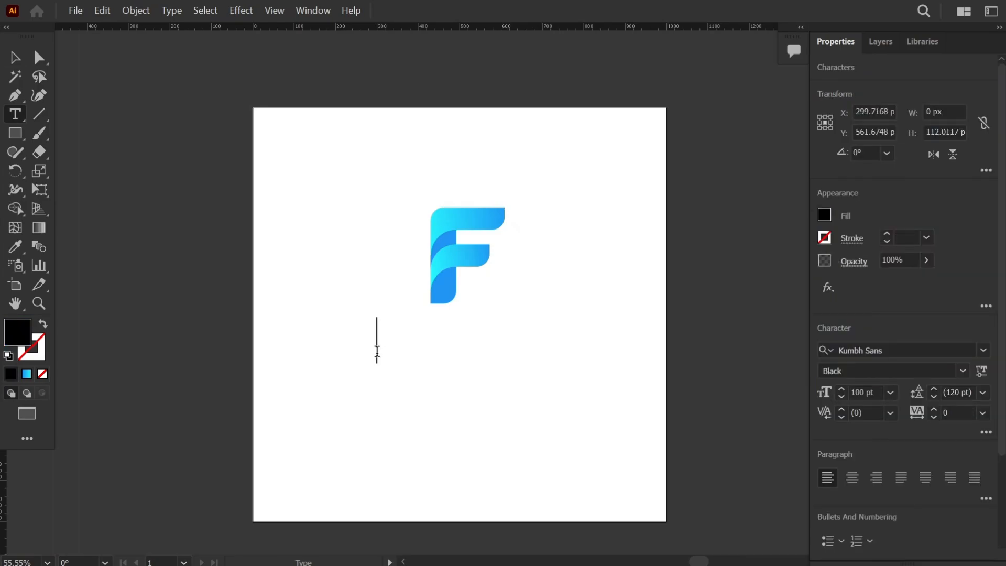
type("FEni")
key("BackSpace")
key("BackSpace")
key("BackSpace")
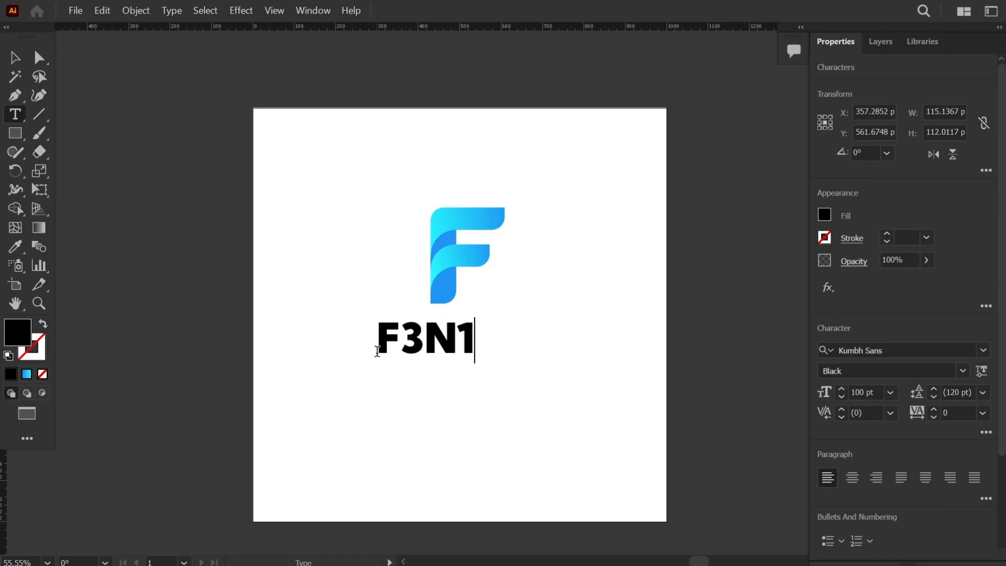
Enlarge the F3N1X text to about 125 pt and position it beneath the F
left_click(11, 52)
left_click_drag(491, 351, 579, 418)
left_click_drag(540, 369, 579, 393)
left_click_drag(499, 366, 501, 358)
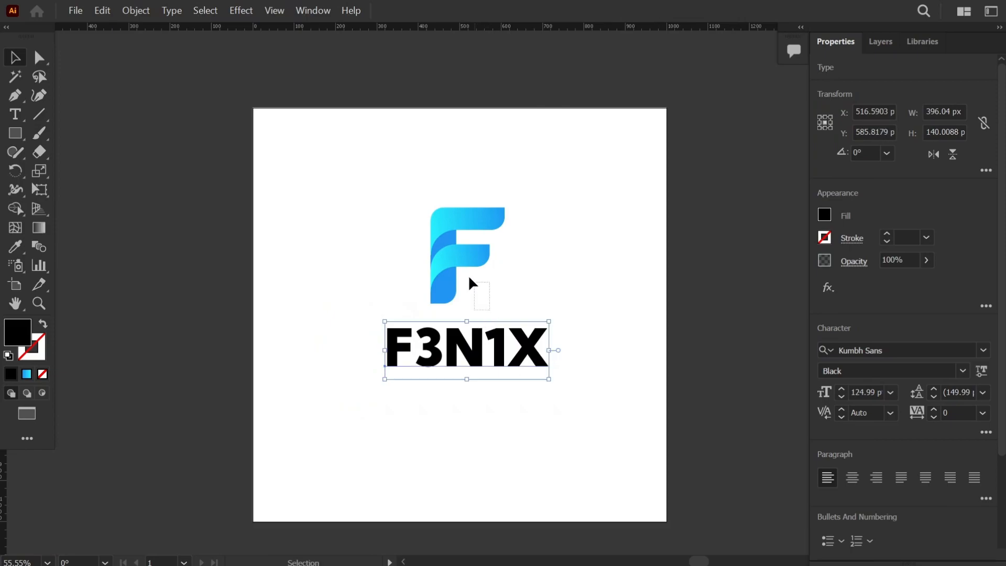
Scale the gradient F down to about 110 by 143 px and place it above the F3N1X text
left_click(469, 270)
left_click_drag(507, 303, 518, 332)
left_click(513, 293)
left_click(456, 332)
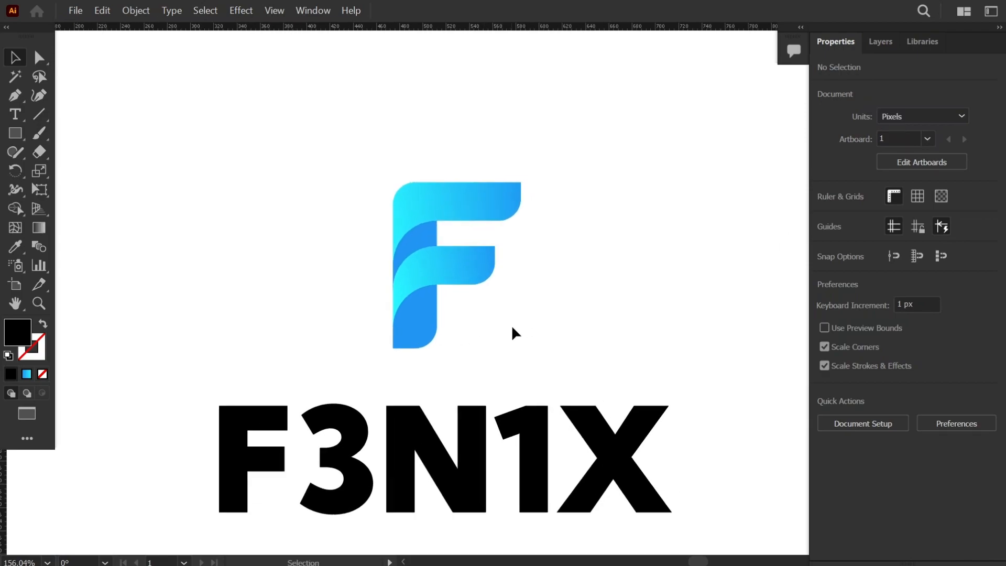
Ungroup the gradient F and raise the bottom anchors of its lower shaded section by about 6 px
left_click(401, 220)
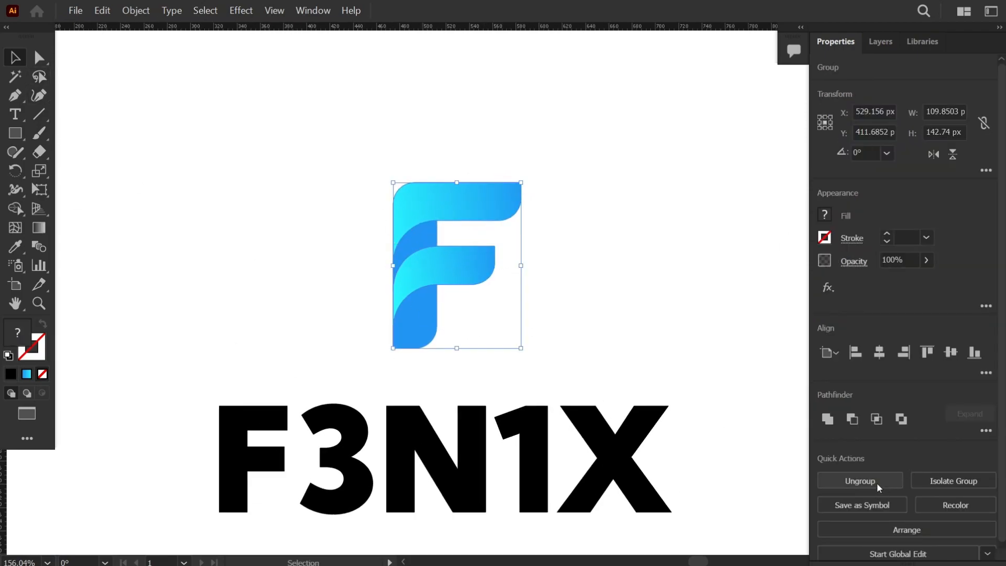
left_click(878, 486)
left_click(117, 131)
key("a")
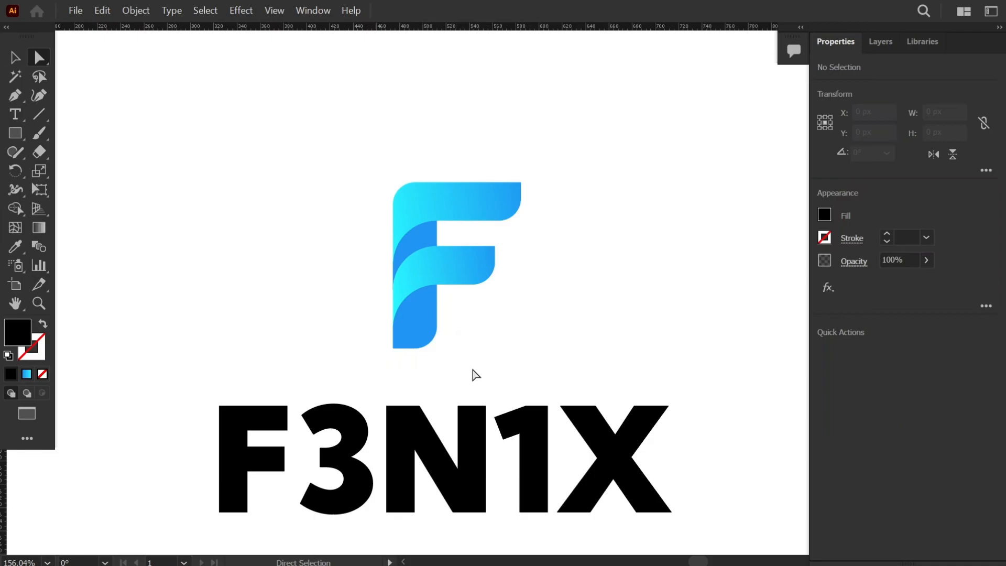
left_click_drag(365, 332, 376, 333)
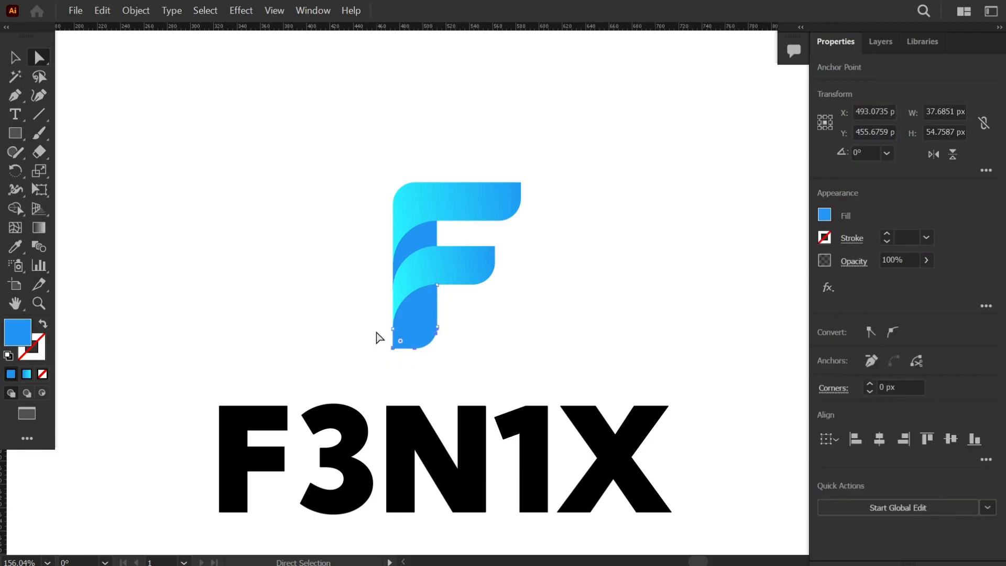
left_click(353, 352)
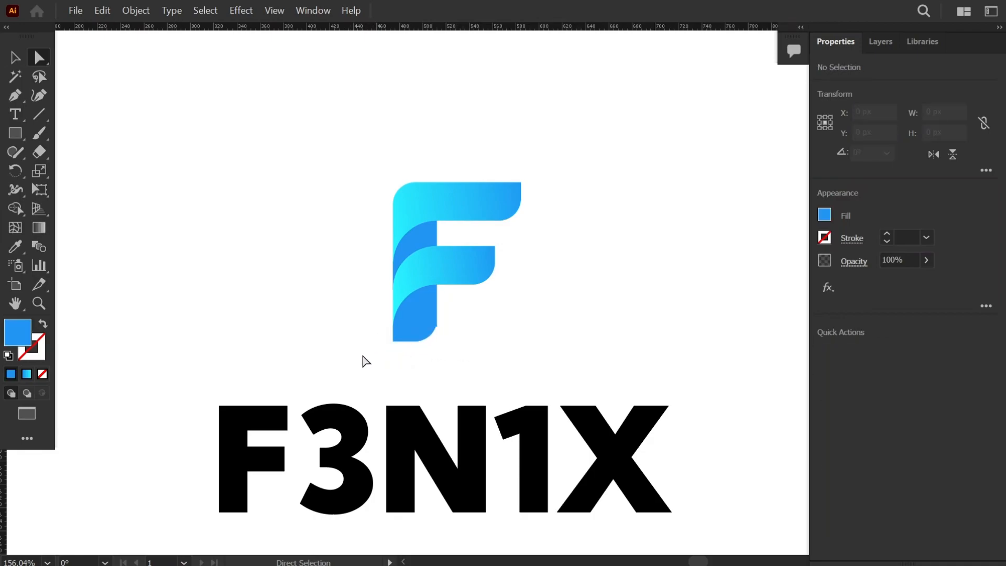
Reselect the stem's lower anchors and fine-tune its length by nudging them down 6 px and back up 3 px
left_click_drag(367, 329, 369, 327)
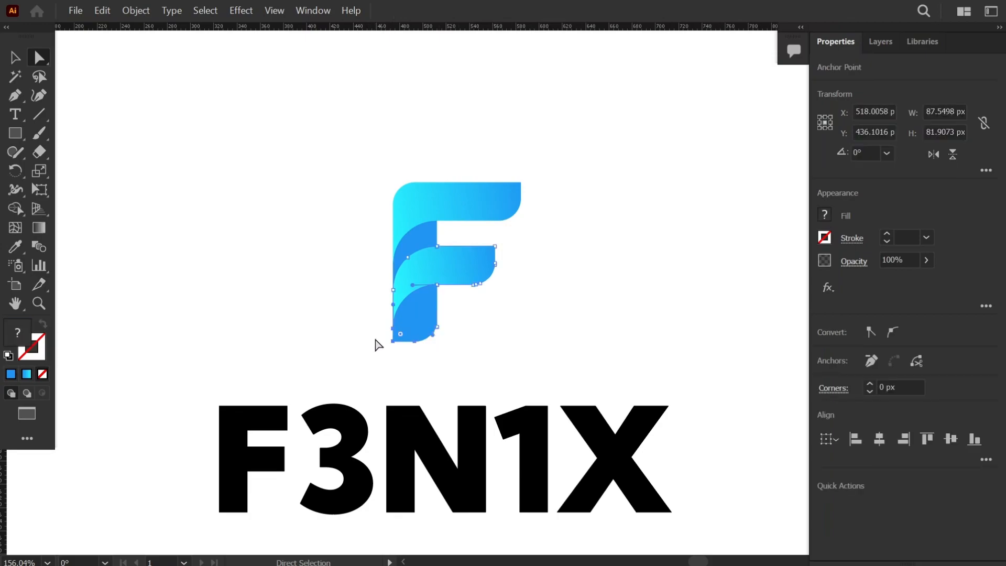
left_click_drag(445, 335, 633, 414)
key("Down")
key("Down")
key("Down")
key("Down")
key("Down")
key("Down")
key("ctrl+z")
key("ctrl+shift+z")
left_click_drag(522, 419, 135, 275)
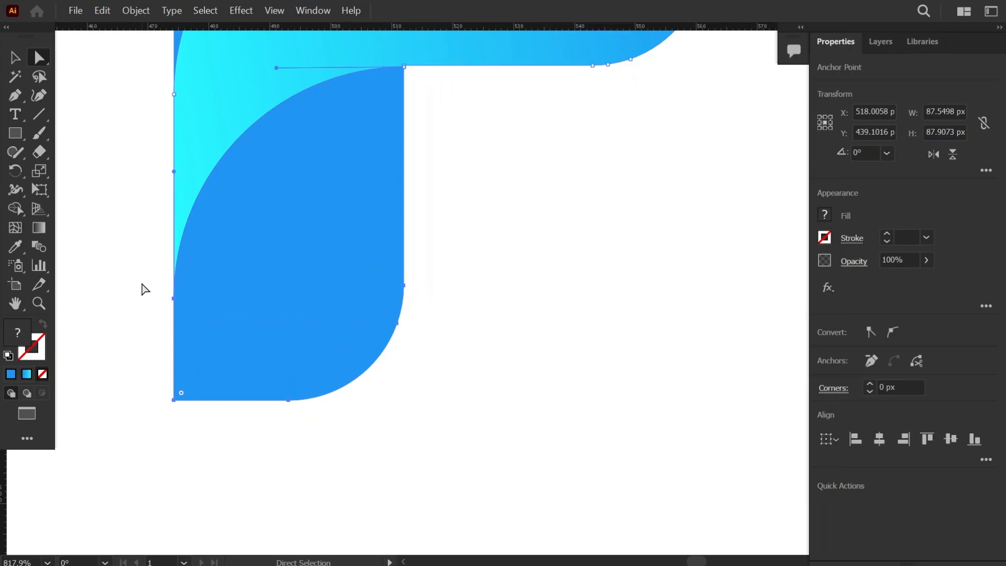
key("Up")
key("Up")
key("Up")
left_click(440, 309)
Shorten the top and middle arms of the F by moving their right-end anchors inward
scroll(548, 369, "down", 3)
left_click_drag(665, 355, 529, 220)
left_click_drag(613, 496, 474, 391)
left_click(616, 424)
scroll(649, 456, "down", 4)
left_click_drag(577, 481, 510, 362)
scroll(565, 400, "up", 1)
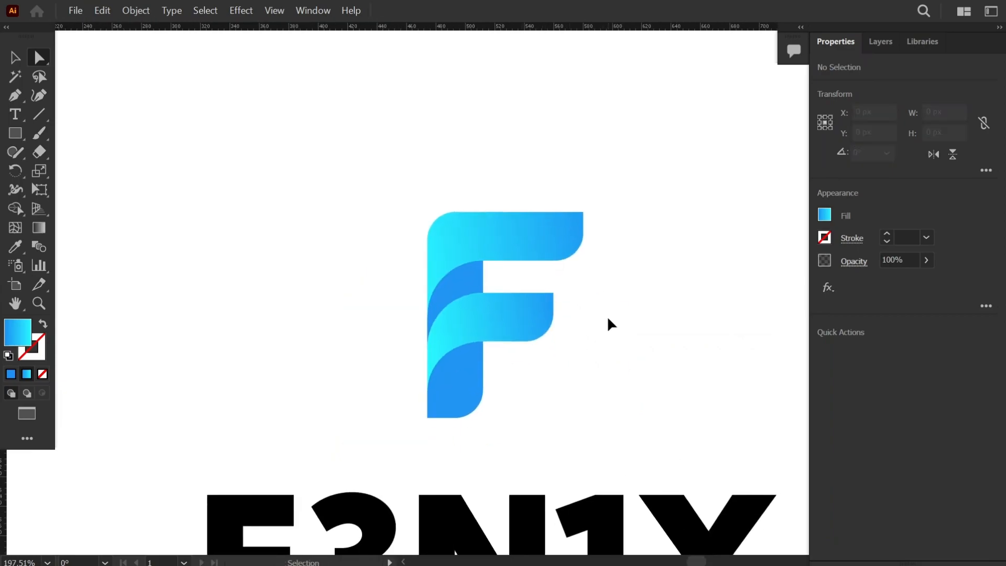
Undo the latest arm adjustments, keeping the top arm section about 107.85 px wide and the middle arm at its original length
key("ctrl+z")
key("ctrl+z")
key("ctrl+z")
key("ctrl+z")
key("ctrl+z")
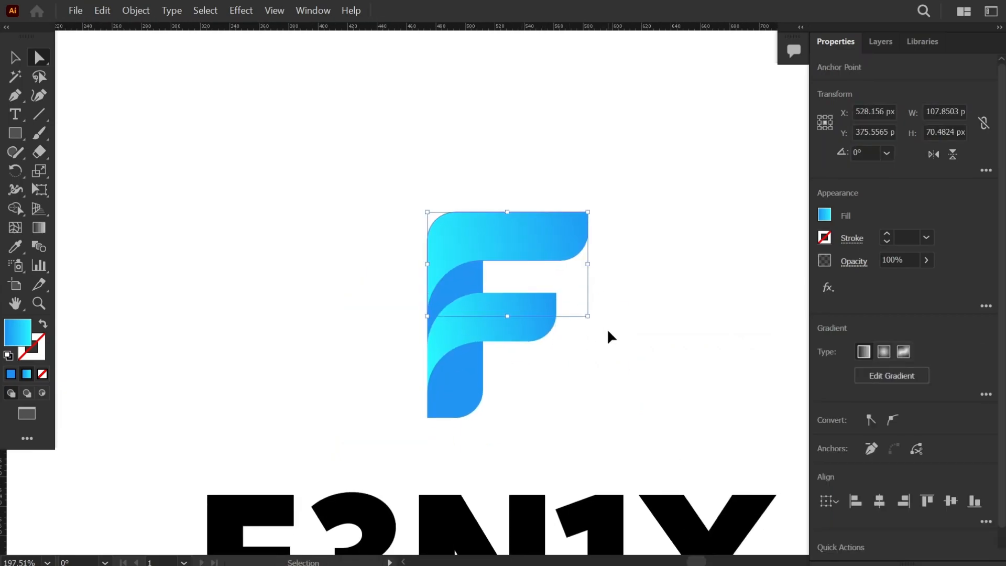
key("ctrl+shift+z")
key("ctrl+shift+z")
key("ctrl+z")
left_click(629, 362)
left_click_drag(645, 382, 519, 315)
left_click(11, 62)
Start a Pen path on the middle arm's upper corner anchor, beside the upper shaded section
left_click_drag(477, 340, 635, 370)
left_click_drag(532, 225, 521, 394)
left_click_drag(453, 345, 651, 494)
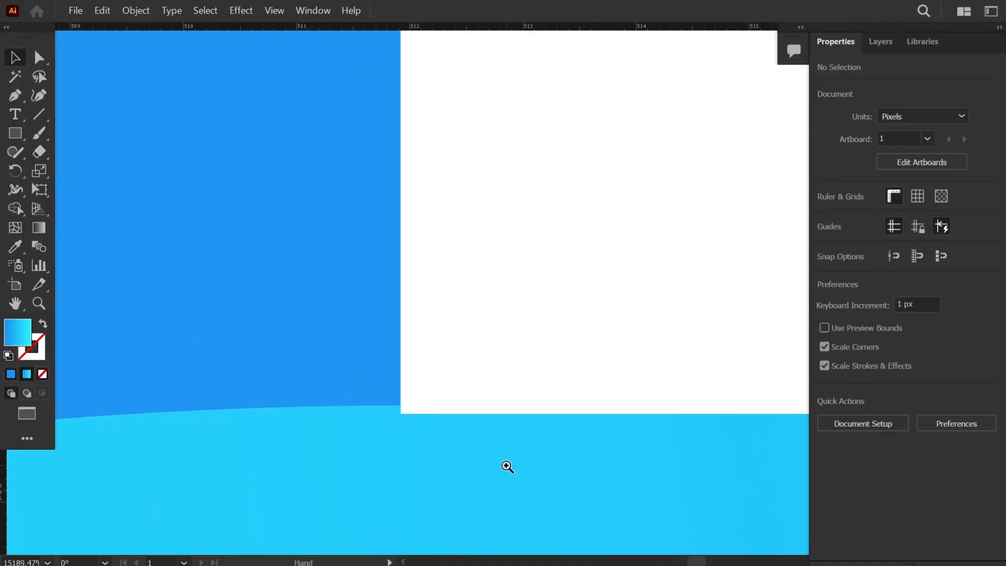
left_click_drag(505, 467, 787, 357)
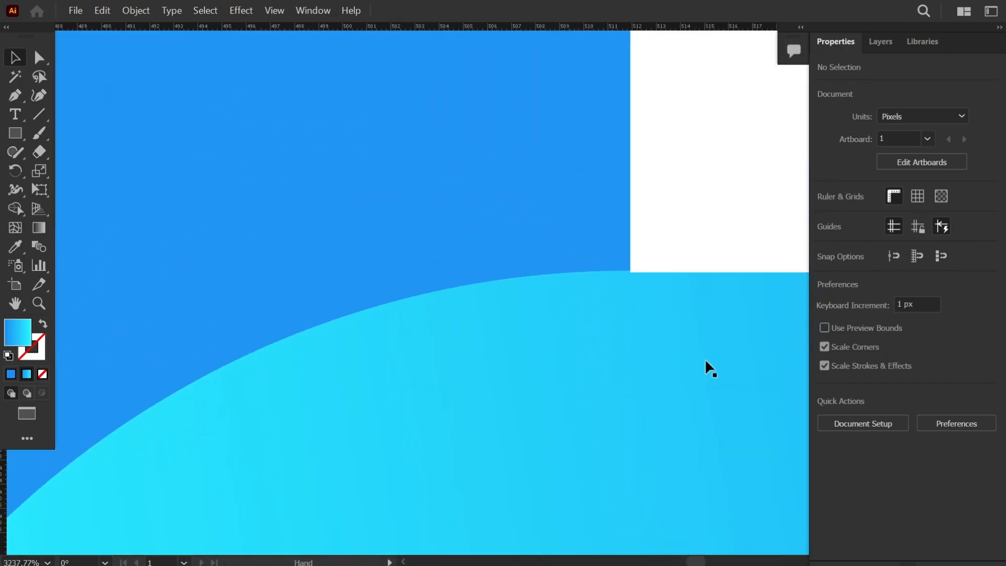
key("p")
left_click_drag(615, 278, 776, 254)
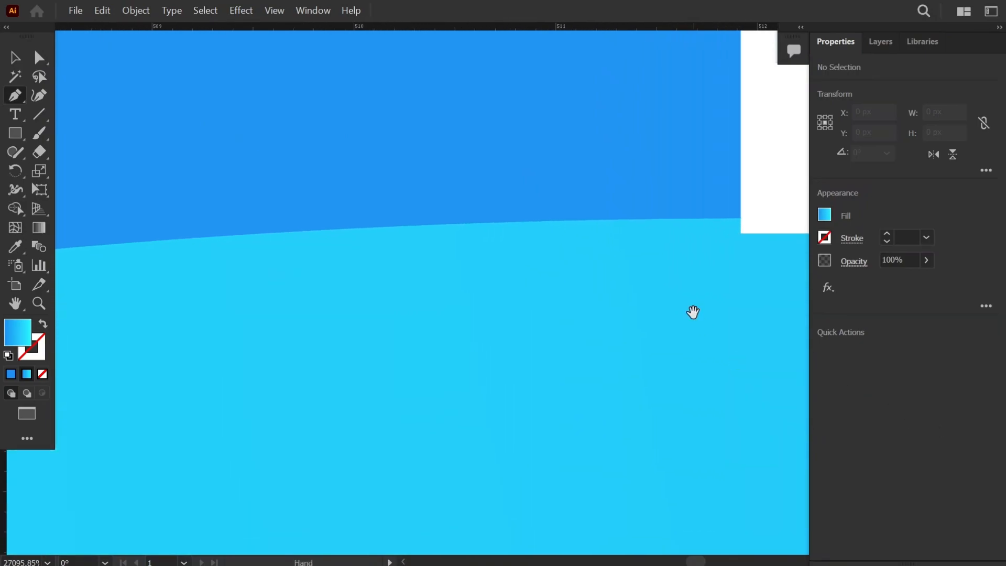
left_click_drag(645, 300, 465, 458)
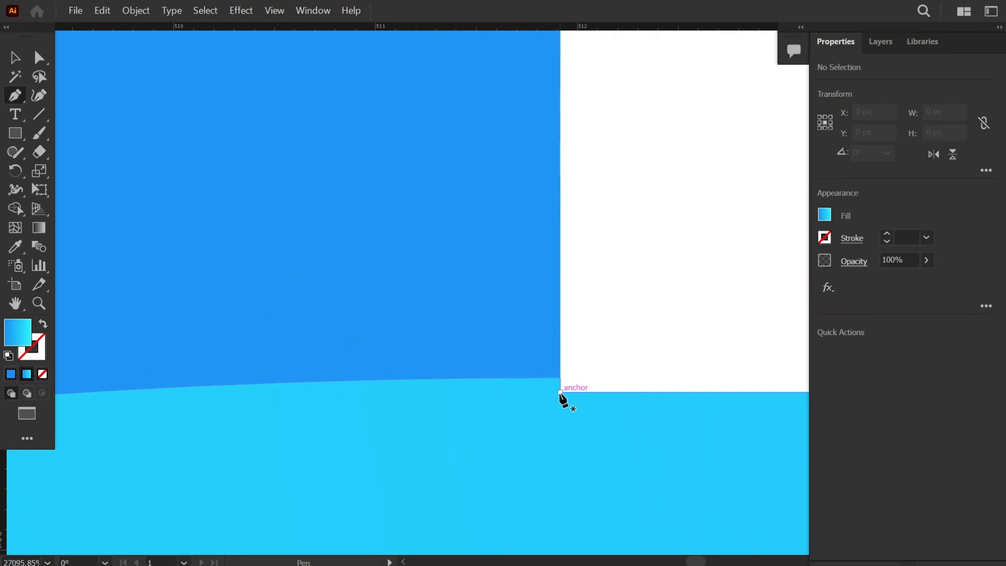
left_click(560, 392)
Draw a curved Pen segment from that corner to the anchor on the F's left edge, following the middle arm's upper curve
left_click_drag(637, 420, 642, 331)
left_click_drag(642, 331, 440, 375)
left_click_drag(495, 458, 581, 395)
left_click_drag(390, 377, 400, 526)
left_click_drag(583, 384, 447, 416)
left_click_drag(611, 352, 500, 387)
key("ctrl+z")
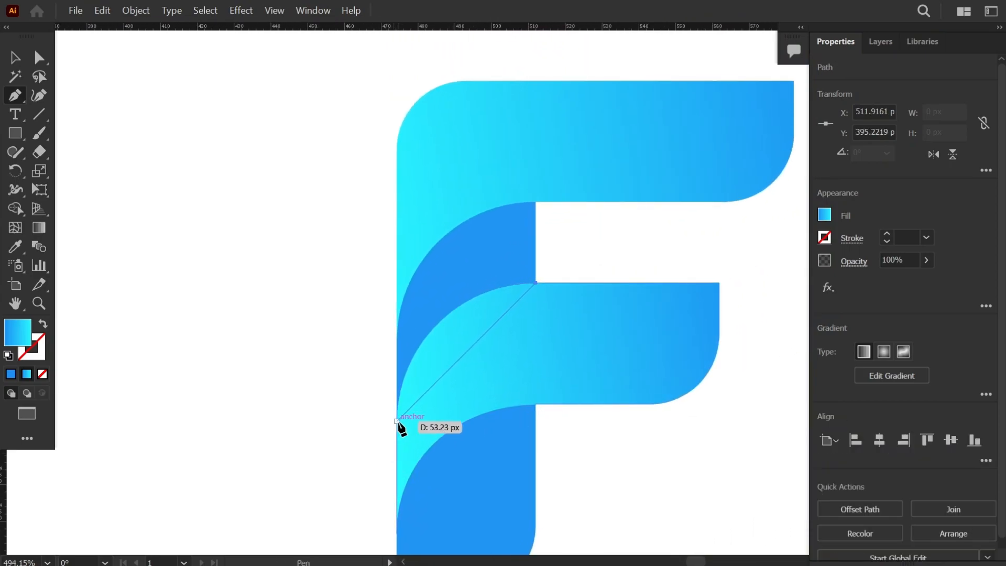
left_click_drag(397, 421, 407, 540)
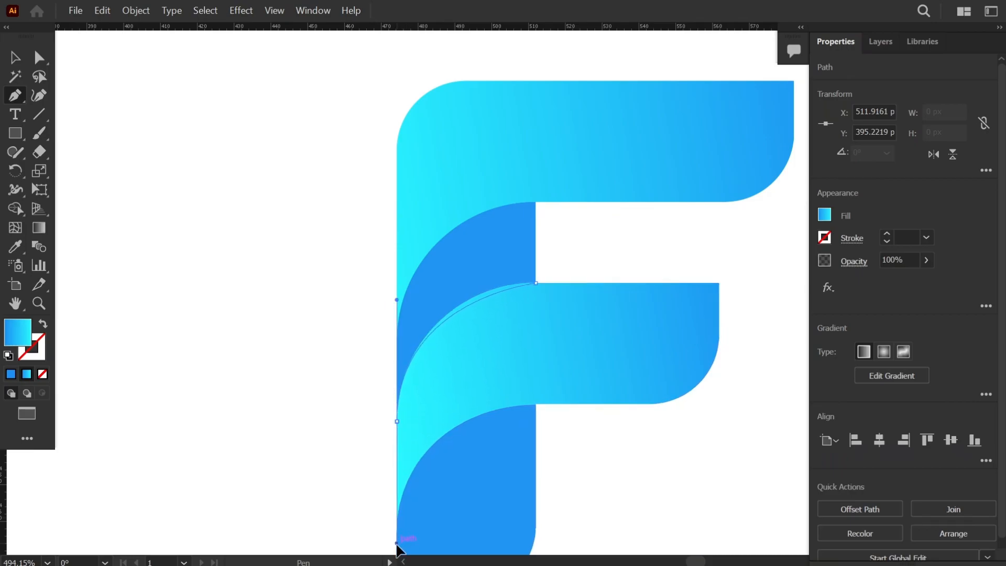
scroll(395, 530, "down", 7)
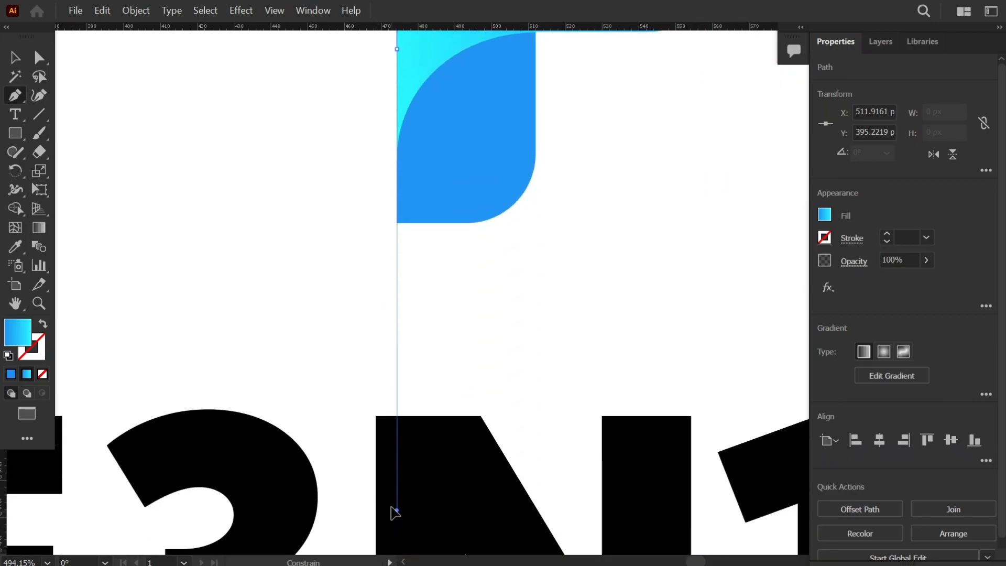
left_click_drag(397, 348, 373, 487)
scroll(527, 304, "up", 4)
key("ctrl+z")
scroll(528, 303, "down", 7)
Adjust the new path's curve handle with Direct Selection and check its fit along the middle arm's upper edge
left_click_drag(416, 427, 500, 349)
left_click_drag(459, 321, 459, 396)
left_click_drag(492, 239, 707, 309)
left_click_drag(652, 256, 673, 411)
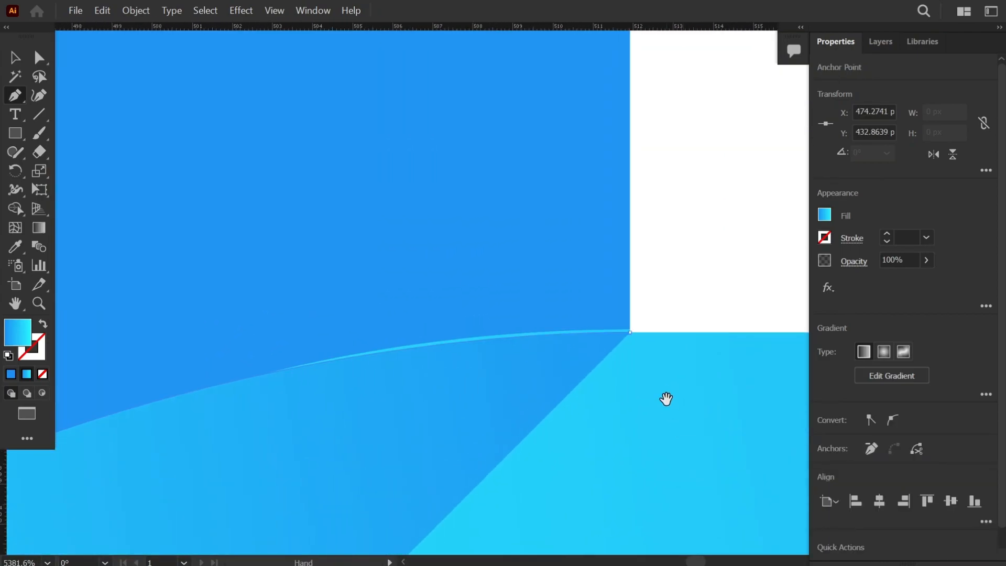
left_click_drag(698, 350, 523, 420)
left_click_drag(524, 419, 614, 245)
left_click_drag(621, 342, 429, 307)
left_click(42, 58)
left_click_drag(377, 245, 384, 274)
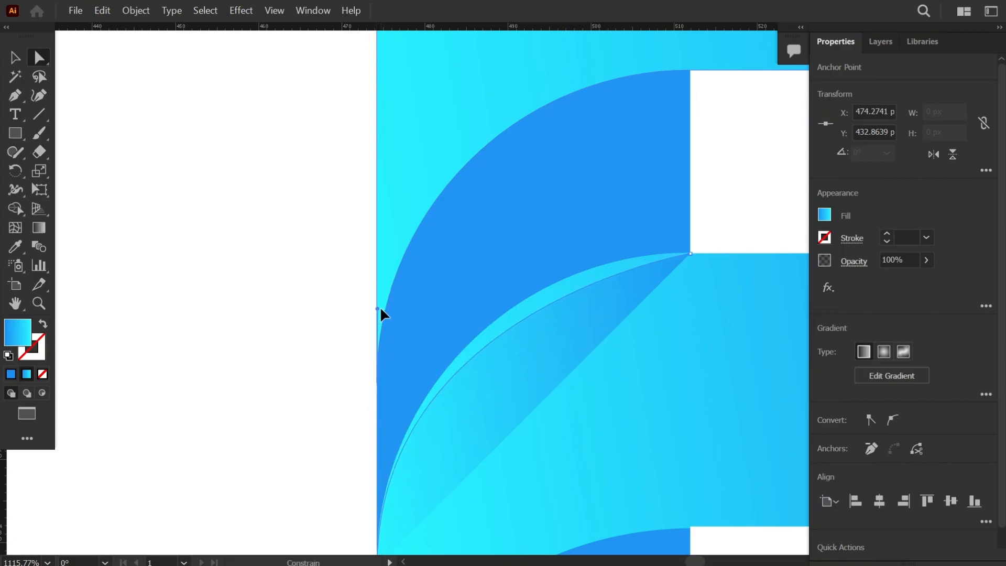
left_click_drag(392, 519, 550, 519)
left_click_drag(319, 375, 468, 366)
left_click_drag(468, 367, 365, 393)
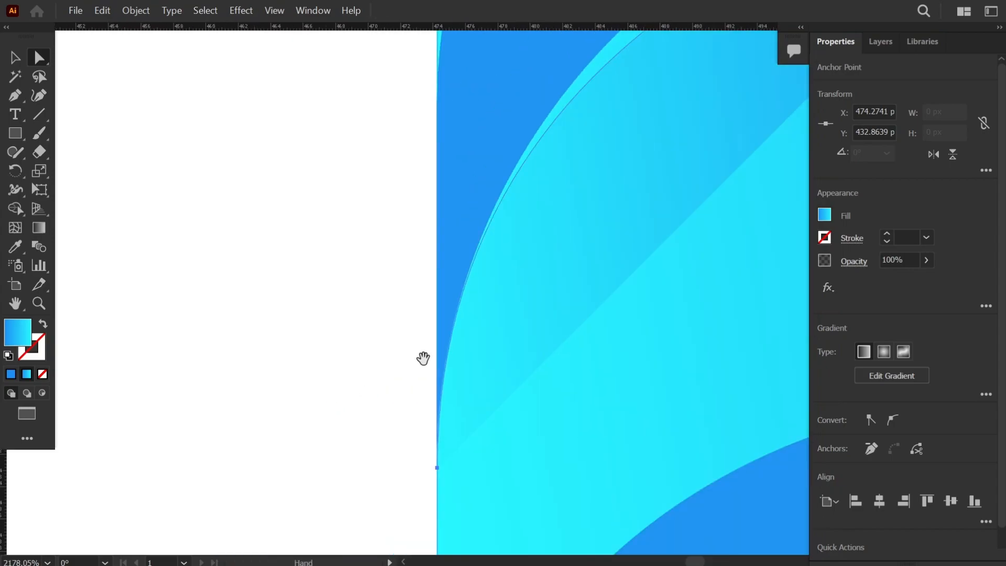
left_click_drag(590, 415, 534, 416)
mouse_move(505, 155)
left_mouse_down()
mouse_move(503, 127)
mouse_move(505, 147)
left_mouse_up()
left_click_drag(658, 236, 617, 309)
Ungroup the grouped F sections and select the new curved path together with the middle arm
left_click(15, 57)
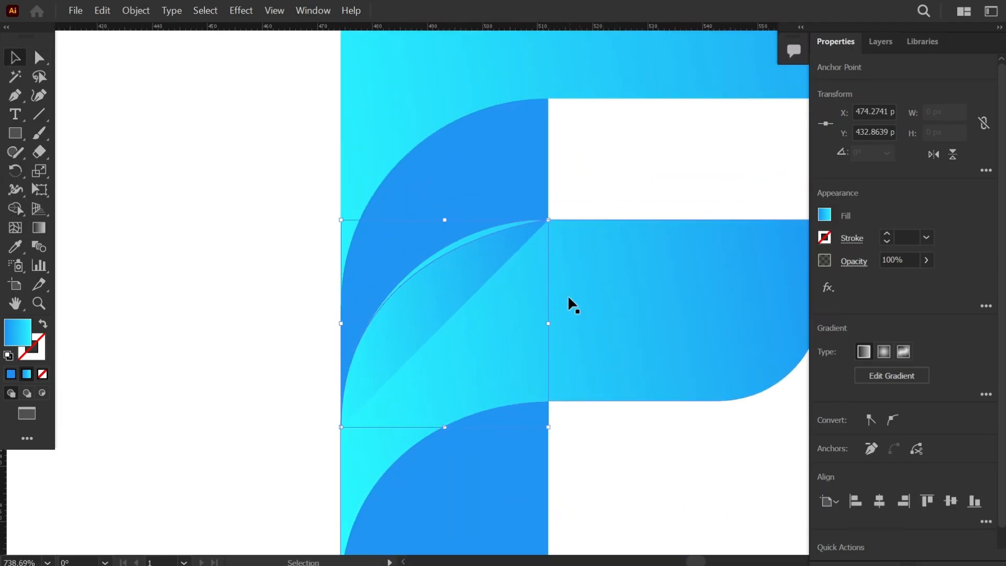
scroll(569, 296, "up", 1)
left_click(448, 226)
left_click(869, 482)
left_click(587, 278)
left_click(496, 238)
scroll(496, 242, "up", 4)
scroll(686, 148, "down", 5)
left_click(693, 194, "shift")
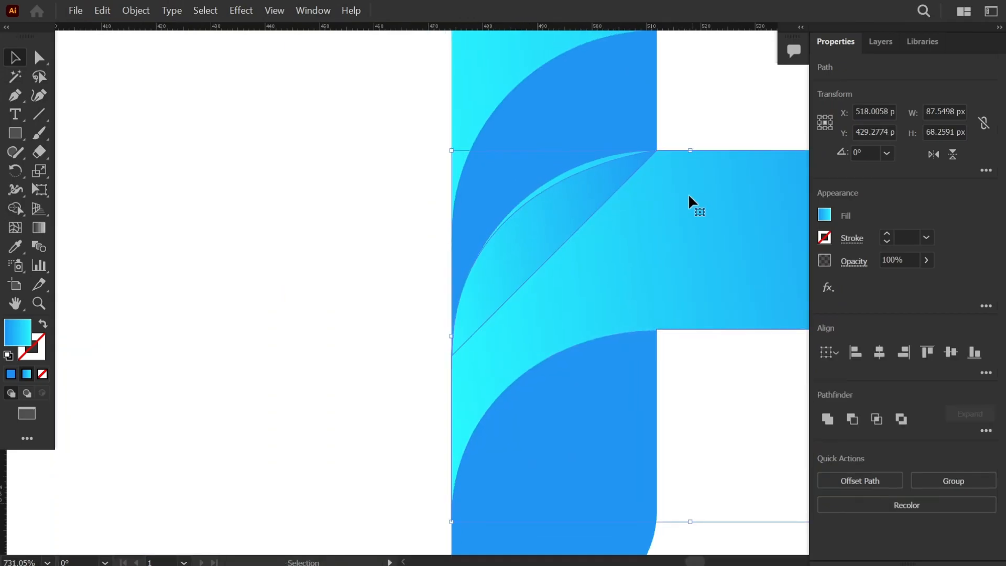
Try to remove the thin sliver above the new curve with the Shape Builder
scroll(652, 183, "up", 4)
key("shift+m")
left_click(500, 159, "alt")
key("ctrl+z")
left_click_drag(551, 184, 526, 355)
scroll(567, 323, "up", 2)
scroll(568, 323, "down", 1)
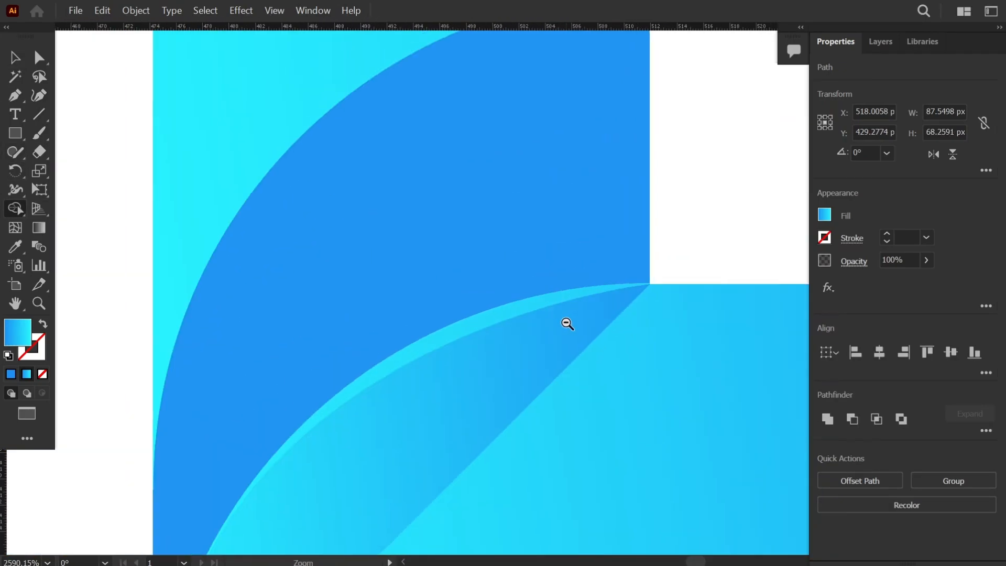
Add the upper shaded section to the selection and use the Shape Builder to merge the sliver above the new curve into it
left_click(15, 57)
left_click(524, 252, "shift")
left_click(15, 209)
left_click_drag(450, 283, 464, 329)
scroll(465, 329, "down", 2)
left_click_drag(464, 329, 463, 259)
left_click_drag(494, 294, 539, 346)
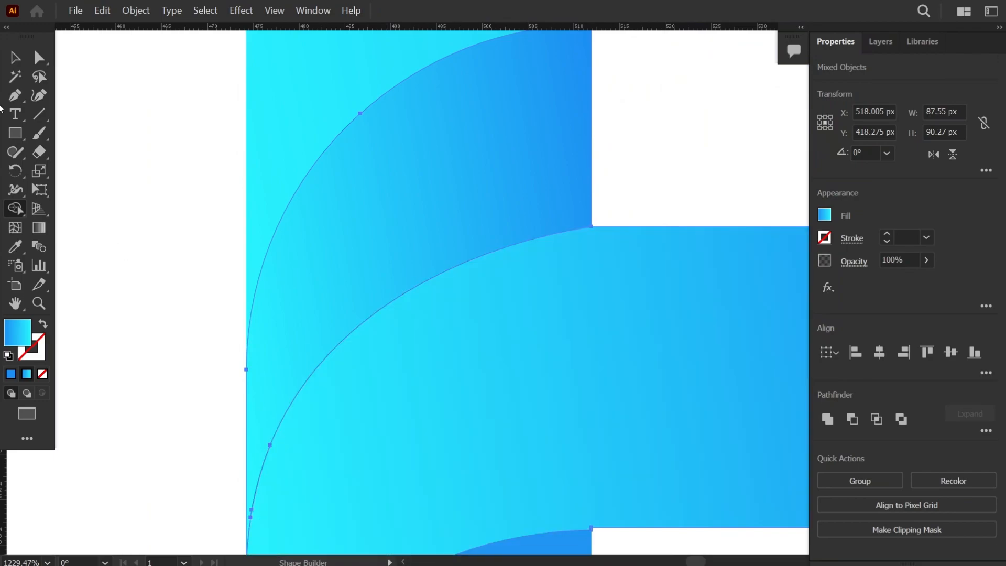
Deselect the artwork and examine the seam between the upper shaded section and the middle arm up close
left_click(9, 58)
left_click(219, 194)
left_click_drag(532, 239, 520, 281)
left_click_drag(594, 272, 550, 277)
left_click_drag(626, 348, 558, 355)
left_click_drag(529, 309, 644, 312)
left_click_drag(465, 142, 526, 321)
left_click_drag(481, 245, 496, 336)
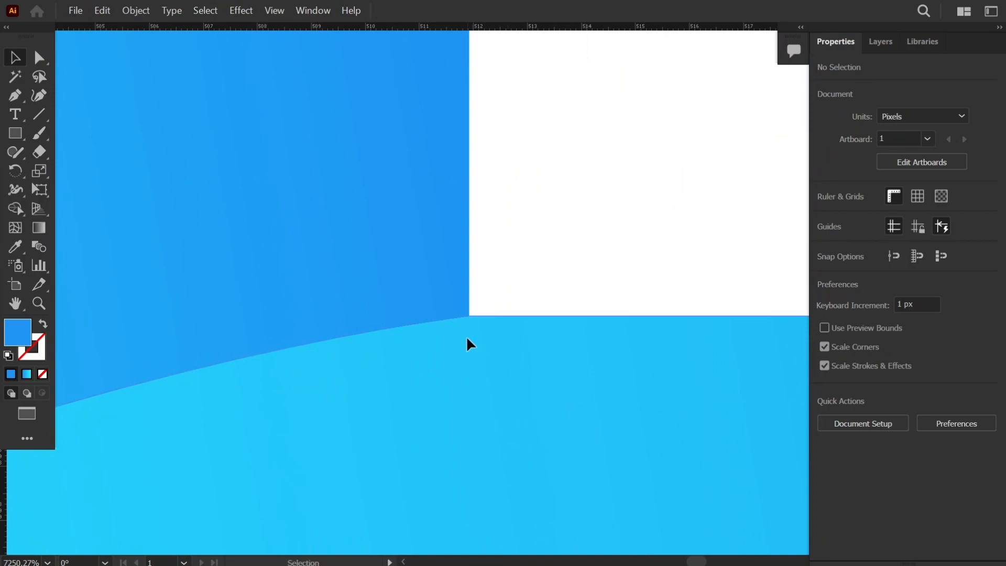
Try to reshape the middle arm's upper corner anchor with the Curvature tool
left_click(467, 338)
left_click(37, 97)
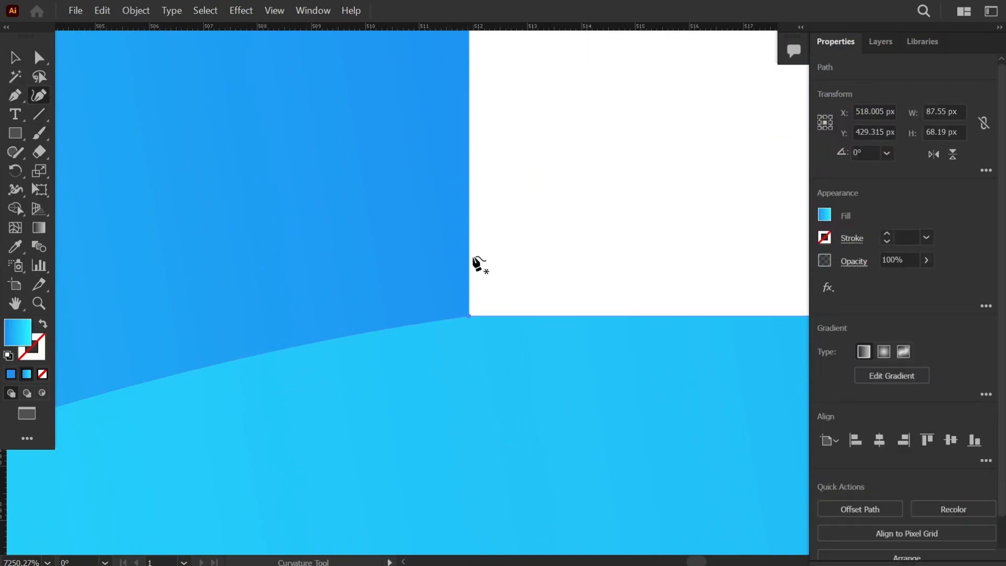
left_click_drag(470, 316, 470, 322)
key("ctrl+z")
left_click_drag(469, 317, 885, 403)
key("ctrl+z")
left_click_drag(629, 398, 461, 393)
left_click_drag(665, 368, 419, 368)
left_click_drag(702, 388, 489, 351)
left_click_drag(695, 364, 545, 406)
left_click_drag(643, 429, 577, 362)
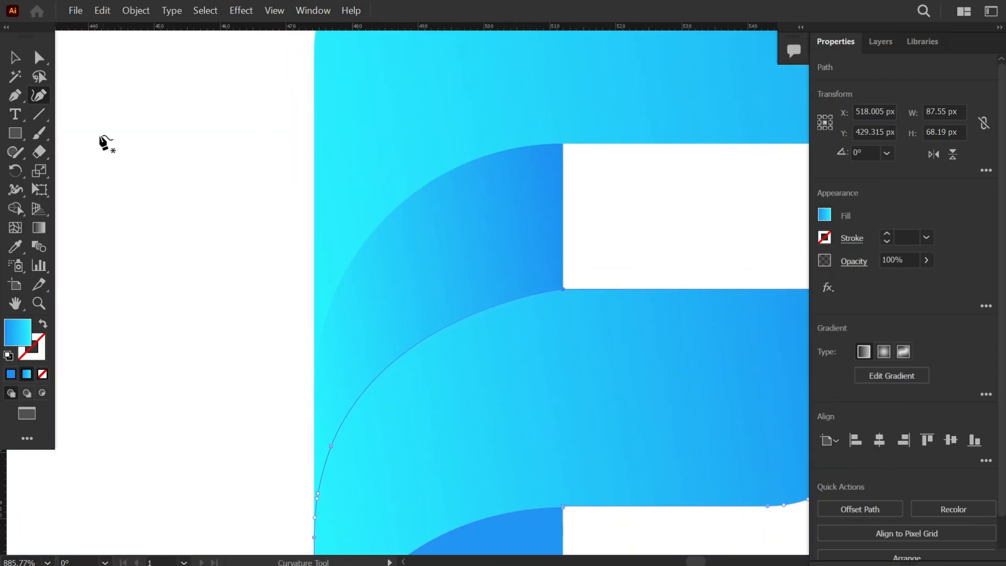
Try to delete the stray anchor points along the curve between the upper shaded section and the middle arm
left_click(159, 135)
left_click_drag(632, 346, 516, 348)
left_click_drag(593, 325, 632, 356)
left_click_drag(511, 432, 744, 469)
left_click_drag(258, 431, 416, 406)
left_click(445, 395)
key("Delete")
left_click(445, 392)
key("Delete")
left_click(445, 395)
key("Delete")
left_click(449, 392)
key("Delete")
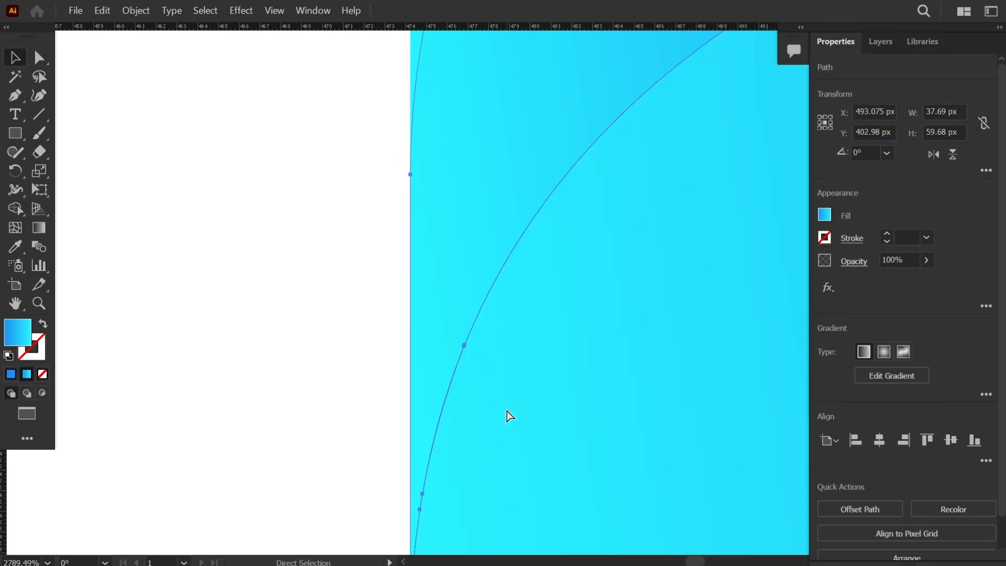
Try to delete the pieces bordering the thin blue seam beside the stem, and undo the deletions
left_click_drag(328, 417, 834, 469)
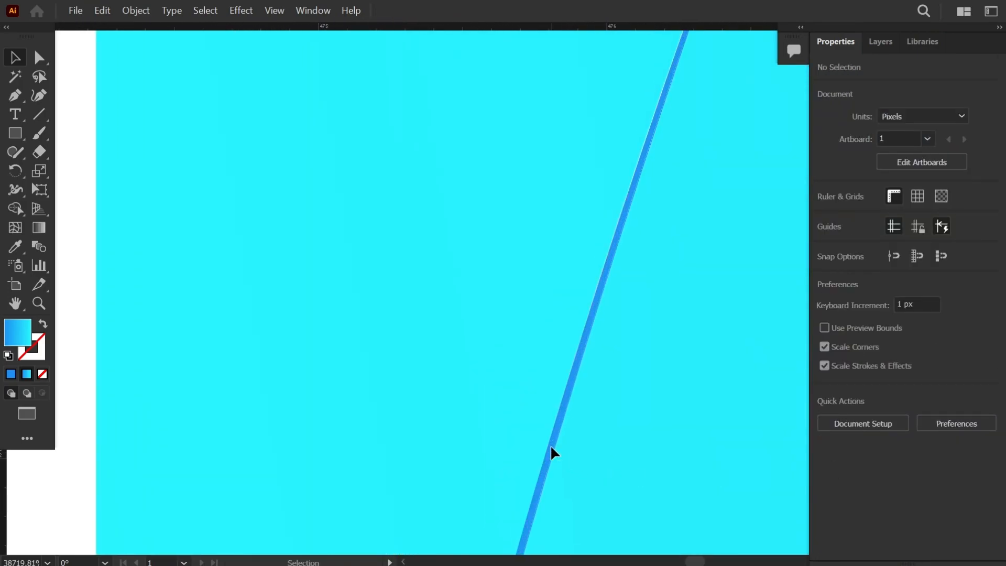
left_click(550, 444)
key("Delete")
left_click_drag(618, 444, 419, 403)
left_click_drag(597, 429, 407, 384)
key("ctrl+z")
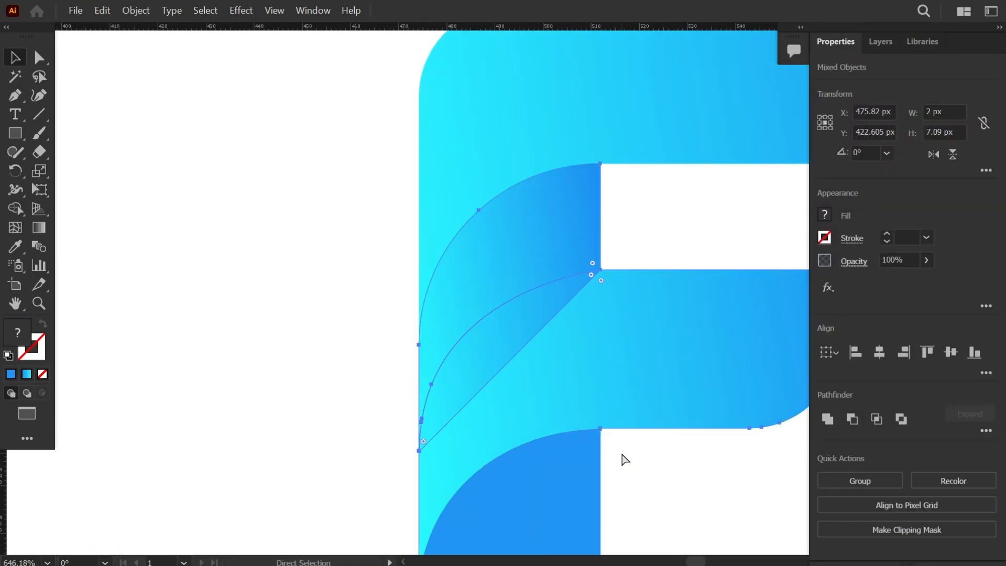
key("ctrl+z")
key("Delete")
key("ctrl+z")
Delete the gradient-filled upper shaded section to expose the solid blue shape beneath it
left_click(197, 319)
left_click_drag(501, 347, 132, 281)
key("Delete")
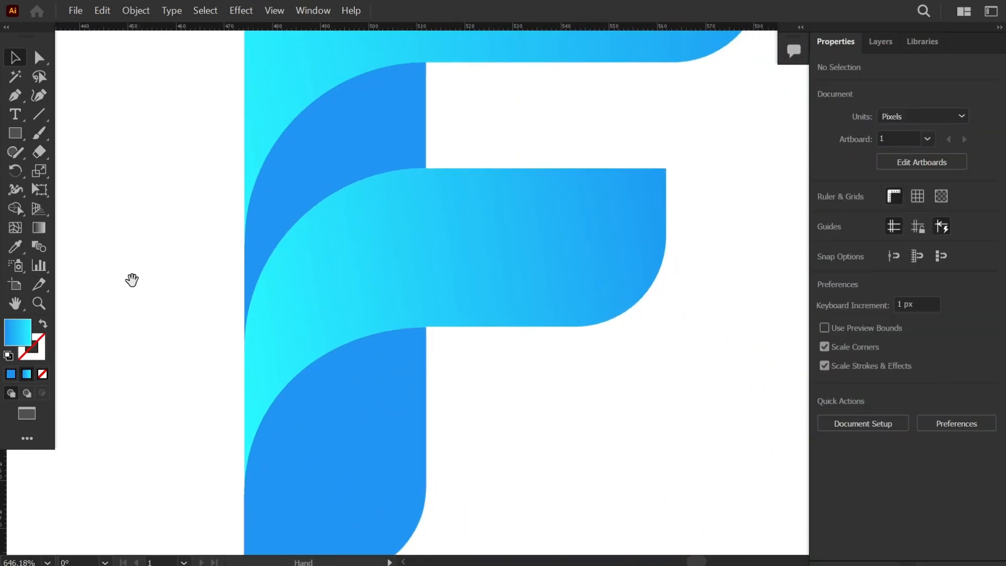
Draw a circle about 72 px in diameter over the middle arm and move it up against the arm's upper edge
left_click_drag(15, 133, 81, 168)
left_click_drag(146, 189, 198, 196)
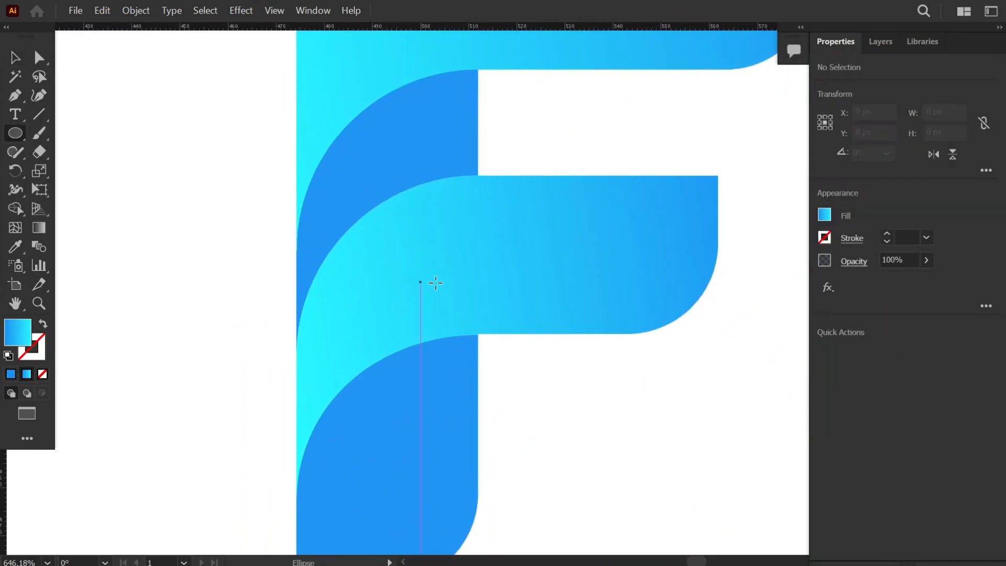
left_click_drag(477, 252, 555, 287)
left_click_drag(556, 329, 725, 428)
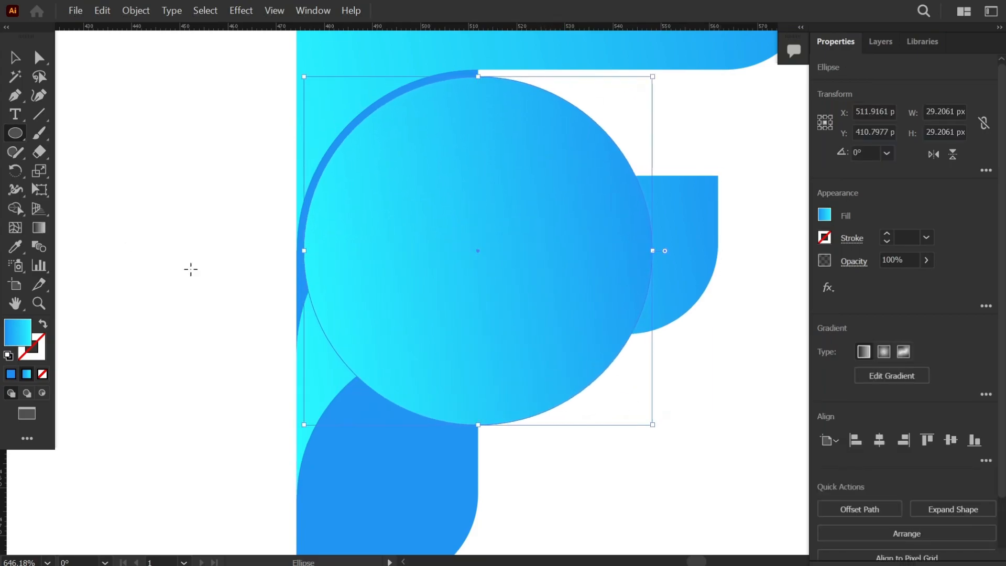
left_click_drag(520, 265, 523, 363)
left_click_drag(467, 438, 473, 337)
scroll(501, 353, "down", 2)
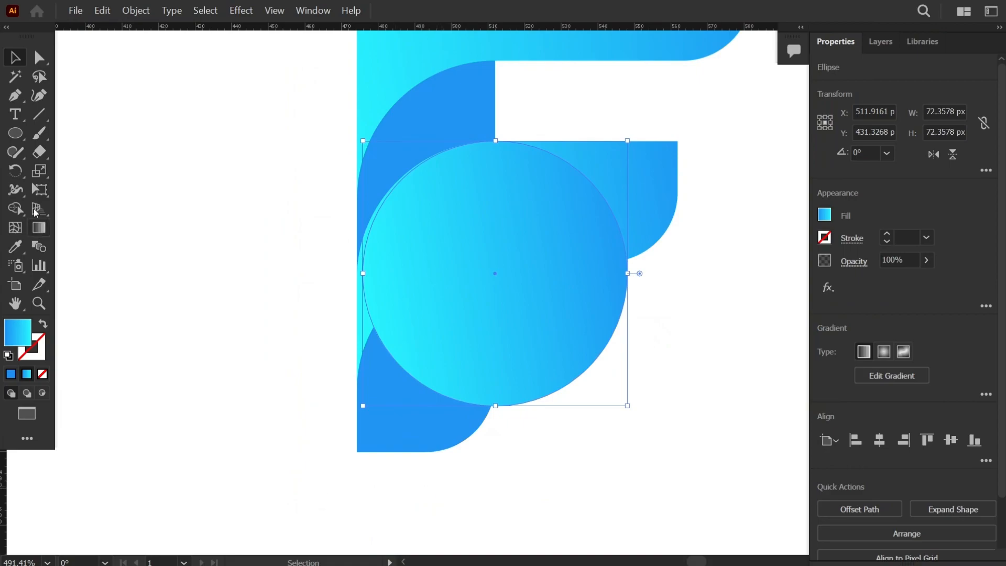
Scale the circle to about 75 px in diameter so its side reaches the stem's outer edge
left_click(41, 176)
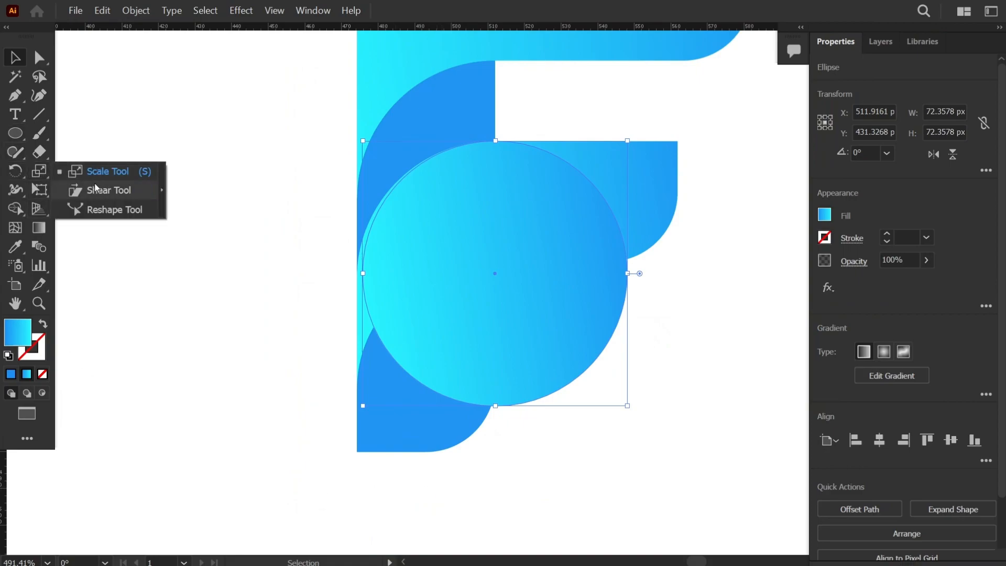
left_click(92, 171)
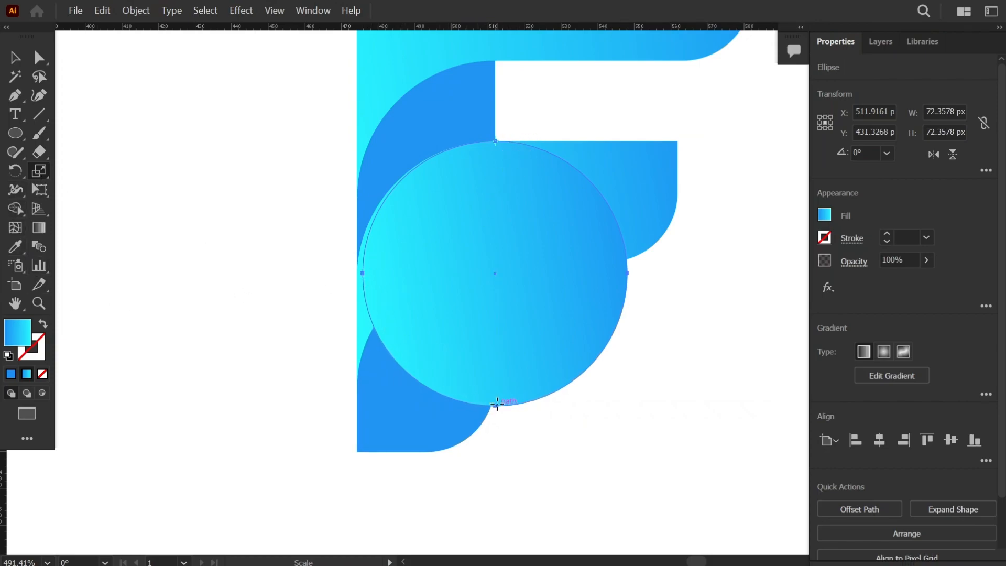
mouse_move(362, 273)
left_mouse_down()
mouse_move(353, 274)
mouse_move(433, 221)
mouse_move(358, 281)
mouse_move(375, 282)
mouse_move(303, 269)
mouse_move(354, 278)
left_mouse_up()
key("ctrl+z")
left_click(15, 59)
left_click(233, 119)
left_click_drag(562, 210, 621, 359)
Adjust the circle's vertical position so its highest point meets the middle arm's upper edge at the inner corner
left_click(655, 283)
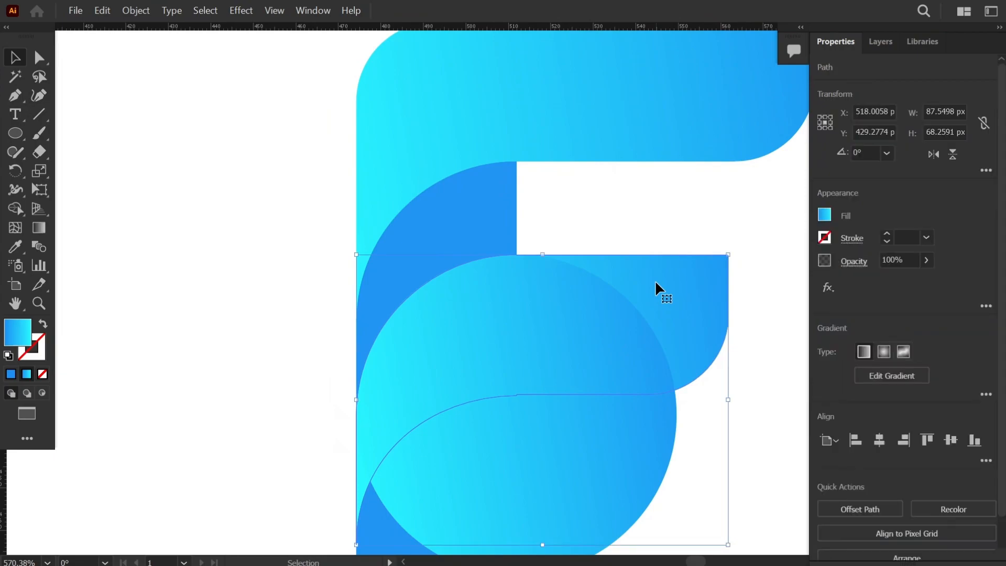
key("ctrl+space")
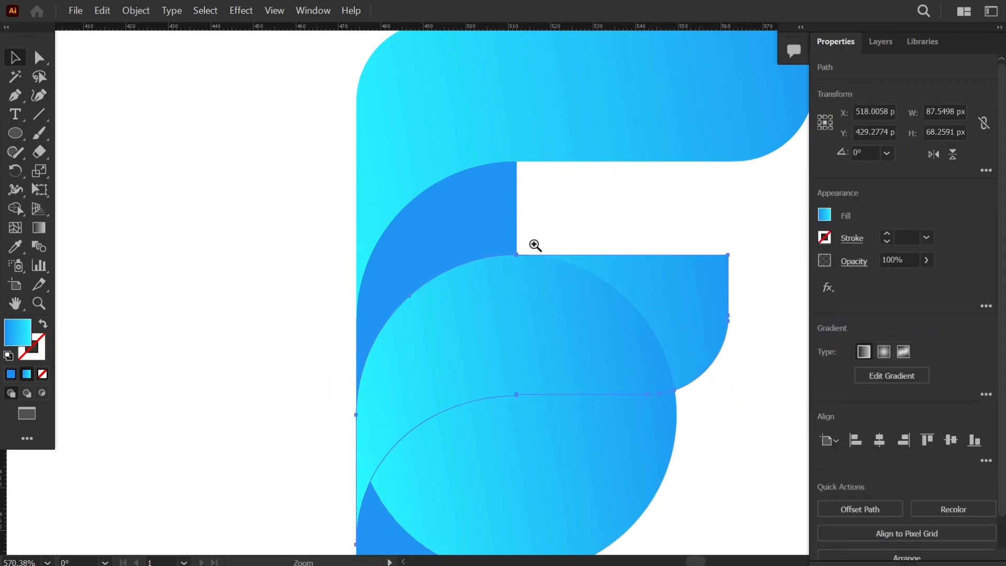
left_click_drag(507, 243, 851, 375)
left_click_drag(609, 399, 575, 486)
left_click_drag(729, 448, 494, 406)
key("ctrl+space")
left_click_drag(454, 363, 808, 504)
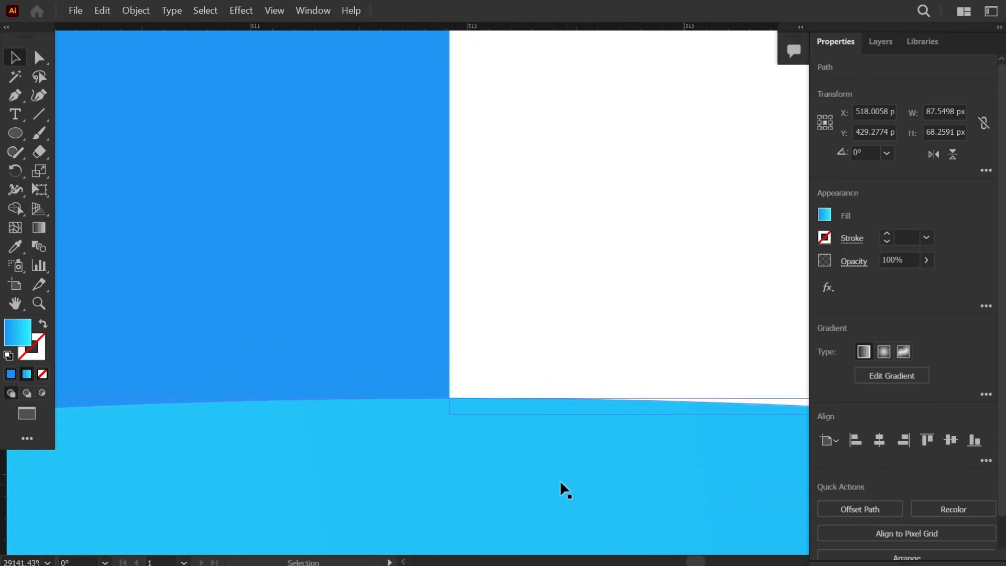
left_click(516, 462)
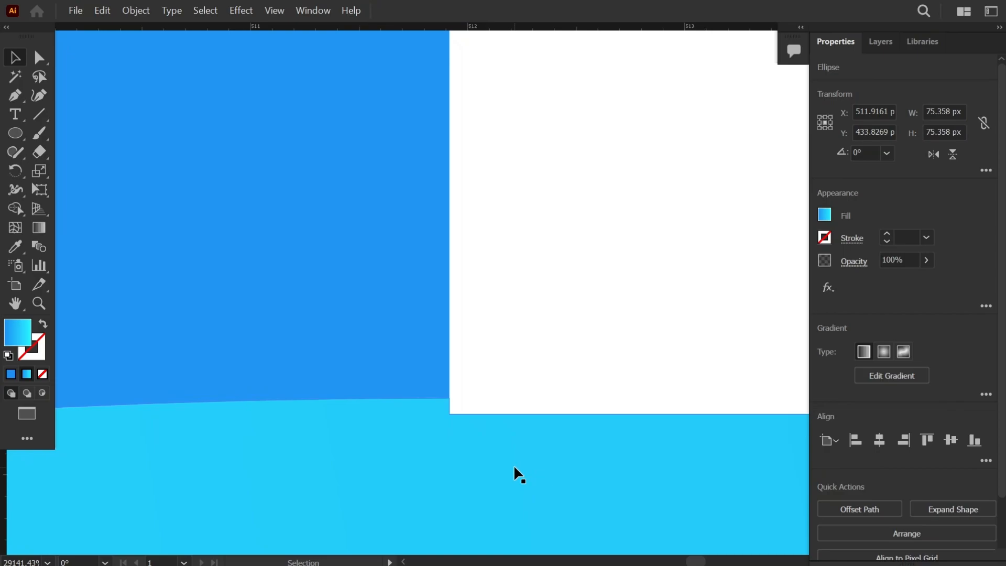
left_click_drag(514, 467, 514, 482)
left_click_drag(443, 427, 723, 511)
left_click(525, 356)
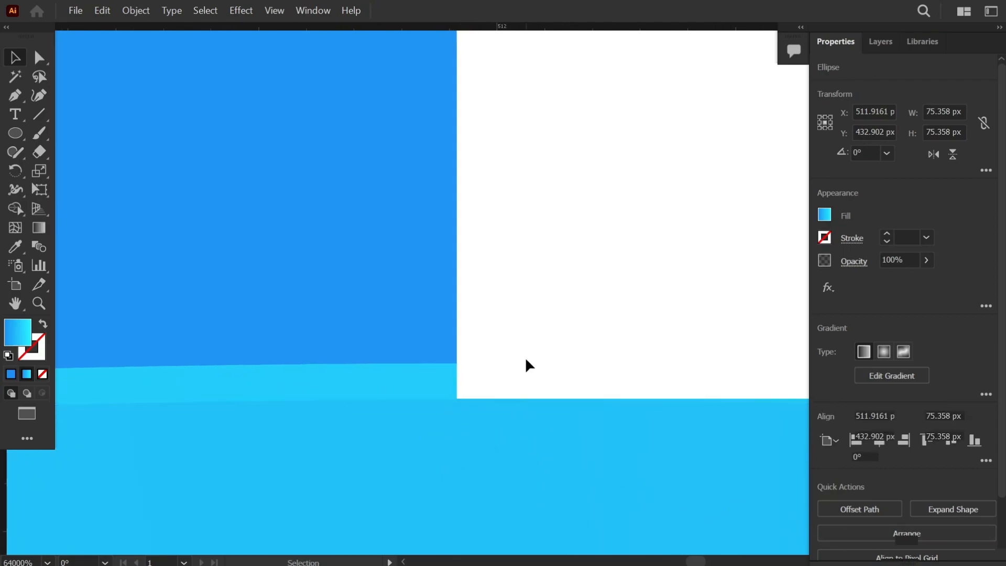
left_click_drag(640, 421, 230, 425)
left_click_drag(485, 496, 540, 333)
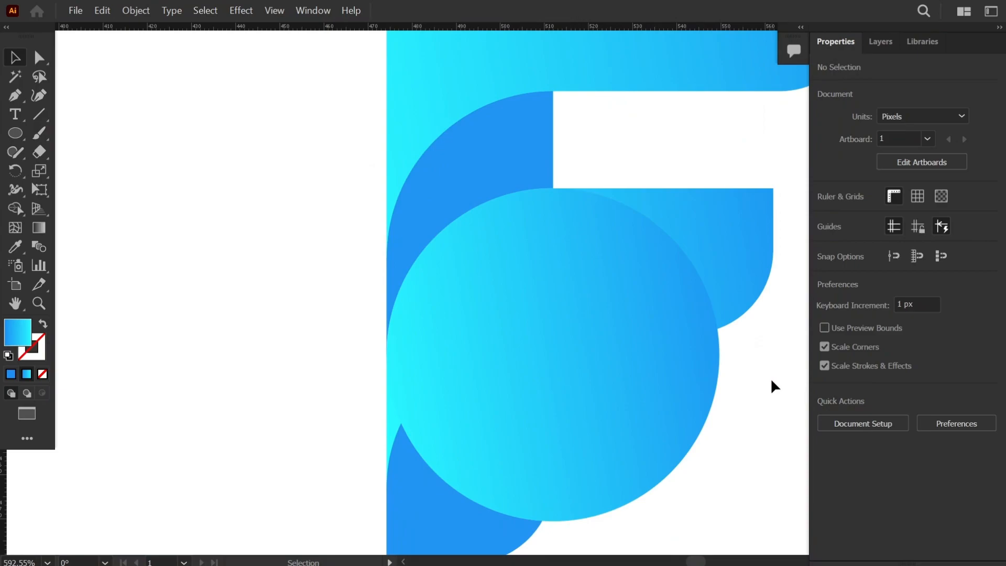
Select the circle, middle arm and blue shape, and merge the sliver above the circle into the upper section with the Shape Builder
left_click_drag(463, 288, 489, 268)
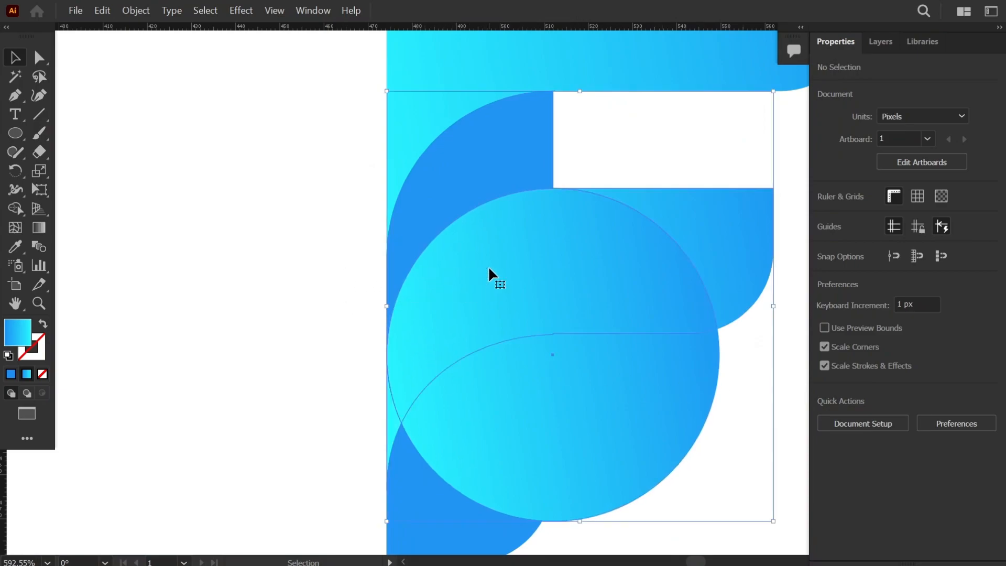
scroll(543, 209, "up", 5)
left_click_drag(591, 189, 544, 305)
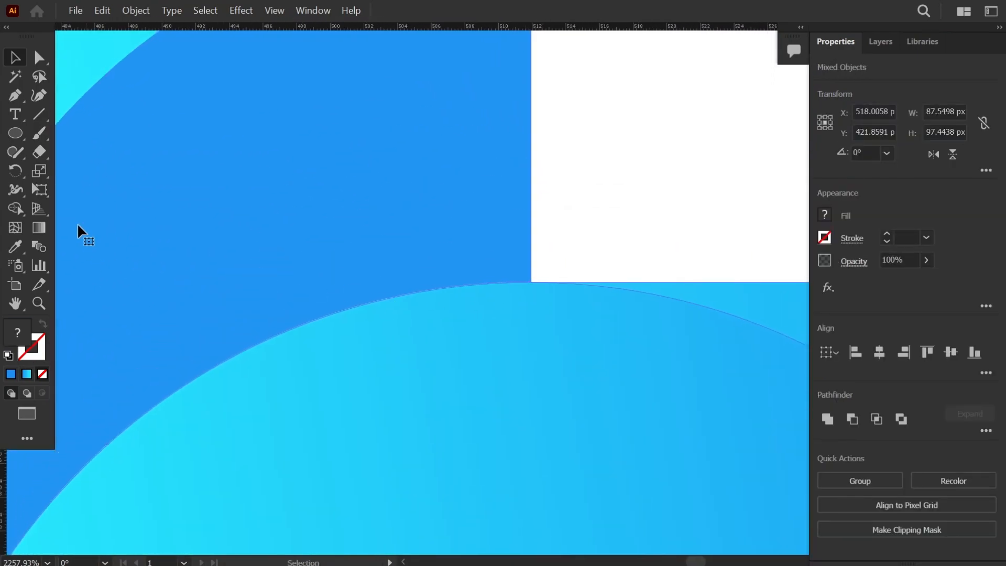
left_click(16, 209)
scroll(779, 339, "up", 8)
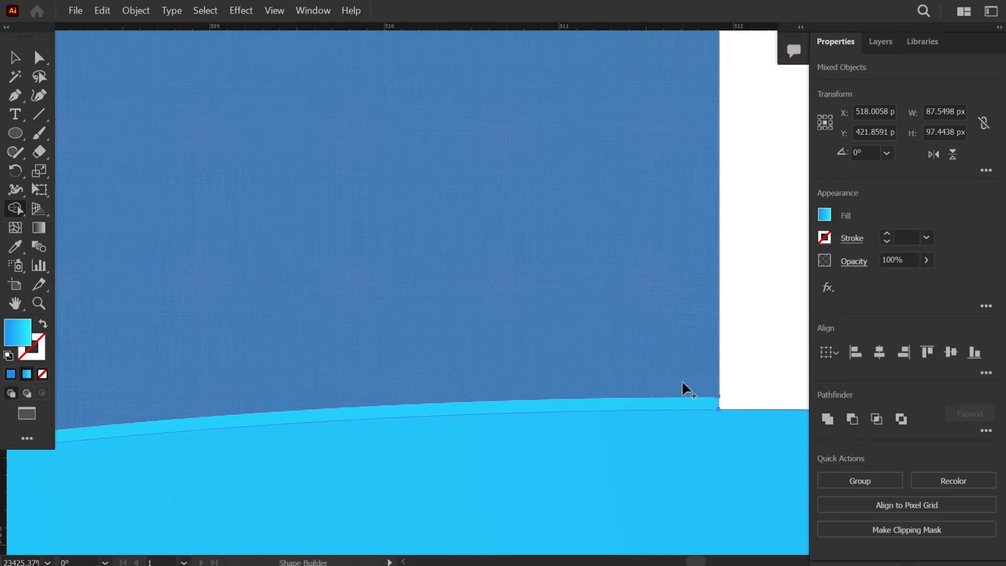
left_click_drag(683, 382, 683, 402)
Delete the helper circle lying over the middle arm
scroll(682, 403, "down", 4)
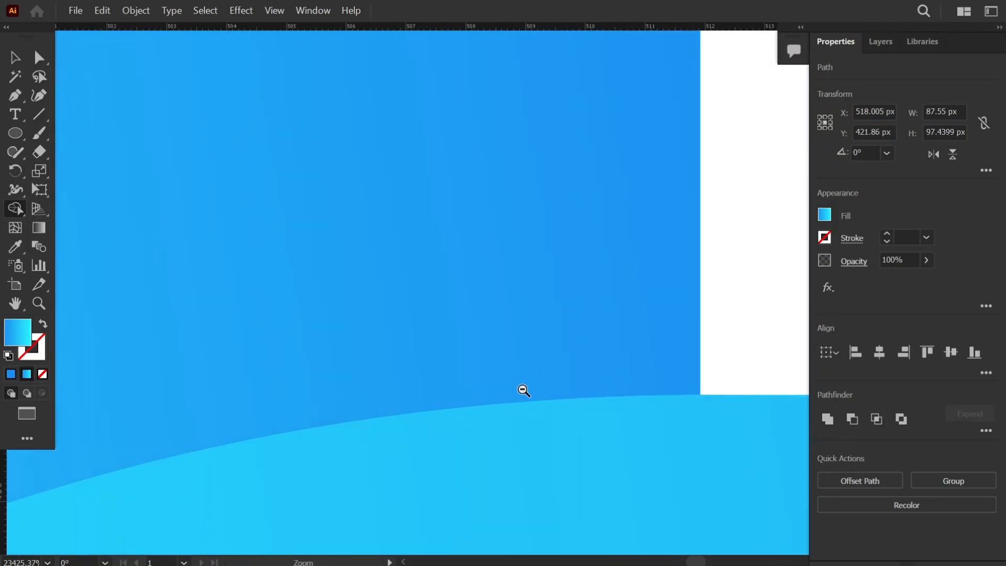
left_click_drag(314, 500, 708, 362)
scroll(707, 360, "down", 6)
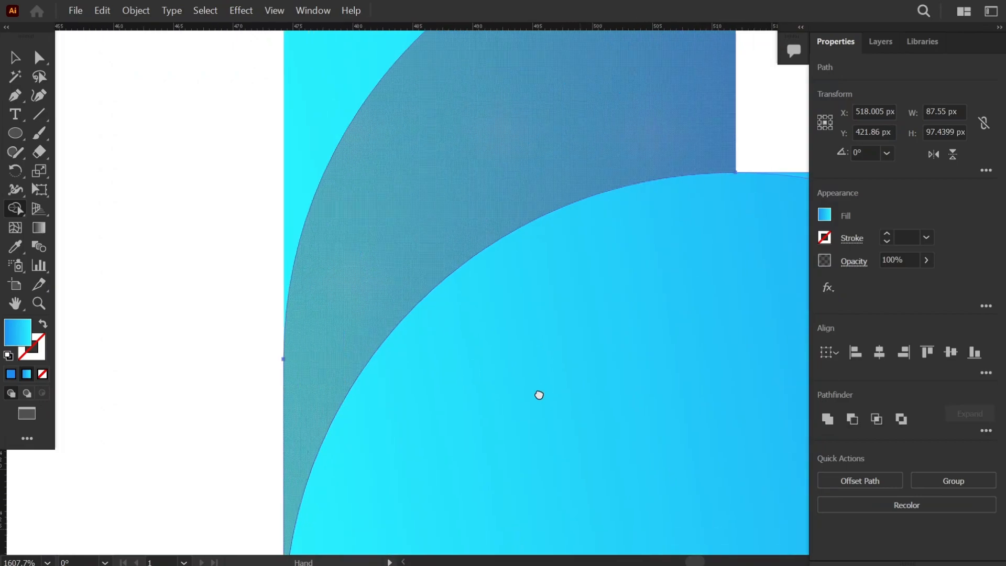
scroll(539, 395, "down", 4)
left_click(13, 59)
left_click(94, 131)
left_click(593, 386)
key("Delete")
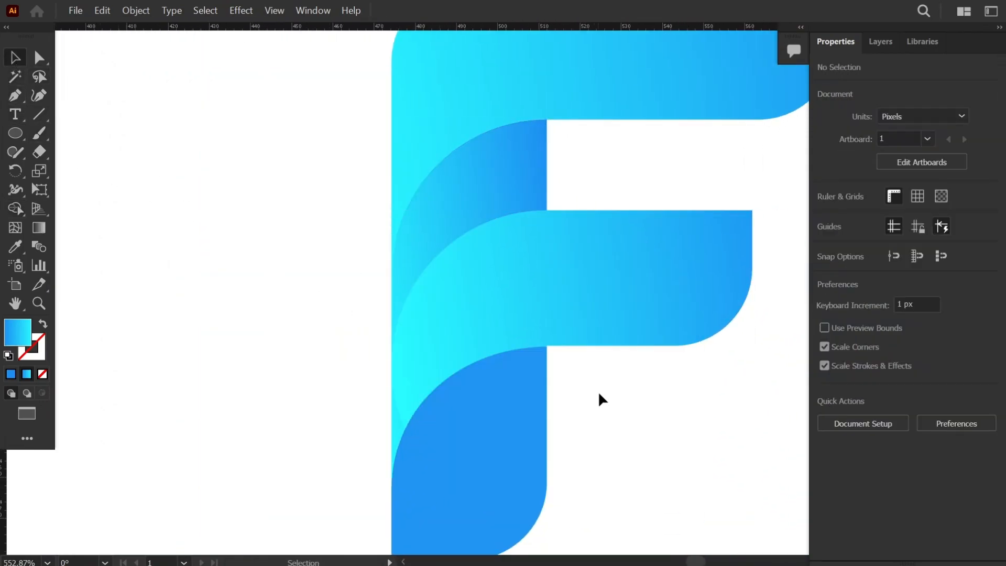
Select the circle and middle arm pieces and merge their overlap into one arm shape with the Shape Builder
scroll(596, 389, "up", 12)
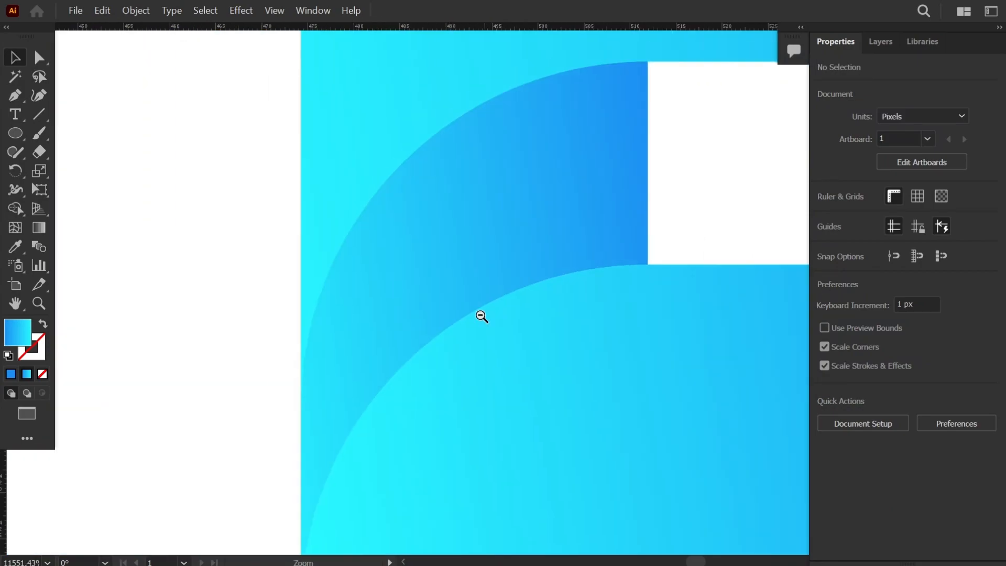
scroll(481, 316, "down", 8)
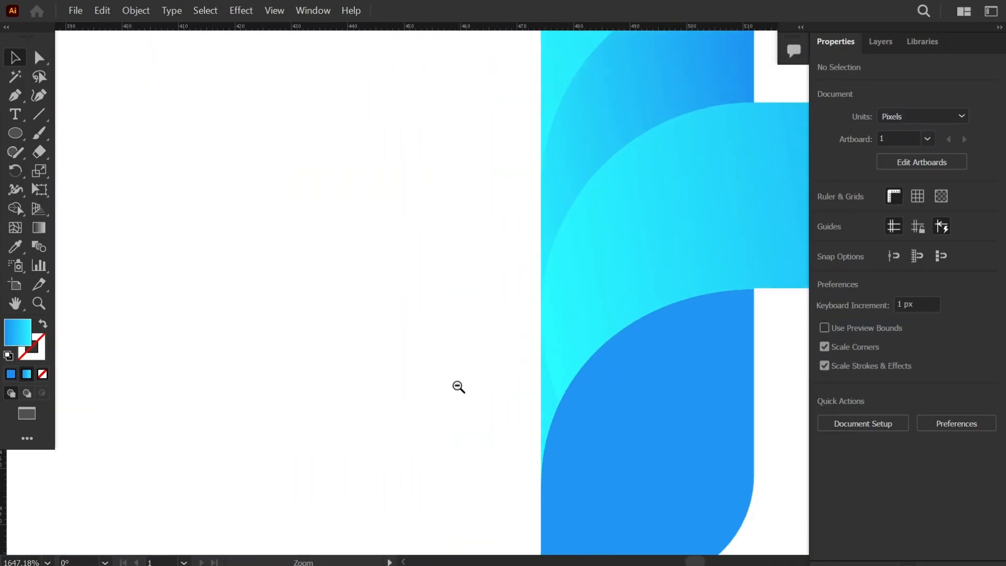
scroll(459, 386, "down", 3)
left_click(483, 361)
left_click(441, 474, "shift")
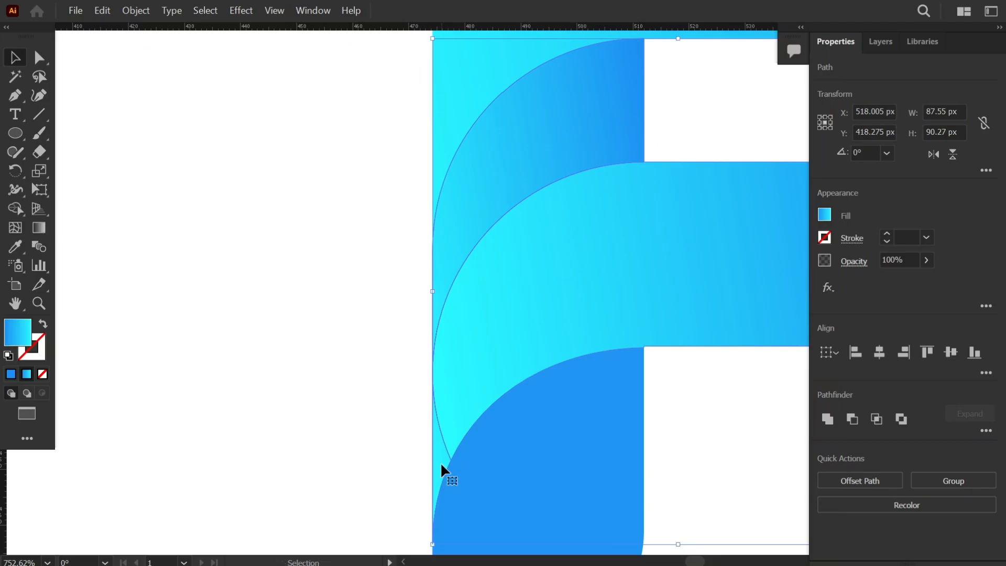
left_click(16, 210)
scroll(471, 404, "down", 2)
left_click(485, 466)
scroll(691, 302, "down", 5)
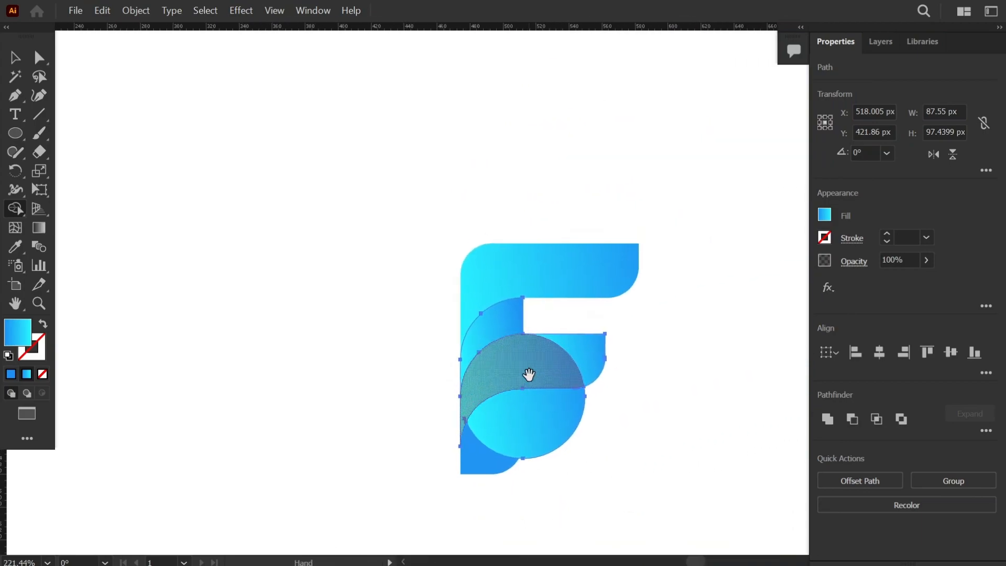
Deselect the artwork and delete the leftover lower part of the circle
left_click(14, 55)
left_click(265, 313)
left_click(536, 429)
key("Delete")
Examine the rebuilt curves and seams of the F up close and from a distance
scroll(549, 398, "up", 8)
left_click_drag(494, 394, 499, 393)
left_click_drag(496, 313, 671, 325)
left_click_drag(671, 376, 602, 345)
left_click_drag(726, 358, 376, 360)
left_click_drag(576, 409, 346, 323)
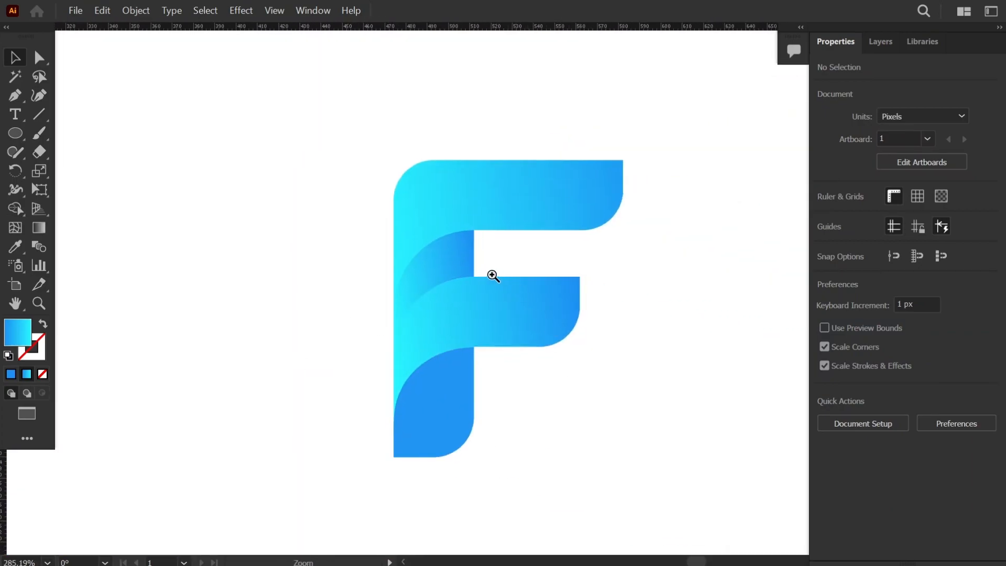
left_click_drag(423, 268, 768, 274)
left_click_drag(788, 337, 327, 344)
left_click_drag(443, 346, 620, 387)
left_click_drag(316, 492, 696, 376)
left_click_drag(695, 376, 452, 387)
left_click_drag(357, 545, 817, 196)
left_click_drag(500, 440, 628, 251)
left_click_drag(602, 319, 431, 327)
left_click_drag(447, 328, 339, 368)
left_click_drag(464, 370, 382, 384)
left_click_drag(572, 380, 451, 379)
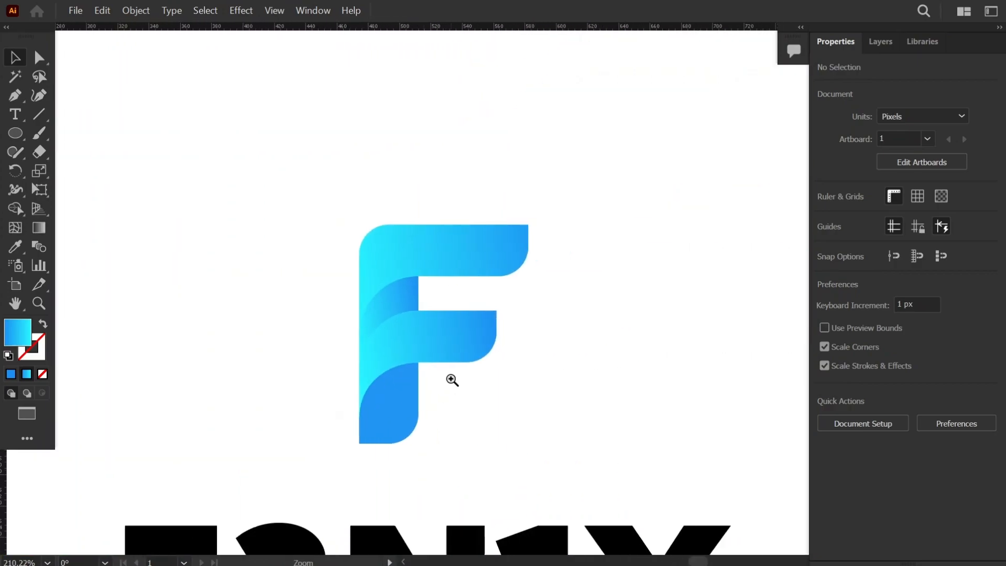
key("ctrl+0")
Match the upper shaded section's fill to the stem's solid blue lower section with the Eyedropper
key("v")
left_click(433, 382)
scroll(432, 398, "up", 3)
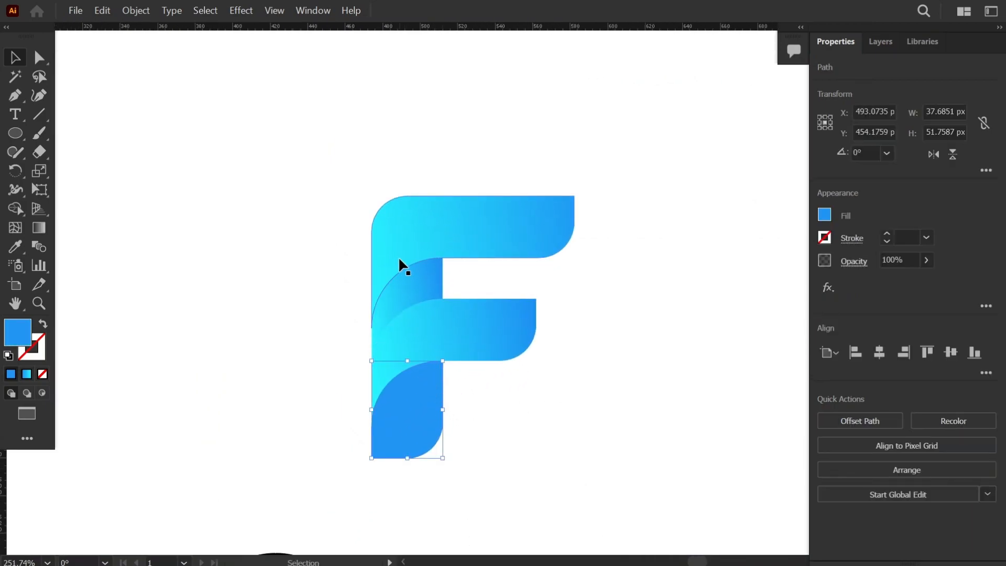
left_click(417, 283, "shift")
left_click(458, 433)
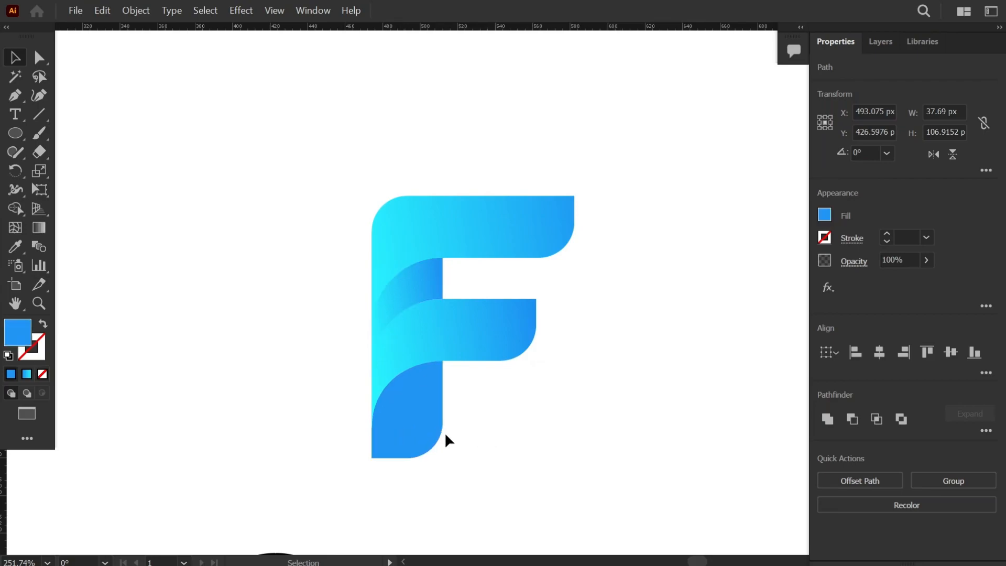
left_click(399, 297)
key("i")
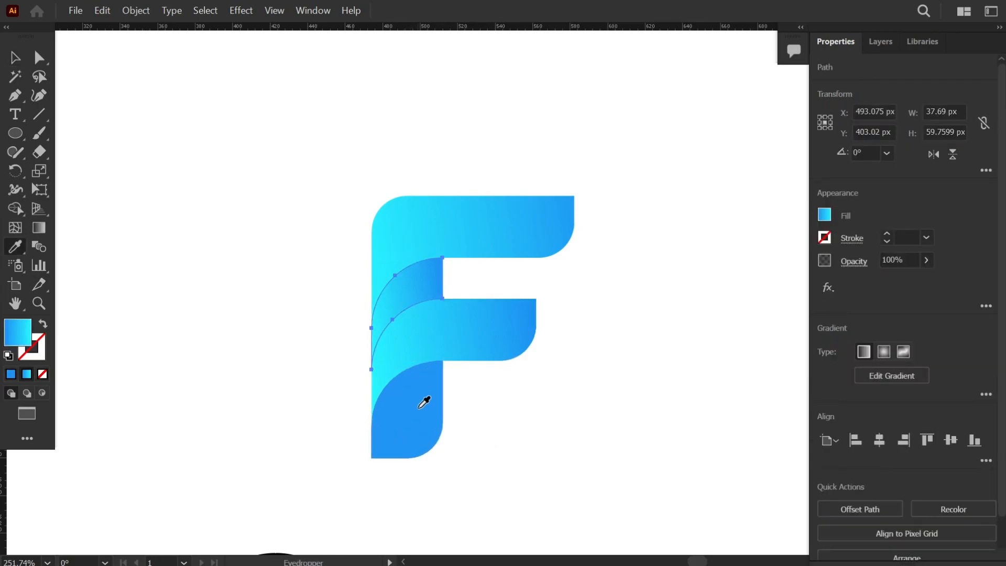
left_click(420, 405)
key("v")
left_click(516, 405)
left_click_drag(585, 416, 310, 325)
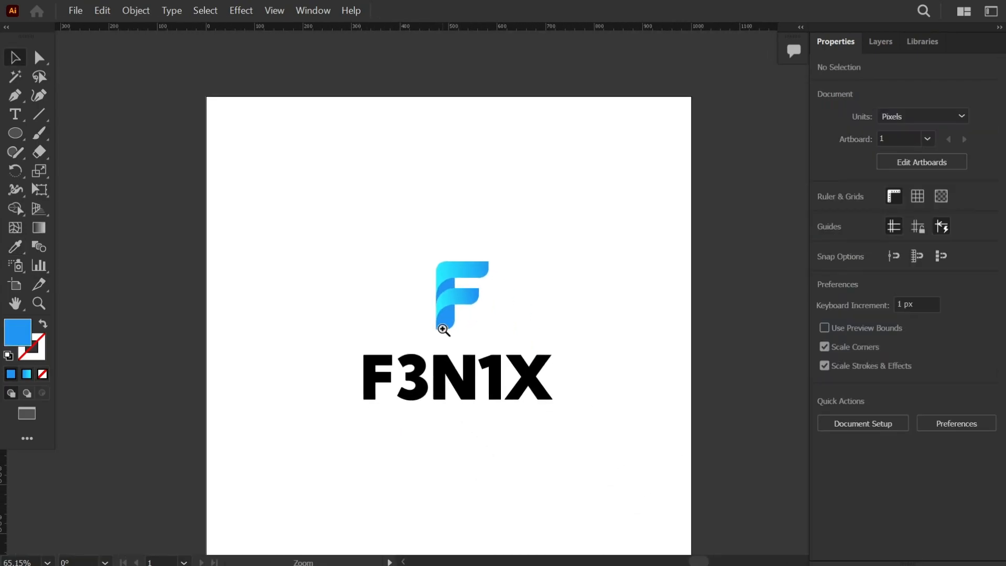
Select the F3N1X wordmark and try it in the Raleway Thin font
left_click_drag(444, 327, 536, 352)
left_click(556, 414)
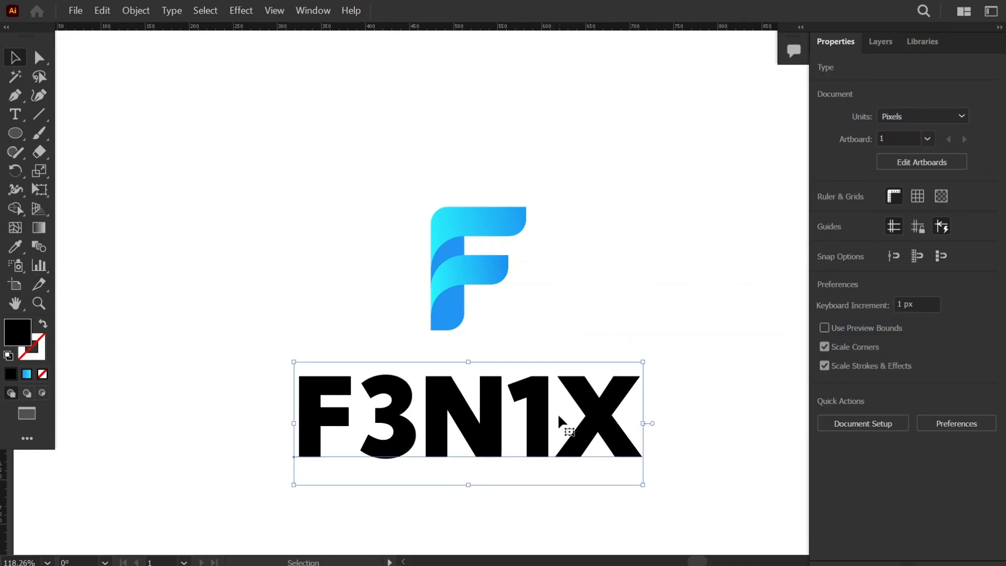
left_click(964, 377)
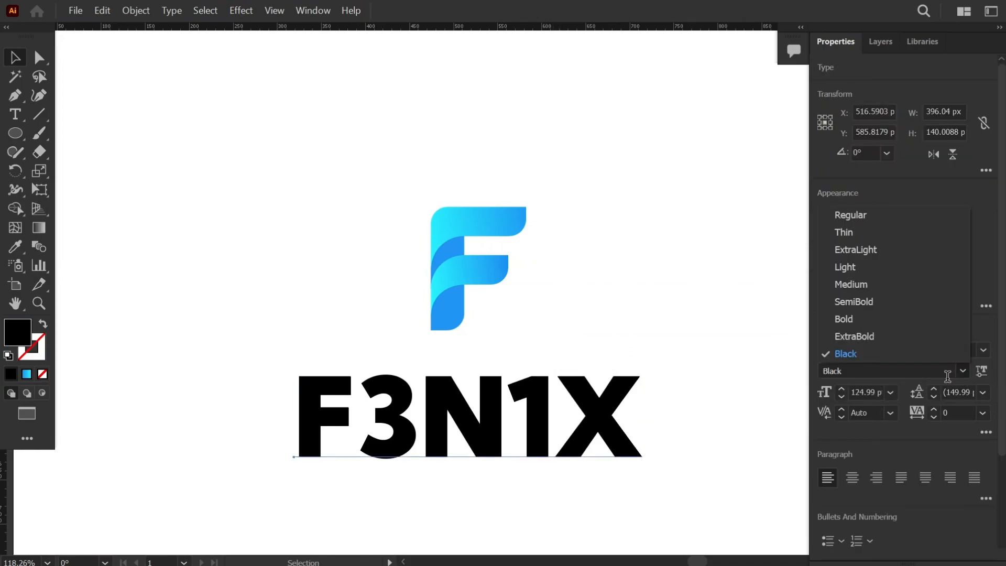
left_click(900, 368)
left_click(976, 352)
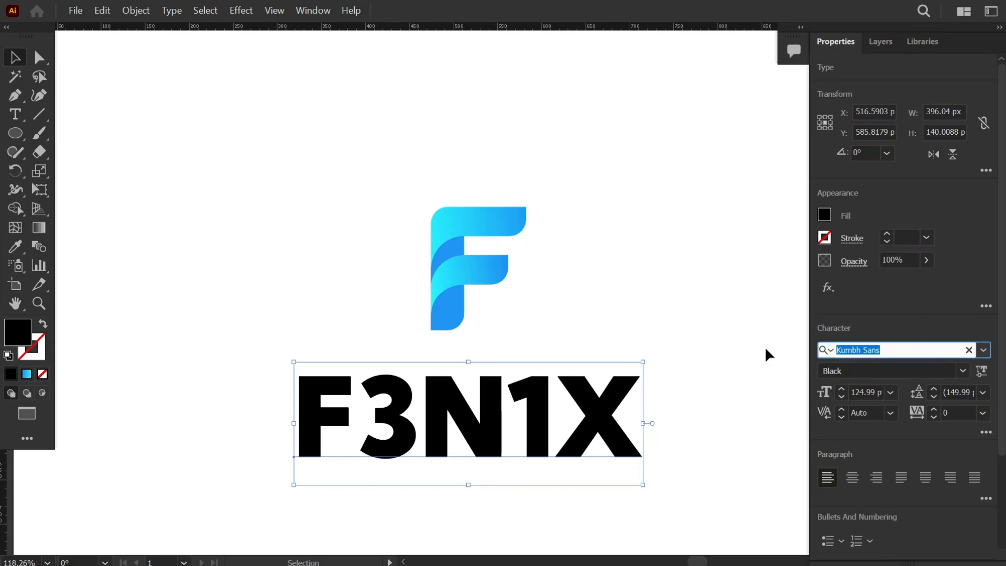
type("rale")
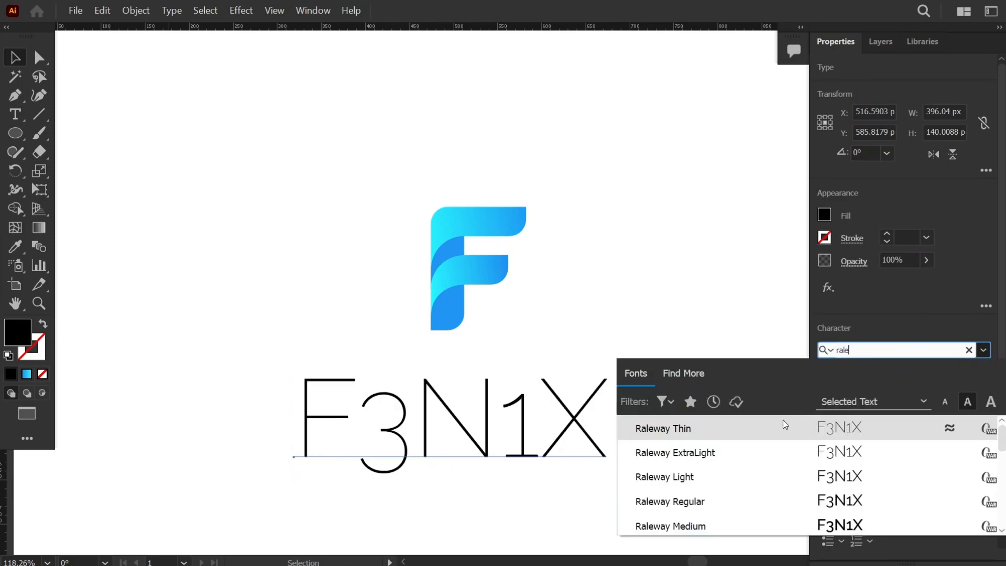
left_click(778, 433)
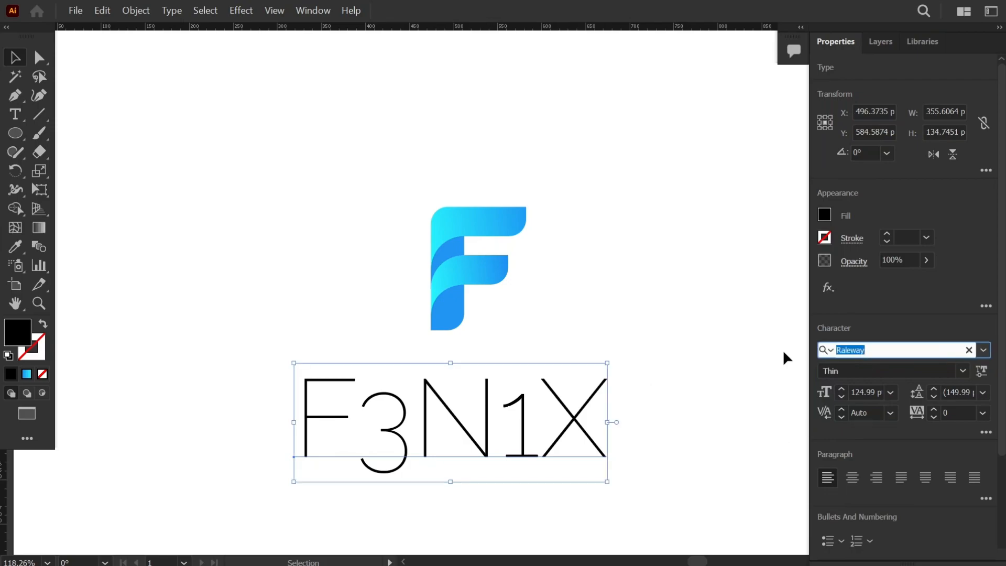
Try a bolder Poppins weight on the F3N1X wordmark
type("popp")
scroll(776, 487, "down", 3)
scroll(763, 445, "up", 1)
left_click(752, 446)
left_click(536, 461)
left_click(535, 461)
scroll(529, 435, "up", 3)
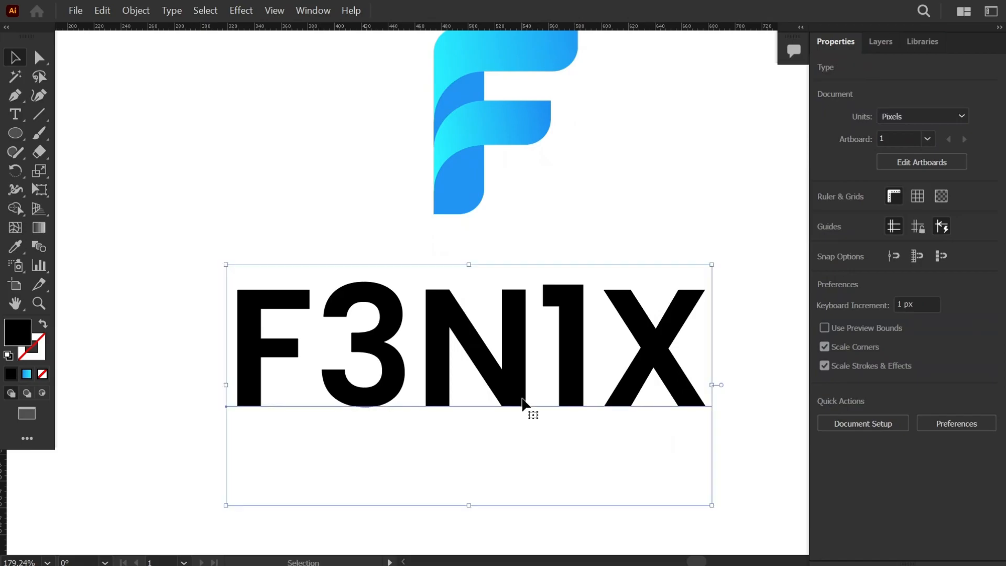
Browse the available fonts for alternatives and try the wordmark in Gill Sans MT Bold
left_click(890, 350)
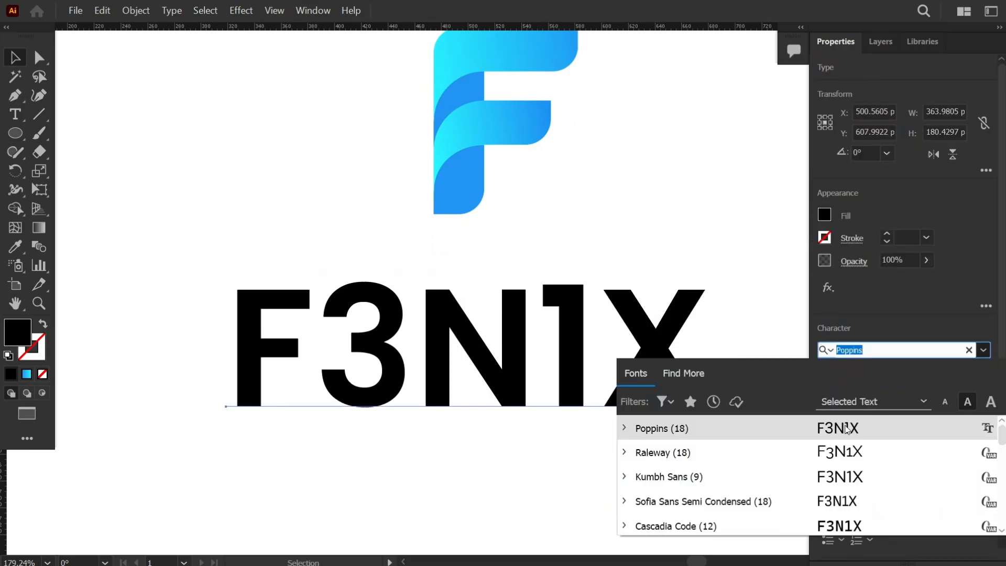
scroll(797, 451, "down", 5)
scroll(787, 475, "down", 12)
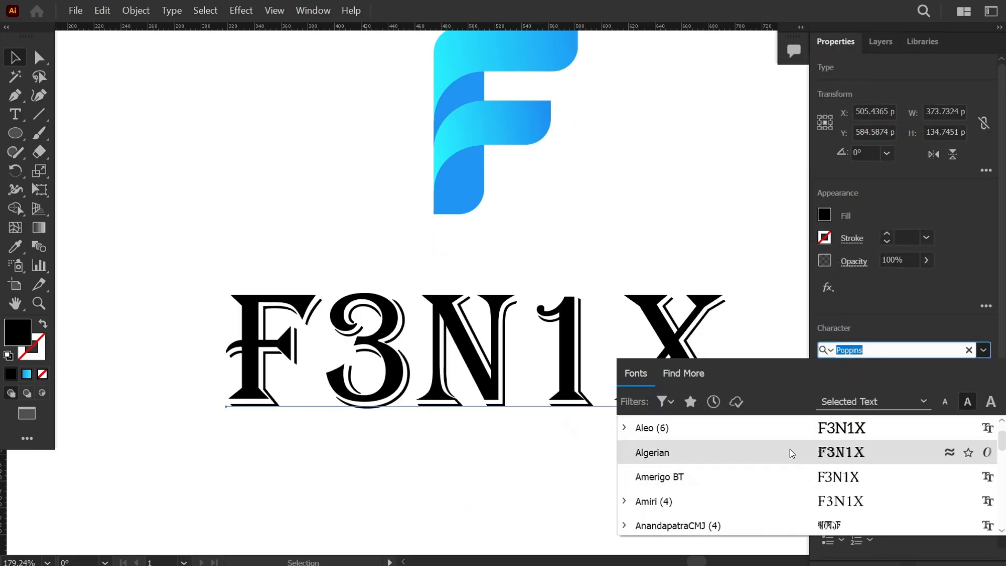
scroll(767, 516, "down", 10)
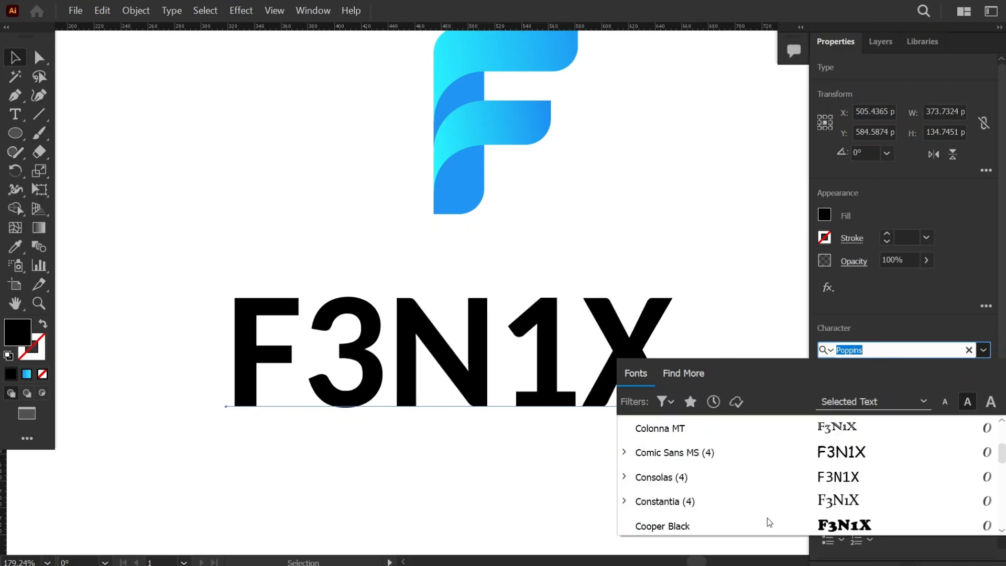
scroll(749, 499, "down", 5)
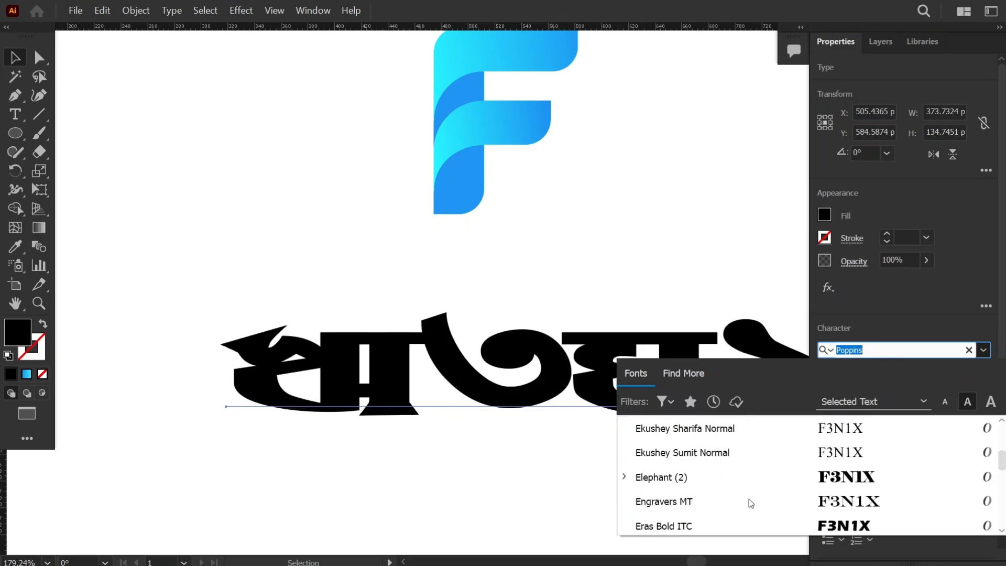
left_click(638, 477)
scroll(672, 513, "down", 6)
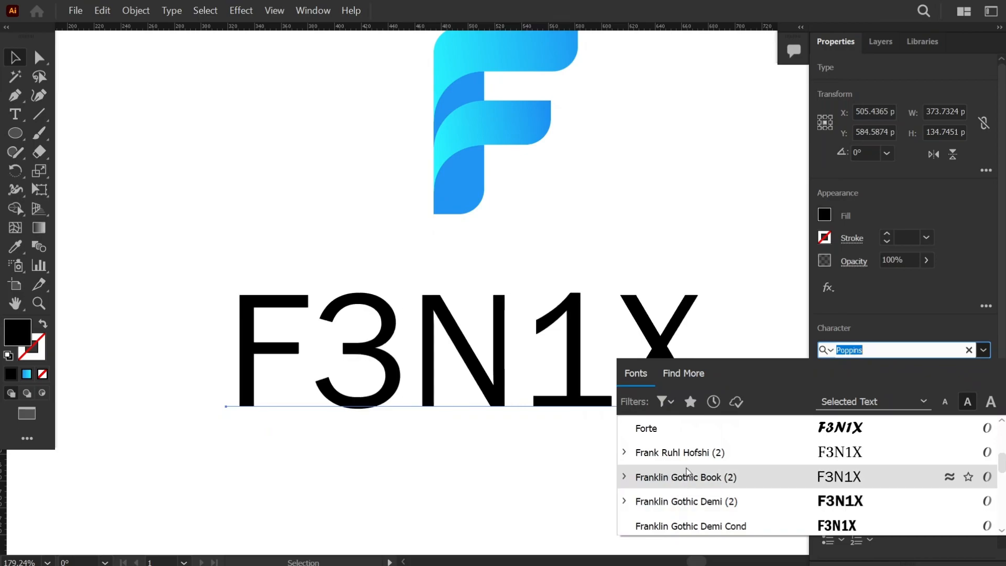
scroll(690, 508, "down", 2)
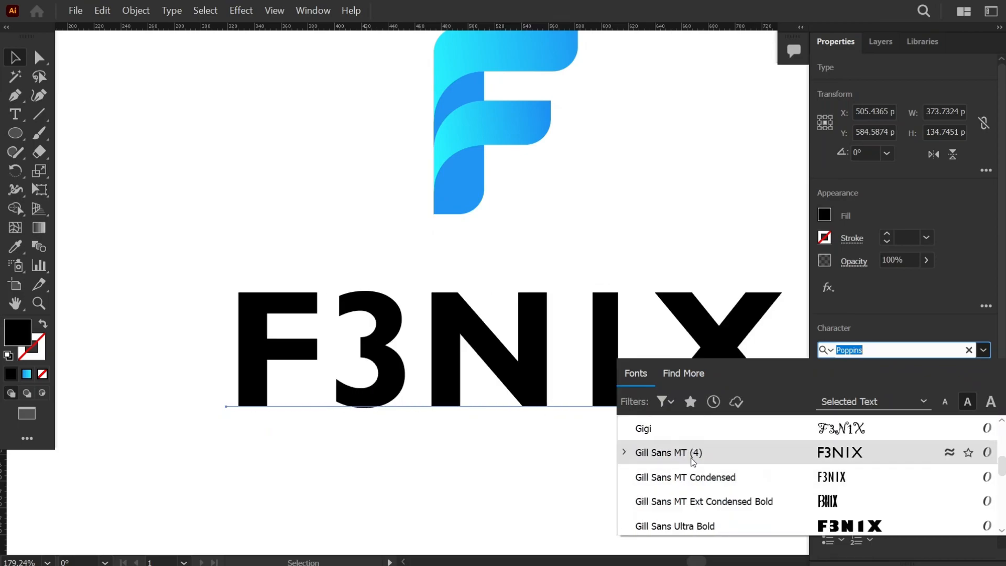
scroll(597, 468, "down", 3)
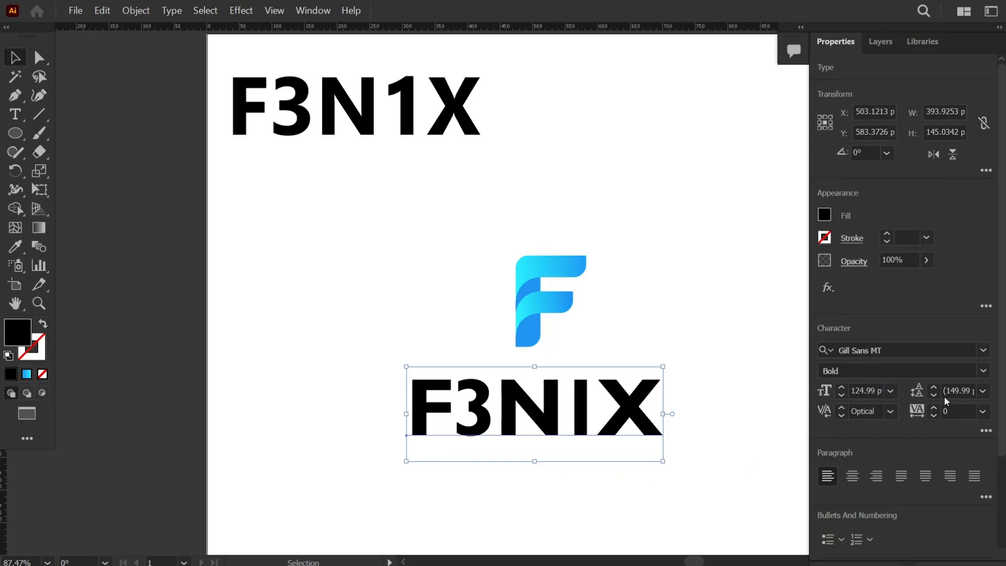
Set the wordmark's font to Poppins Bold and place a spare copy of it near the artboard's upper right corner
left_click(972, 350)
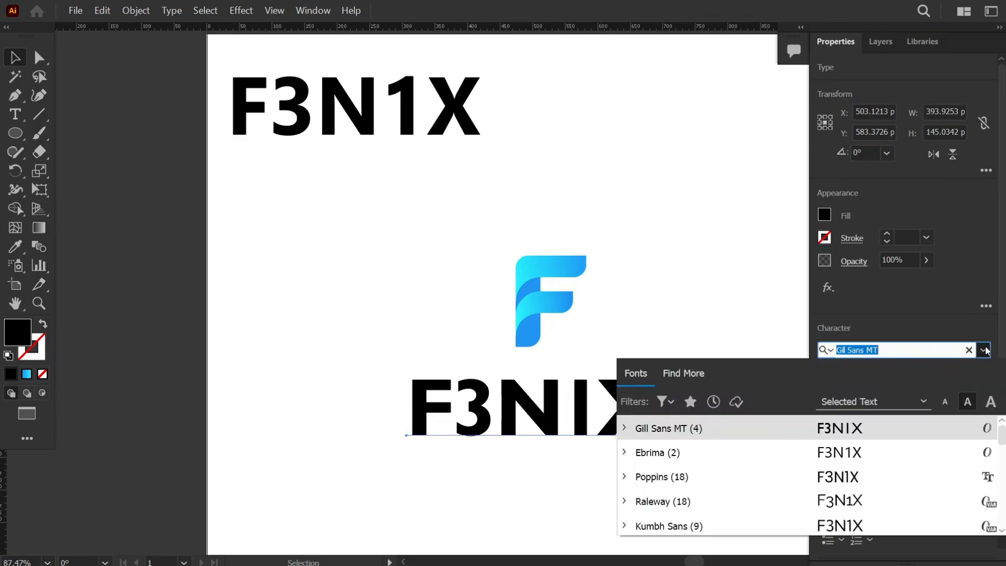
left_click(817, 477)
scroll(563, 398, "up", 3)
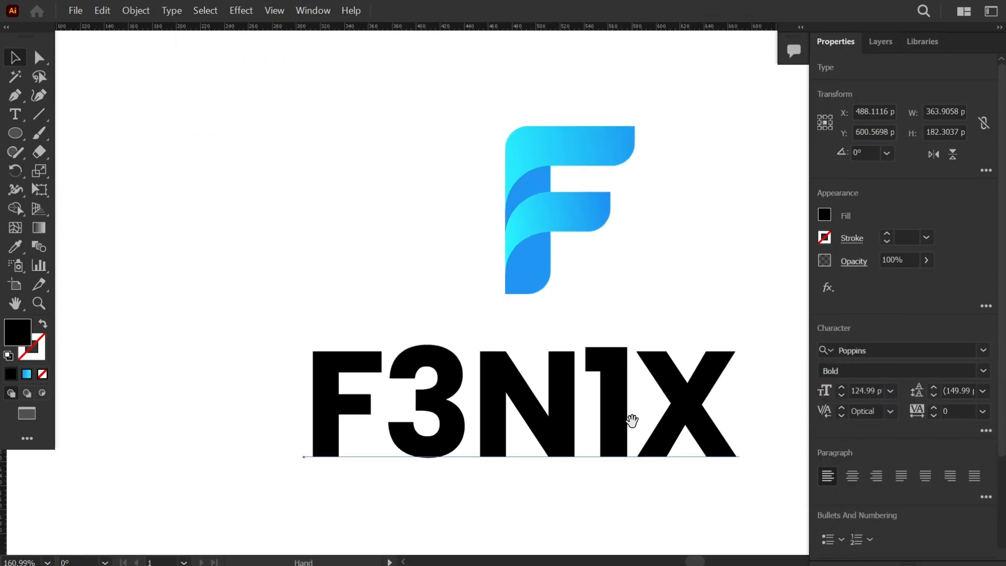
scroll(603, 429, "down", 5)
left_click_drag(629, 434, 731, 211)
Convert the F3N1X wordmark below the F mark to outlines and ungroup its letters
scroll(770, 442, "up", 5)
left_click(595, 445)
right_click(589, 439)
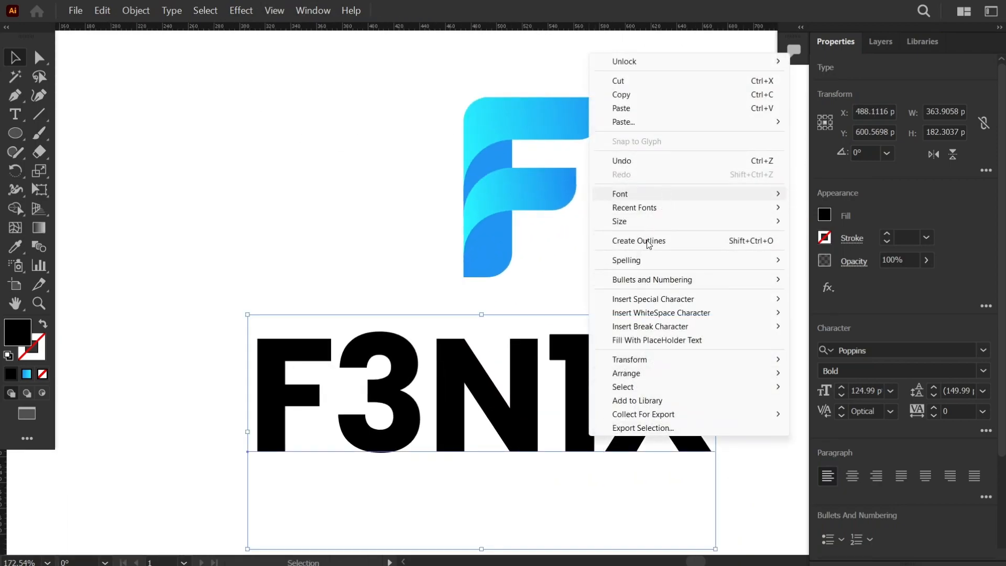
left_click(676, 242)
left_click(675, 276)
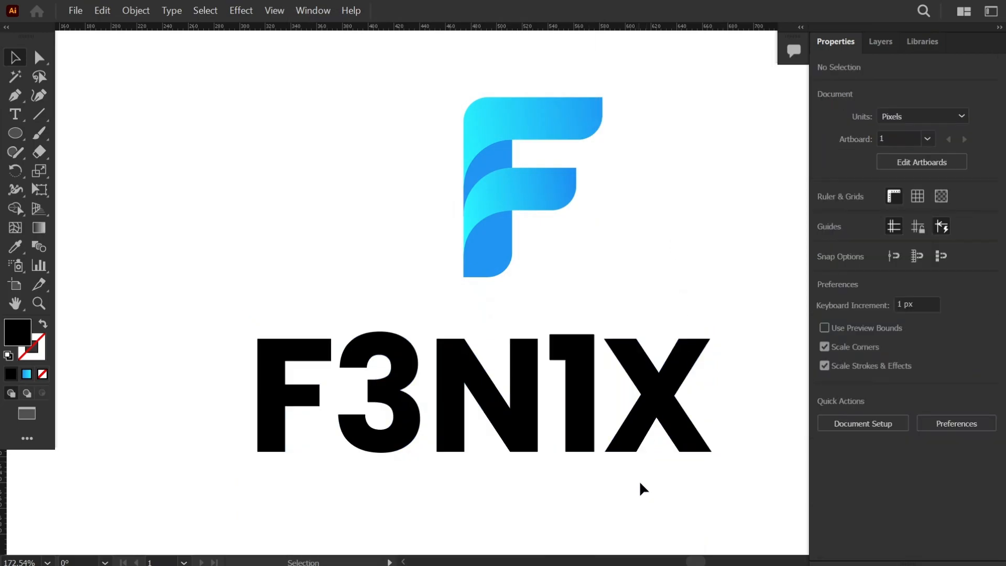
scroll(674, 433, "up", 2)
left_click(570, 368)
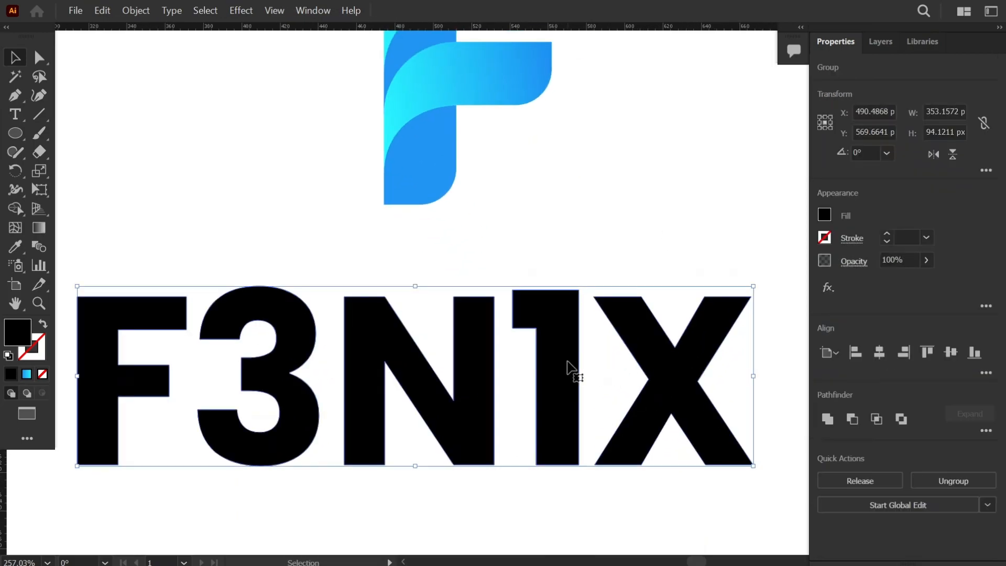
left_click(954, 481)
left_click(649, 484)
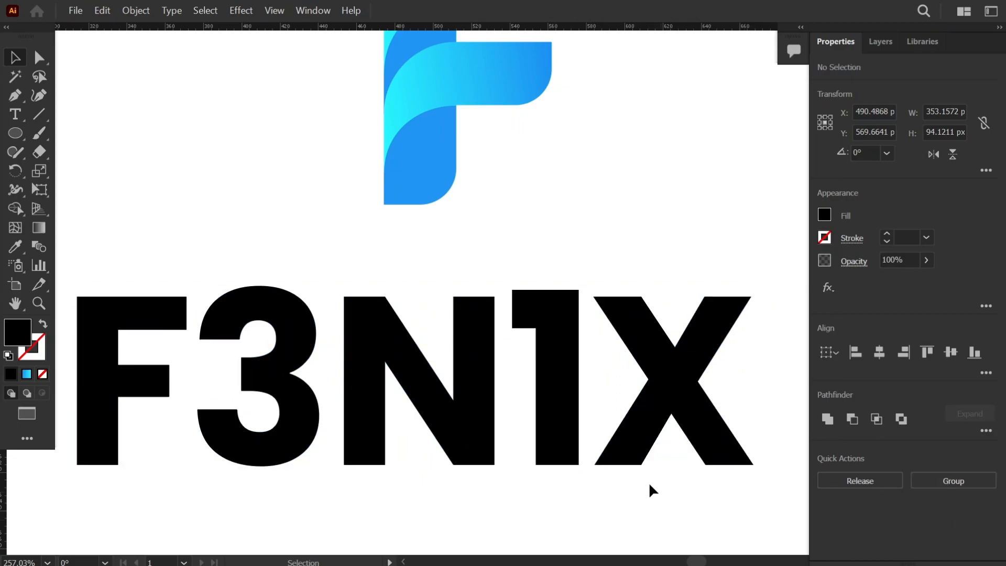
Lower the top edge of the 1 by 3 px with Direct Selection to roughly match the N's height
scroll(654, 375, "up", 6)
left_click(629, 303)
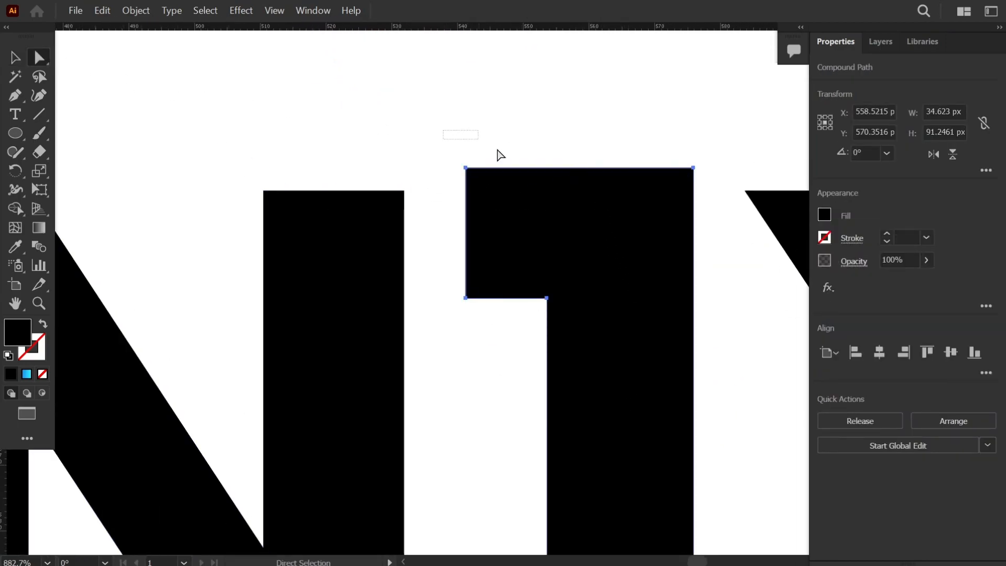
key("Down")
key("Down")
key("Down")
key("Down")
key("Down")
key("Down")
key("Up")
key("Up")
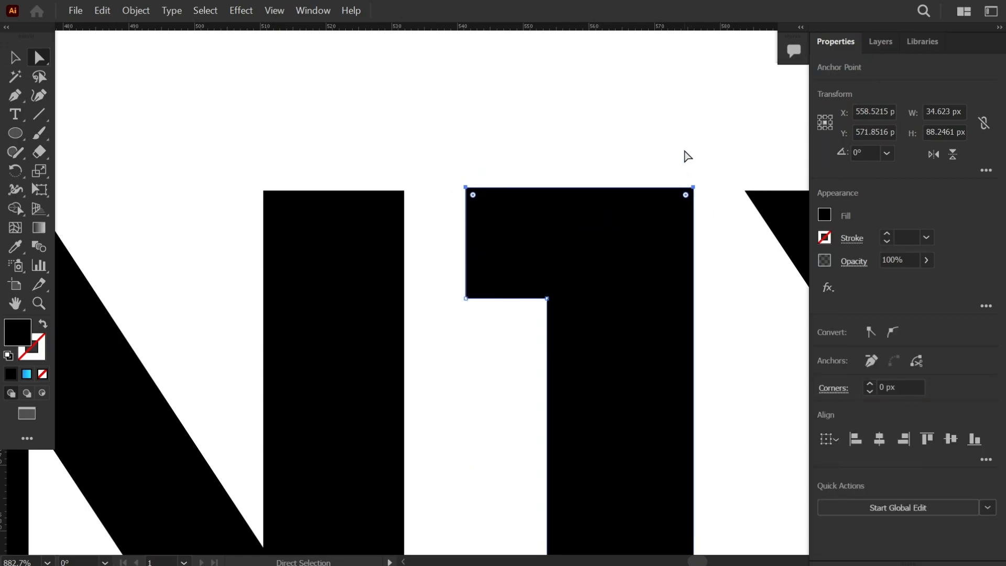
left_click(684, 157)
scroll(647, 260, "down", 6)
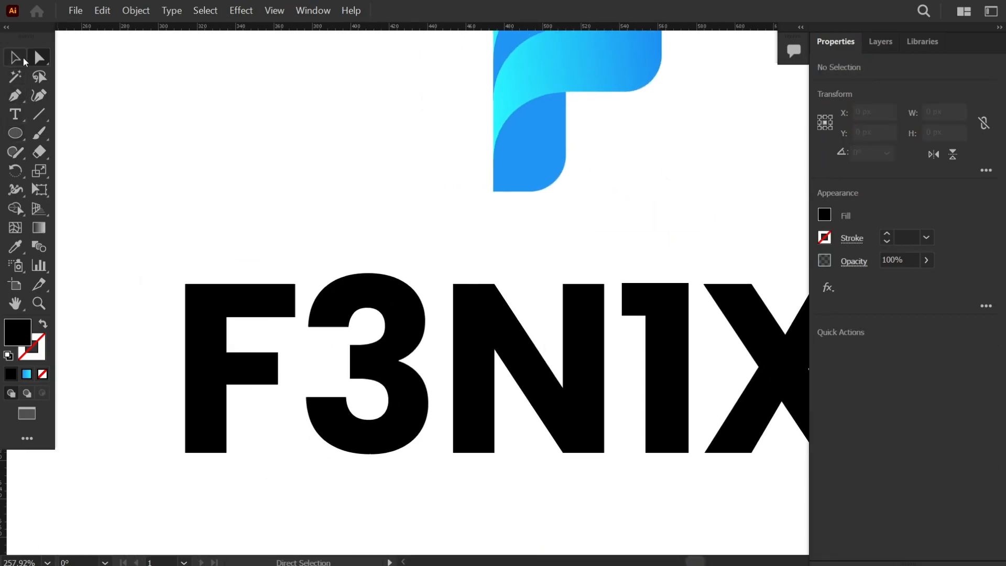
Reduce the height of the 3 to about 89 px to match its neighbours, and nudge it right toward the N
left_click(20, 59)
left_click(406, 425)
scroll(368, 278, "up", 1)
left_click_drag(367, 274, 367, 280)
left_click(474, 266)
left_click_drag(474, 266, 563, 467)
left_click_drag(474, 435, 529, 441)
left_click(291, 413)
key("Right")
key("Right")
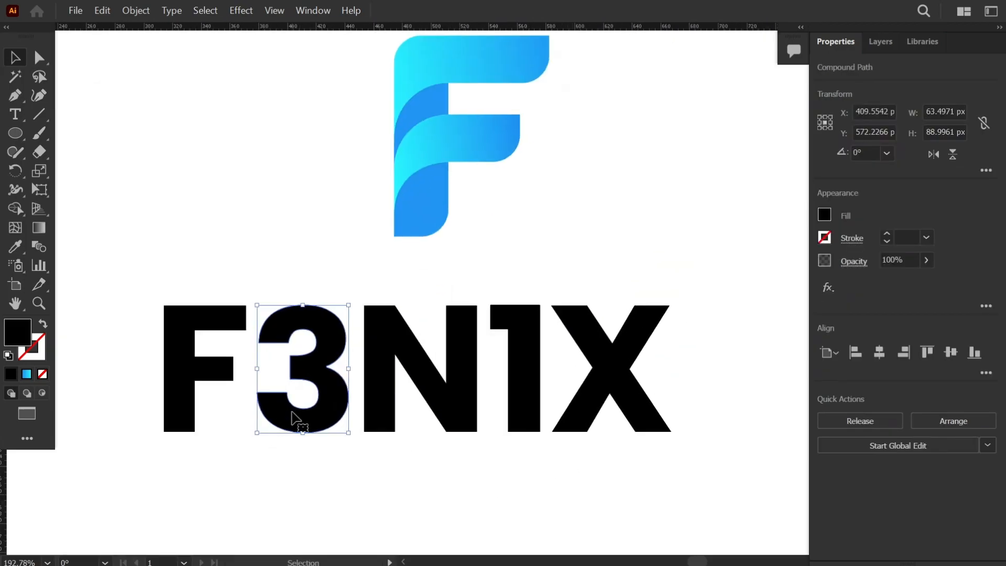
Nudge the wordmark's F slightly right toward the 3
left_click(300, 454)
left_click(181, 415)
key("Right")
left_click(268, 449)
left_click_drag(627, 460, 500, 476)
scroll(428, 444, "up", 5)
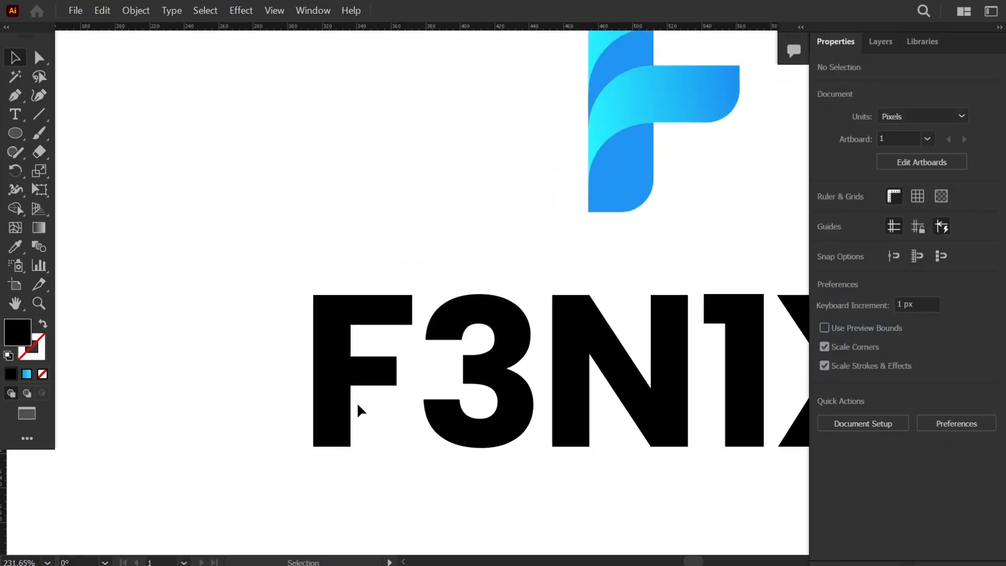
Try further adjustments to the wordmark's letters and undo them along with the last nudges of the F and the 3
left_click(373, 374)
left_click_drag(366, 295, 365, 294)
left_click(278, 281)
left_click_drag(493, 278, 356, 277)
left_click_drag(466, 319, 370, 398)
left_click_drag(440, 420, 510, 414)
left_click_drag(495, 398, 399, 485)
key("ctrl+z")
key("ctrl+z")
key("ctrl+z")
key("ctrl+z")
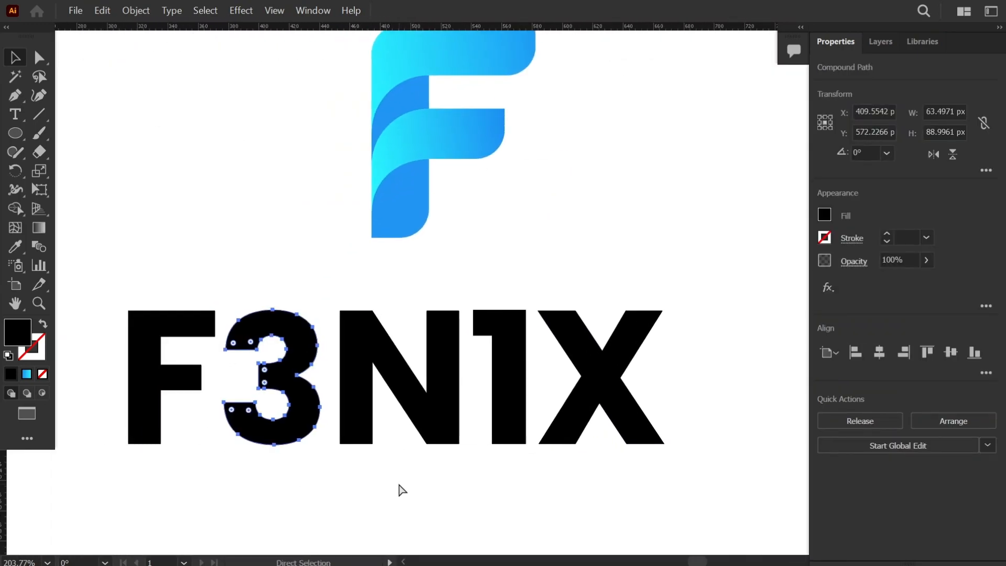
Raise the top of the 3 slightly above the tops of the neighbouring letters
left_click(398, 482)
scroll(287, 360, "up", 1)
left_click(275, 310)
left_click_drag(211, 291, 215, 296)
left_click(293, 268)
left_click_drag(421, 259, 343, 259)
left_click_drag(344, 301, 336, 430)
Nudge the 3 and the F to the right to even out the wordmark's letter spacing
left_click(349, 465)
key("Right")
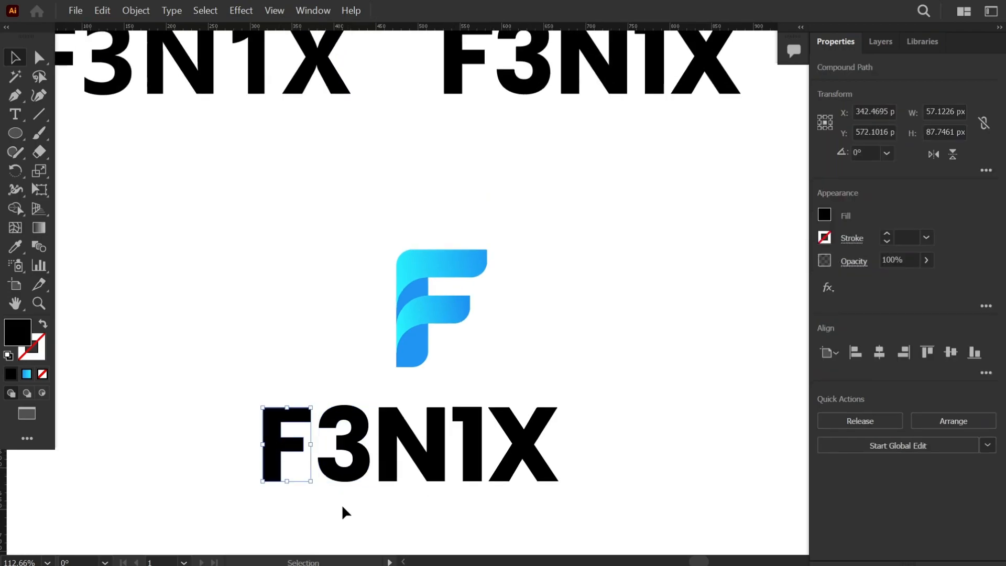
key("Right")
key("Right")
left_click(402, 482)
left_click_drag(401, 482, 393, 482)
Group the wordmark's letters and delete the two spare F3N1X copies at the top of the artboard
left_click_drag(625, 492, 313, 394)
key("ctrl+g")
left_click_drag(621, 330, 548, 330)
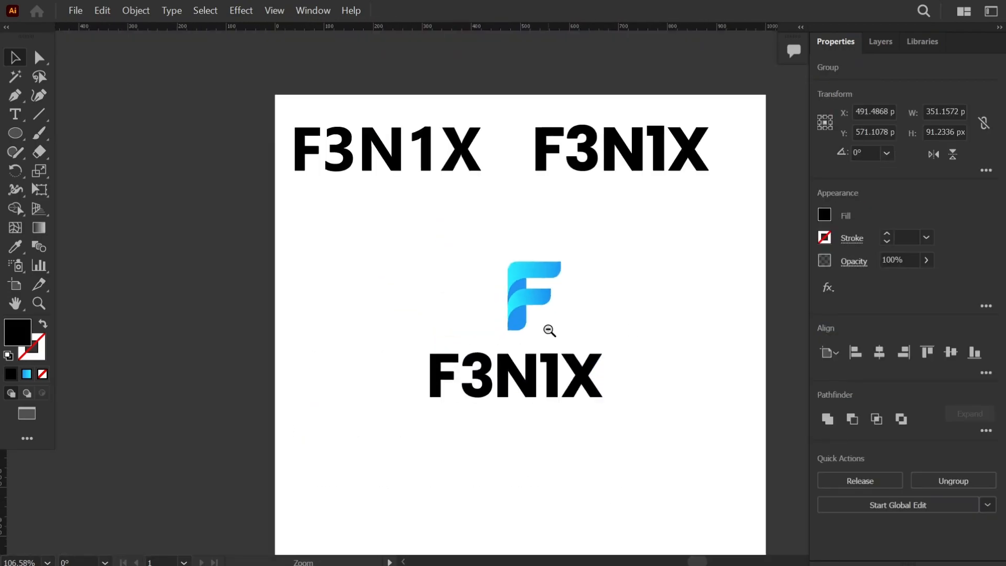
left_click(540, 215)
key("Delete")
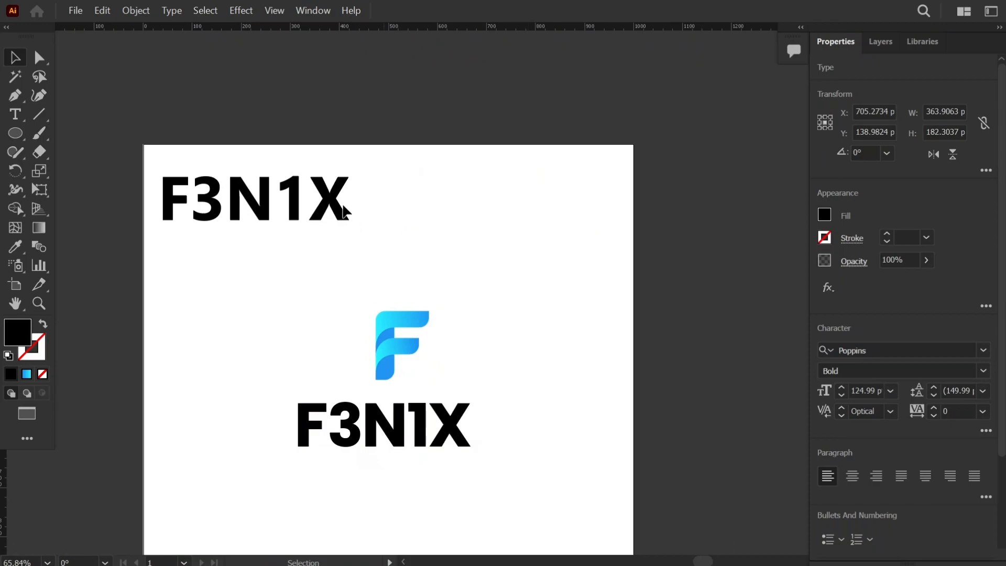
key("Delete")
left_click_drag(442, 439, 451, 449)
Sample the blue of the F mark's upper shaded section with the Eyedropper, and undo the last artwork move
scroll(459, 464, "up", 3)
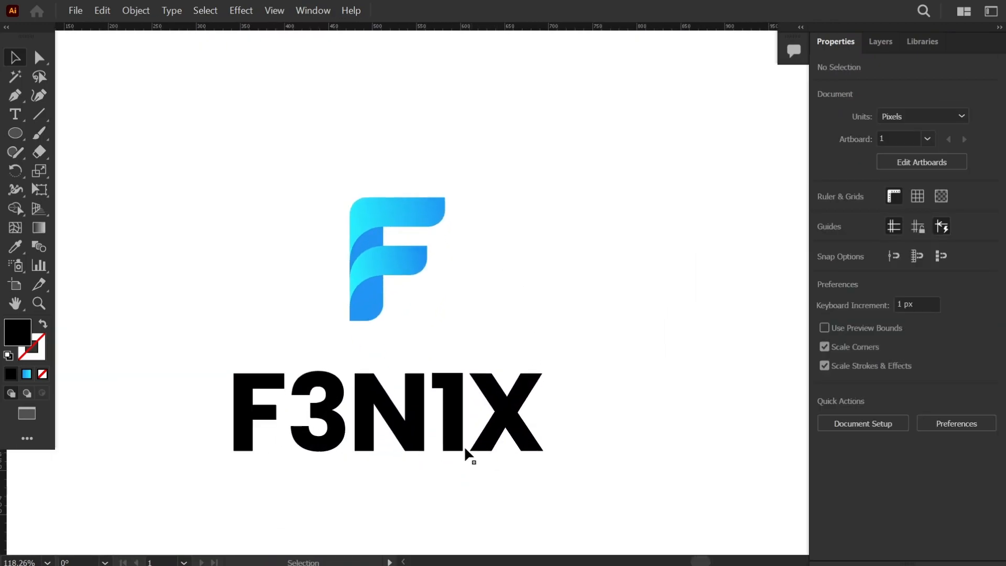
key("i")
left_click(376, 240)
left_click(15, 57)
left_click(139, 133)
key("ctrl+0")
left_click_drag(461, 398, 500, 398)
key("ctrl+z")
Select the F mark and the wordmark and move them together to the top of the artboard
left_click(524, 316)
left_click_drag(582, 335, 524, 335)
left_click_drag(534, 395, 404, 348)
left_click_drag(414, 314, 457, 314)
mouse_move(457, 418)
left_mouse_down()
mouse_move(454, 451)
mouse_move(461, 434)
left_mouse_up()
key("ctrl+a")
left_click_drag(439, 322, 435, 213)
Group the pieces of the F mark into one object
left_click(458, 270)
left_click(407, 144)
left_click(948, 480)
left_click(599, 393)
left_click_drag(406, 135, 401, 128)
left_click_drag(491, 229, 444, 229)
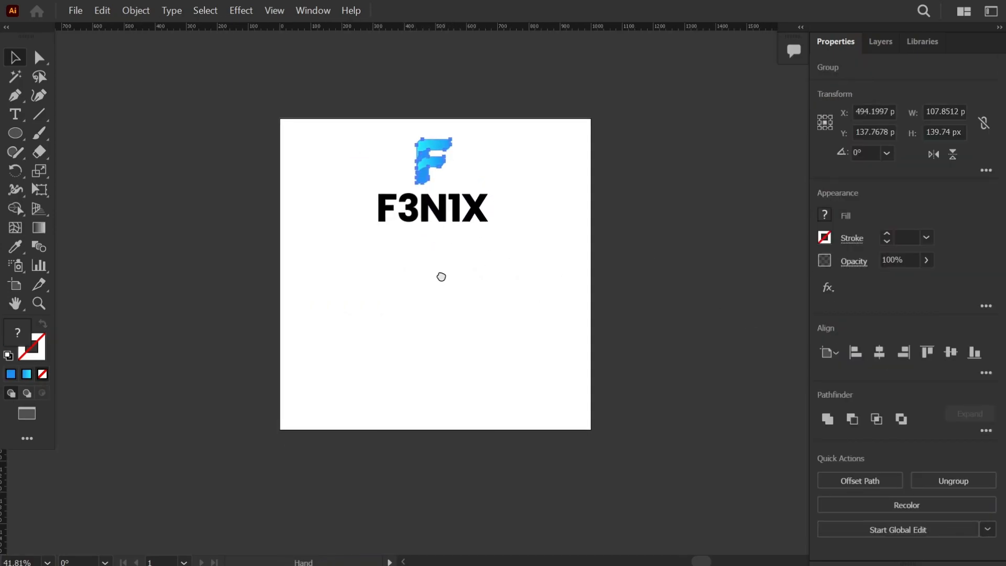
Extend the artboard downward to a height of about 1484 px
left_click_drag(443, 280, 430, 250)
left_click(303, 348)
left_click(18, 287)
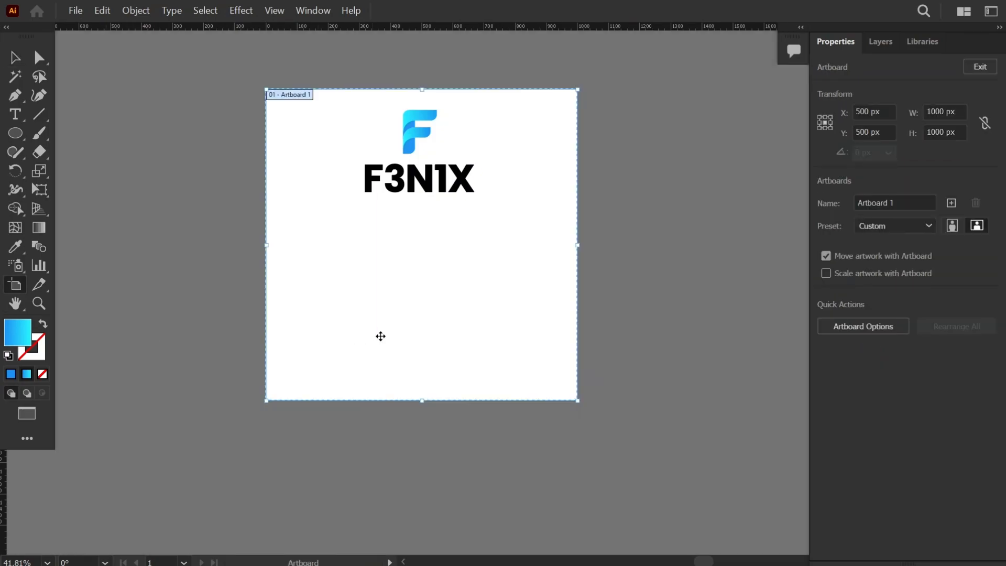
left_click_drag(426, 400, 427, 552)
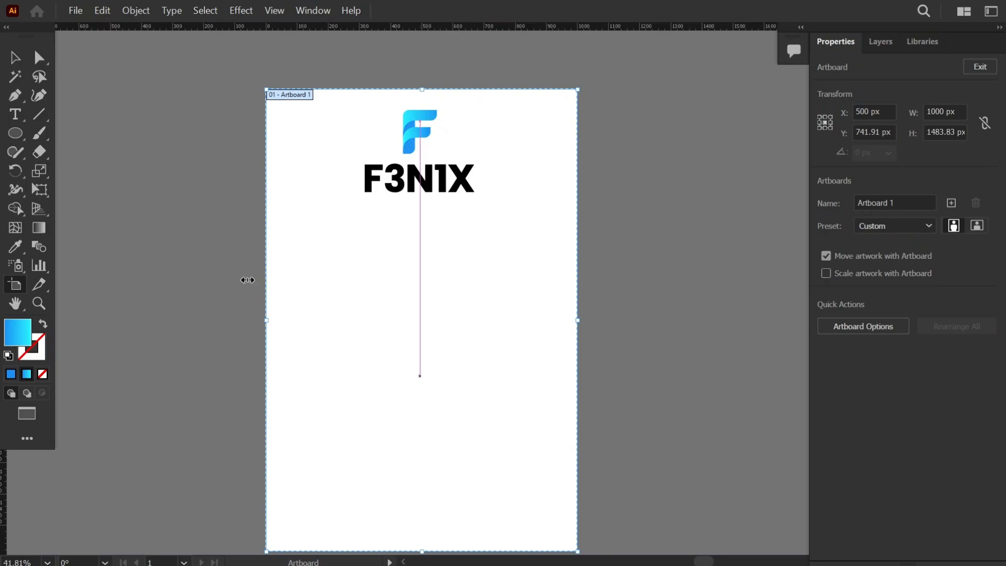
Move the F mark and wordmark about 55 px down and slightly right to centre them on the artboard
left_click(15, 57)
mouse_move(426, 193)
left_mouse_down()
mouse_move(429, 211)
mouse_move(437, 203)
left_mouse_up()
left_click(432, 240)
scroll(461, 210, "up", 4)
Scale the F mark down slightly and reposition it above the wordmark
left_click(380, 251)
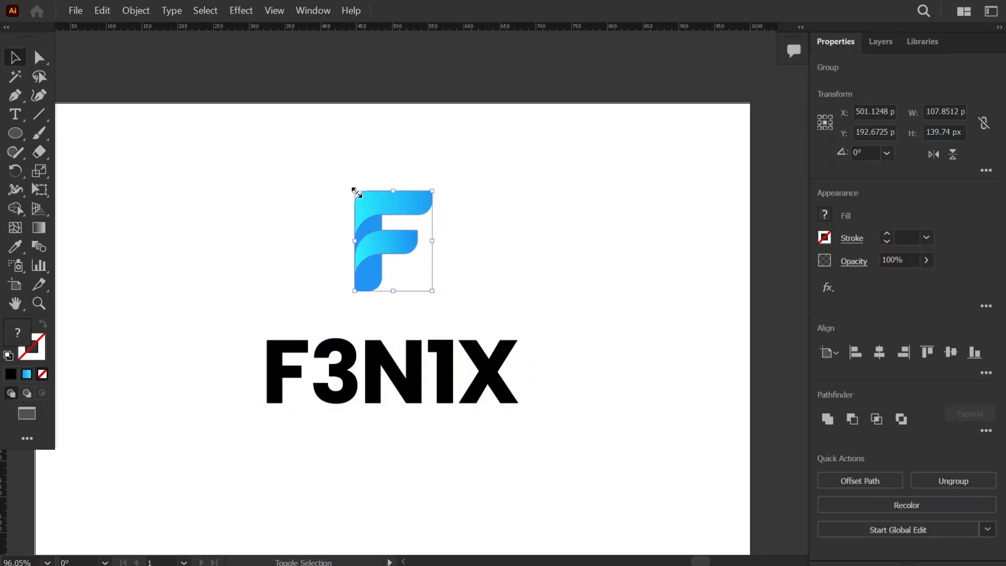
left_click_drag(357, 193, 360, 204)
left_click(443, 231)
left_click_drag(408, 247, 408, 258)
left_click(509, 348)
left_click_drag(509, 348, 496, 289)
Try repositioning the artwork lower on the artboard and undo the move
scroll(497, 290, "down", 4)
left_click_drag(471, 330, 414, 290)
left_click_drag(445, 234, 446, 241)
left_click(460, 278)
scroll(461, 278, "up", 4)
left_click_drag(393, 87, 378, 248)
left_click_drag(412, 286, 321, 239)
left_click_drag(411, 246, 255, 347)
key("ctrl+z")
Nudge the wordmark up closer to the F mark
left_click_drag(435, 403, 414, 280)
left_click(435, 247)
key("Up")
key("Up")
key("Up")
key("Up")
key("Up")
key("Up")
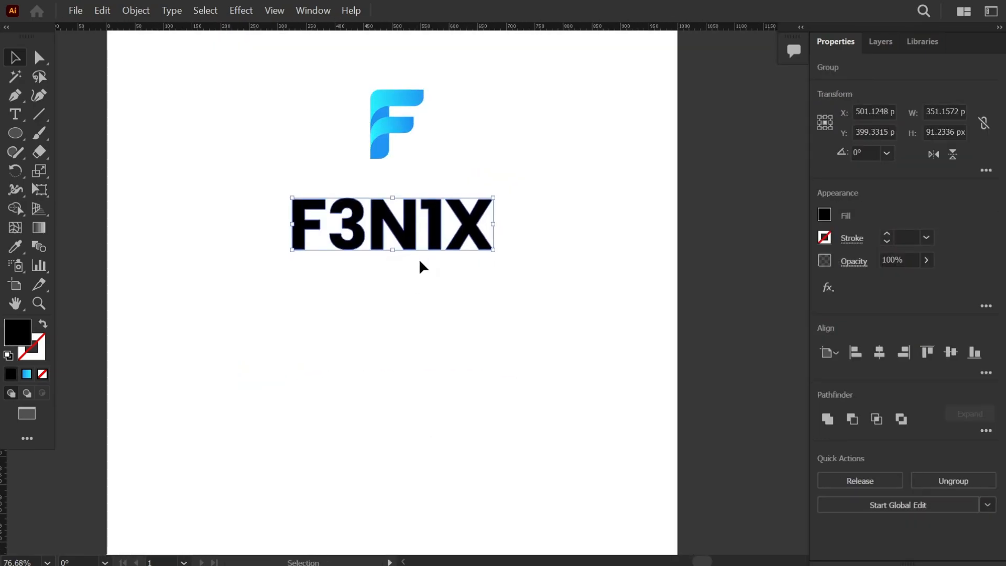
Place the F mark to the left of the wordmark and align the two by their vertical centres
left_click_drag(422, 213, 492, 187)
left_click_drag(373, 109, 287, 184)
left_click_drag(337, 235, 345, 243)
left_click_drag(305, 193, 293, 163)
scroll(507, 254, "down", 5)
left_click_drag(507, 262, 325, 182)
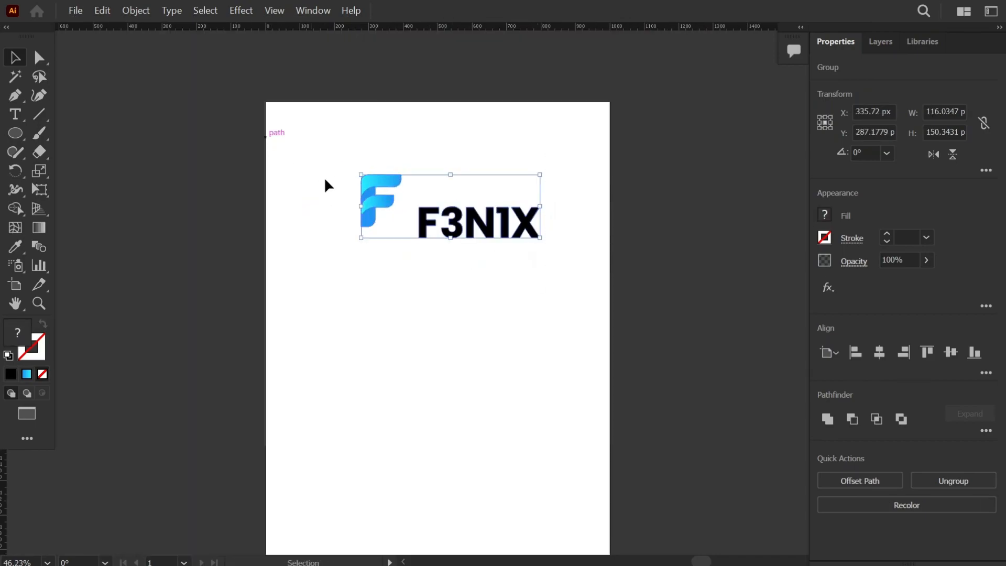
left_click(949, 352)
left_click(576, 252)
key("ctrl+z")
Duplicate the horizontal logo below the original and remove the letter F from the copied wordmark
left_click_drag(501, 226, 500, 325)
key("ctrl+a")
scroll(420, 347, "up", 5)
left_click(408, 303)
left_click(402, 301)
left_click(953, 481)
left_click_drag(412, 340, 387, 284)
key("Delete")
Move the copied F mark in front of the 3N1X letters and scale it down to their height
left_click_drag(291, 291, 348, 284)
scroll(404, 305, "up", 5)
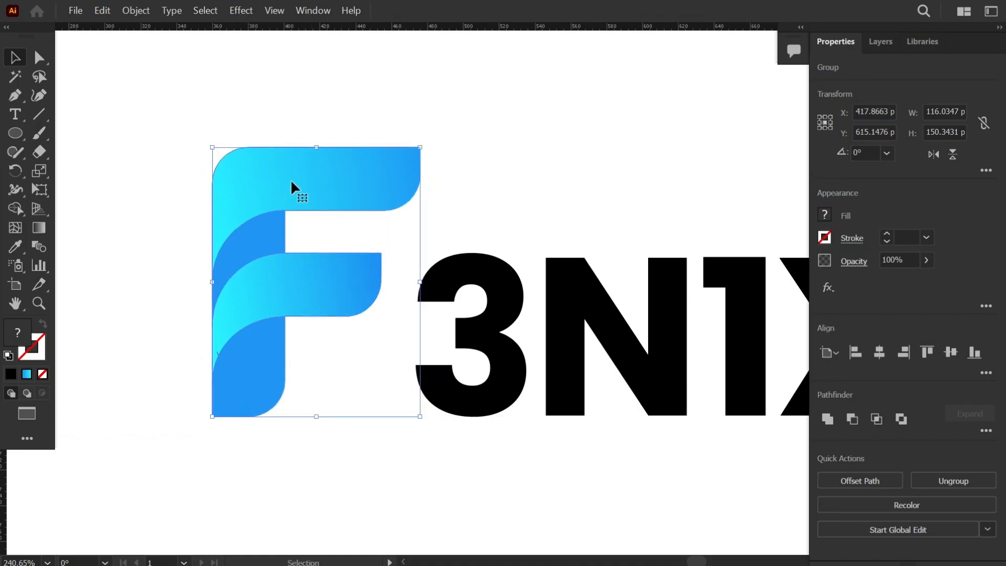
left_click_drag(212, 147, 295, 255)
Nudge the small F mark sideways to fine-tune its gap to the 3
key("Left")
key("shift+Left")
key("Right")
key("Right")
key("Right")
key("Right")
key("Right")
left_click(263, 321)
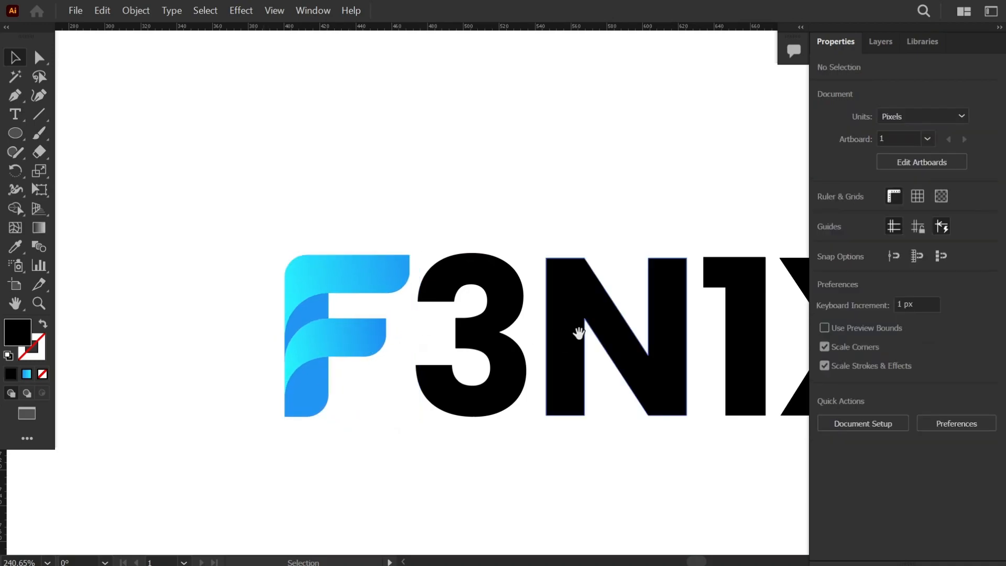
Reposition the two logo versions closer to the artboard's horizontal centre
scroll(586, 340, "down", 7)
left_click_drag(592, 398, 411, 353)
scroll(458, 360, "down", 3)
left_click_drag(513, 384, 416, 297)
scroll(493, 367, "down", 3)
left_click_drag(516, 360, 486, 273)
Duplicate the large F mark below the two logos as a standalone icon and adjust the spacing between versions
left_click(466, 297)
left_click_drag(404, 180, 468, 360, "alt")
scroll(532, 369, "up", 3)
left_click_drag(554, 349, 350, 281)
left_click_drag(455, 292, 455, 288)
left_click(459, 347)
scroll(459, 347, "down", 3)
left_click(442, 372)
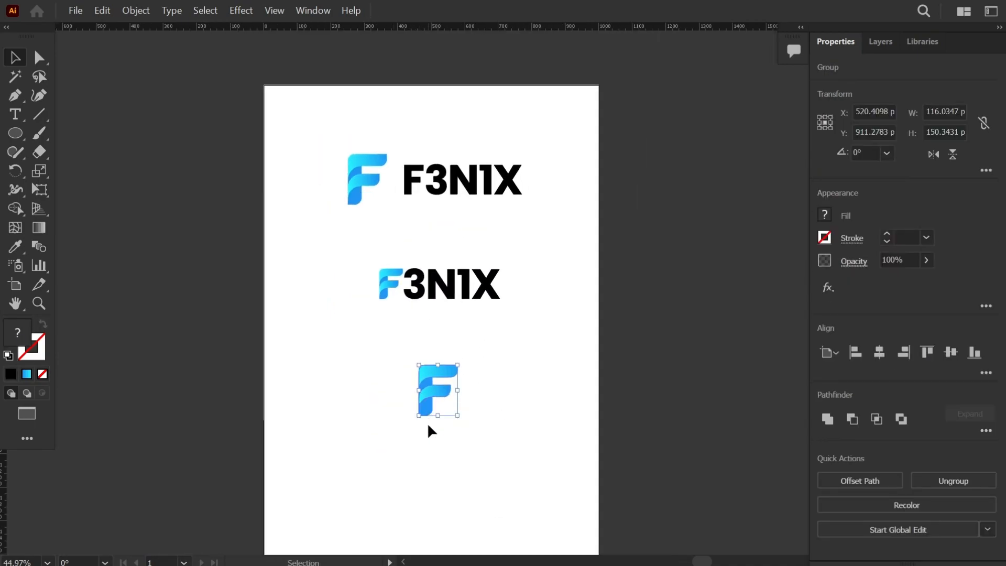
left_click(517, 449)
scroll(265, 368, "down", 2)
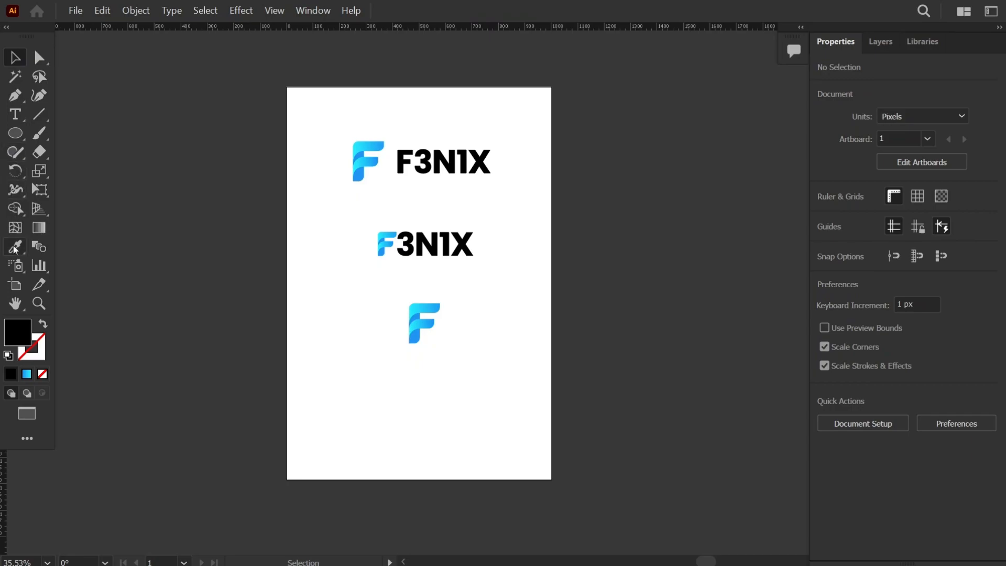
Shorten the artboard from its lower edge to a height of about 1188 px, keeping the 1000 px width
left_click(15, 285)
left_click_drag(423, 483, 416, 404)
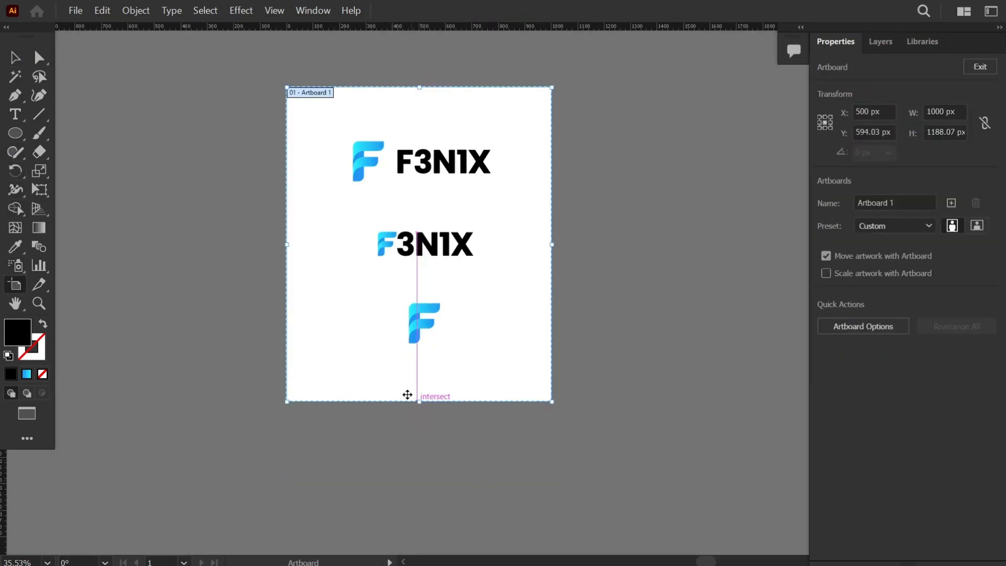
left_click(16, 62)
left_click_drag(324, 306, 273, 390)
left_click_drag(383, 375, 435, 399)
left_click_drag(434, 414, 452, 414)
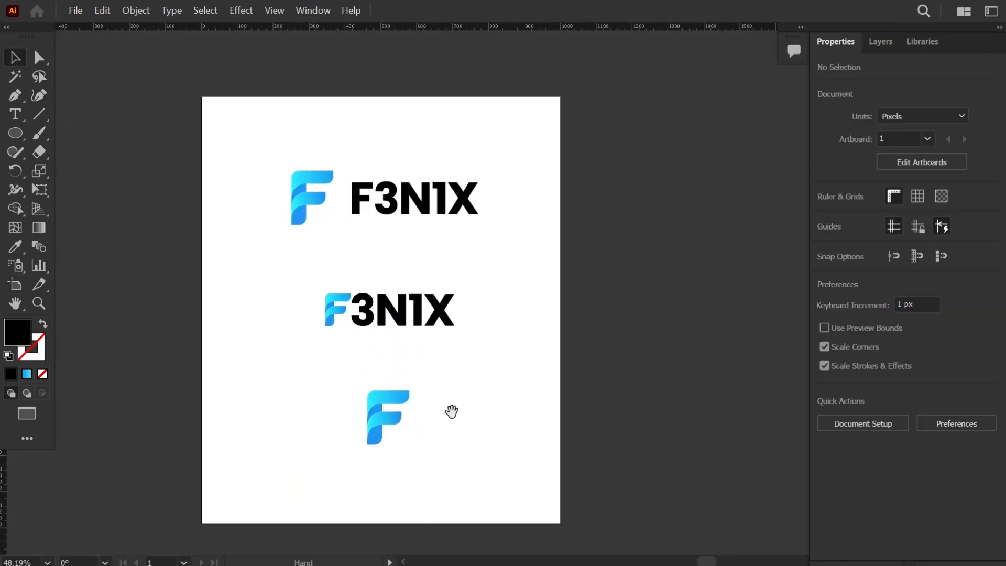
left_click_drag(457, 345, 294, 274)
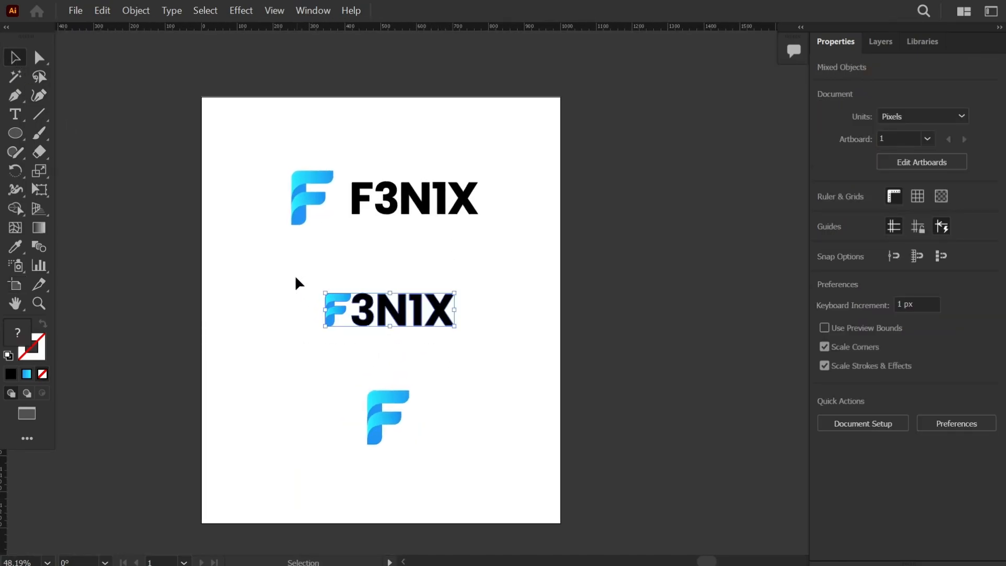
left_click(276, 336)
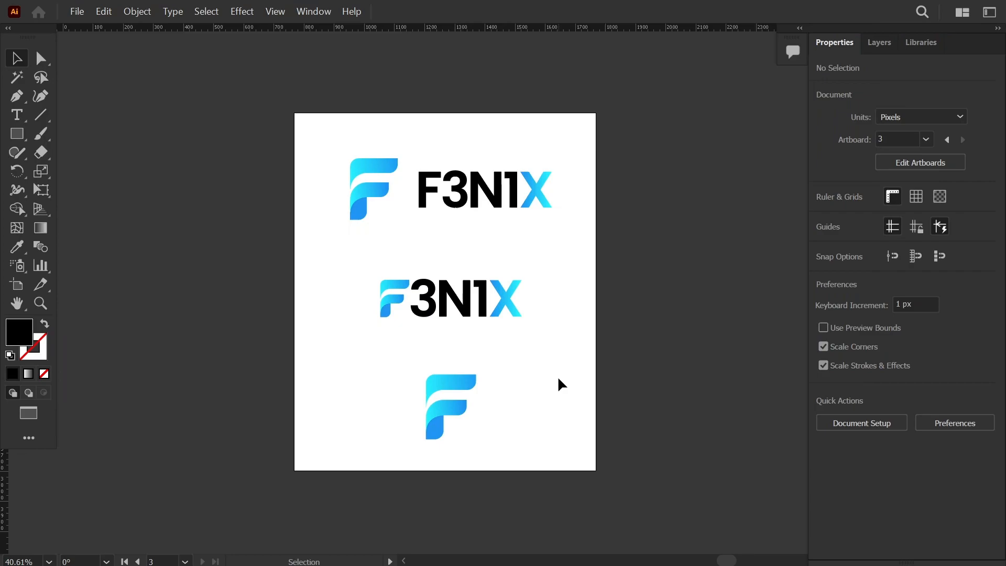
Examine the refined horizontal logo with the split F mark and gradient X up close
key("ctrl+space")
left_click_drag(381, 179, 509, 234)
key("space")
left_click_drag(479, 246, 406, 353)
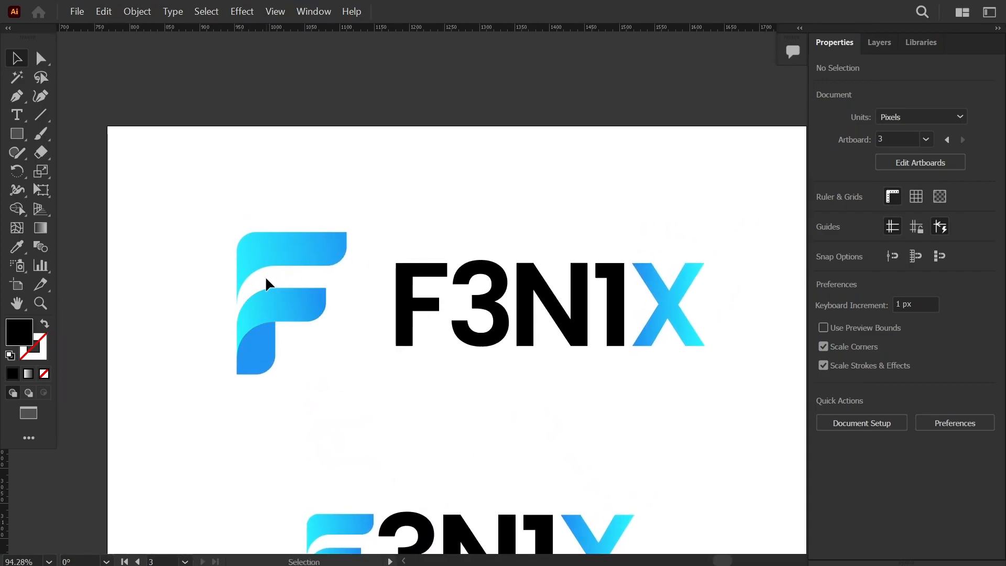
key("space")
left_click_drag(265, 276, 341, 291)
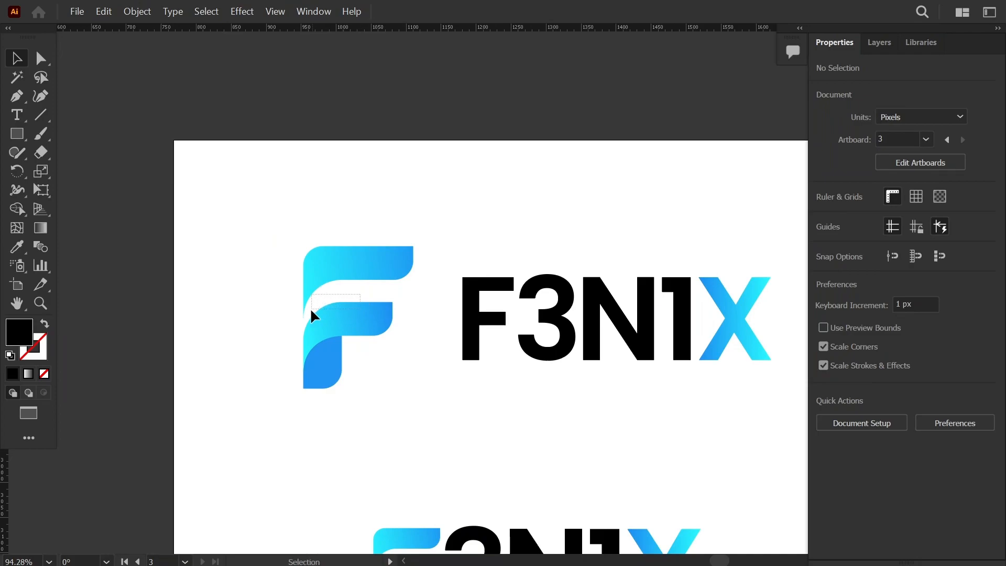
scroll(367, 314, "down", 3)
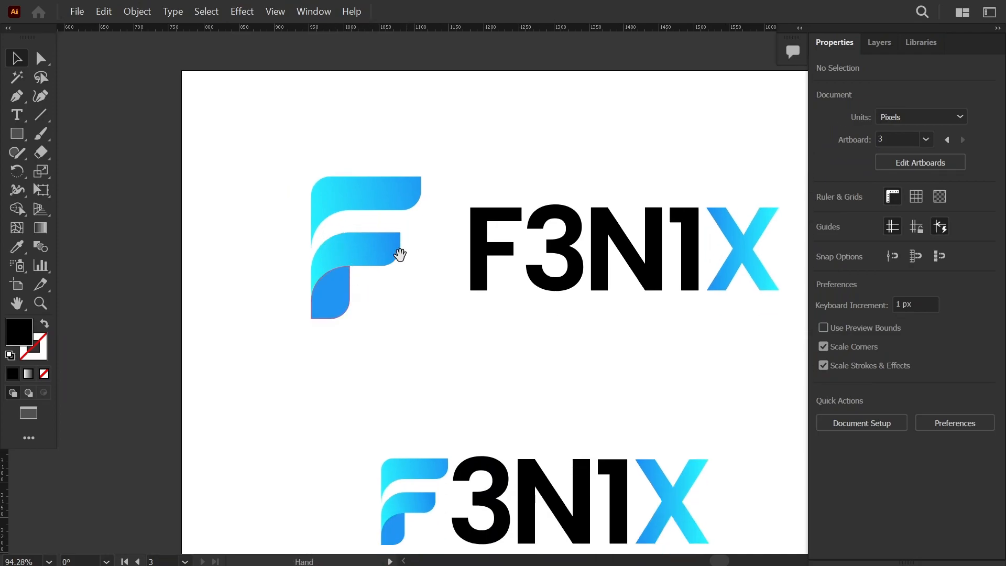
Inspect the combined F3N1X wordmark, the standalone F mark and the layout of all three versions
scroll(419, 293, "down", 2)
scroll(438, 315, "down", 3)
scroll(420, 286, "down", 6)
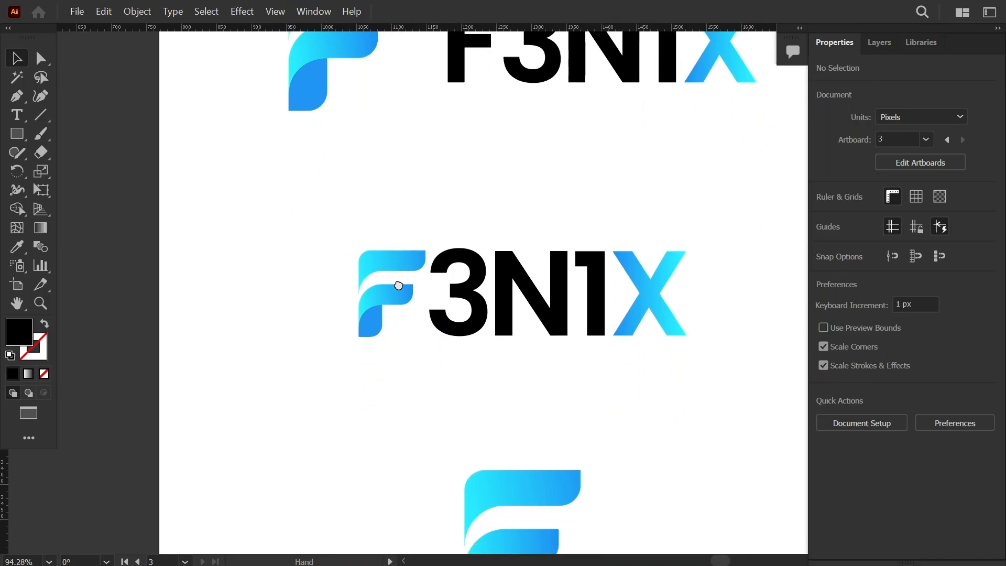
left_click_drag(448, 232, 317, 468)
left_click_drag(414, 363, 478, 285)
left_click(485, 207)
key("ctrl+space")
left_click_drag(624, 260, 542, 260)
left_click_drag(541, 305, 517, 226)
key("ctrl+space")
left_click_drag(579, 218, 561, 217)
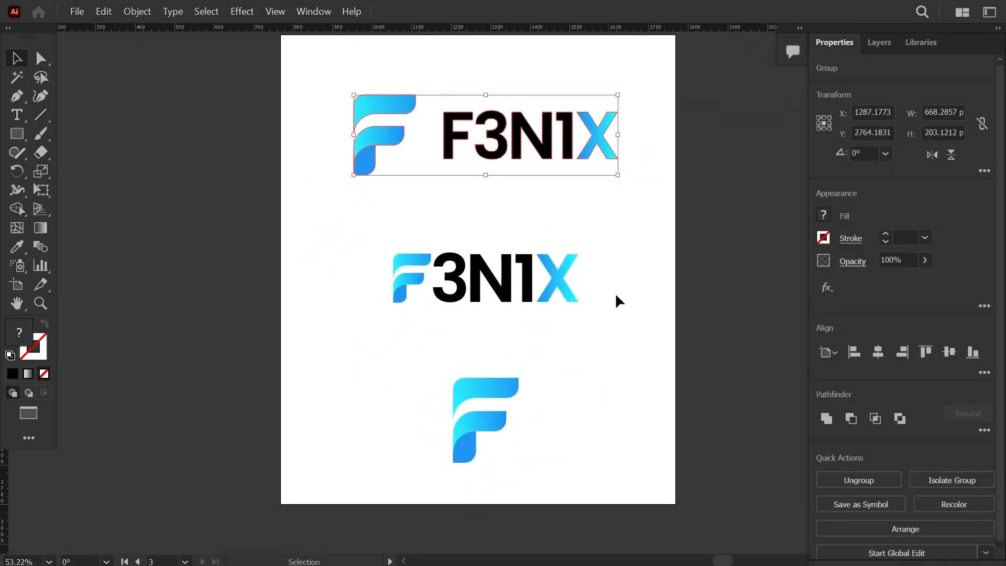
left_click(615, 293)
left_click(592, 138)
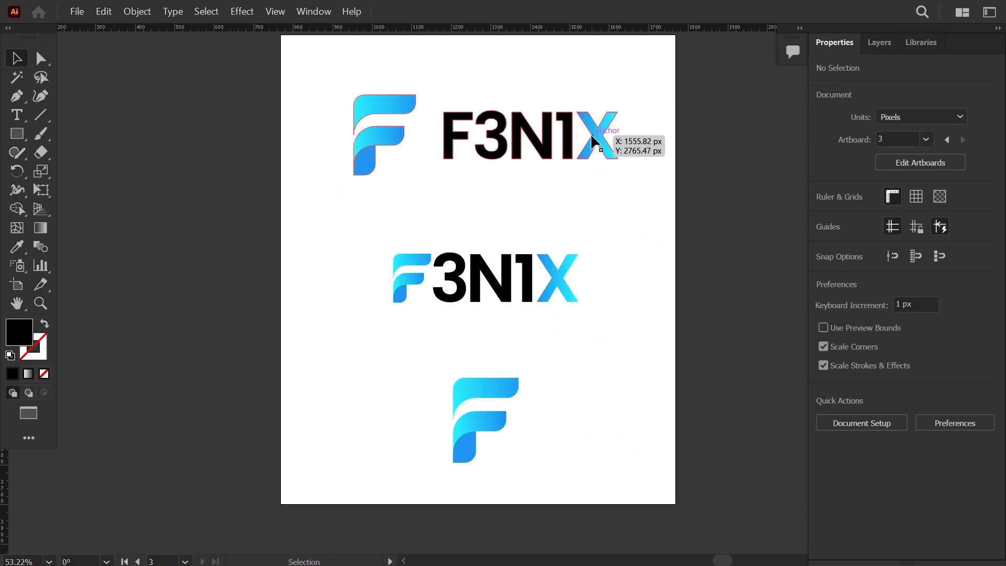
Examine the combined wordmark's gradient F and X in detail and review the full artboard
key("ctrl+space")
left_click_drag(541, 295, 712, 327)
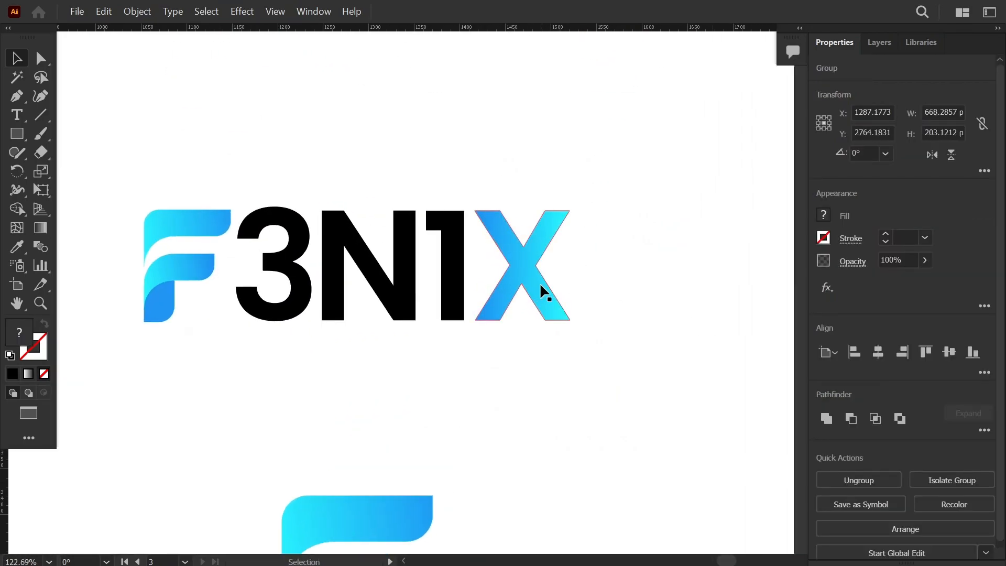
left_click_drag(174, 255, 268, 260)
key("ctrl+space")
left_click_drag(351, 317, 342, 371)
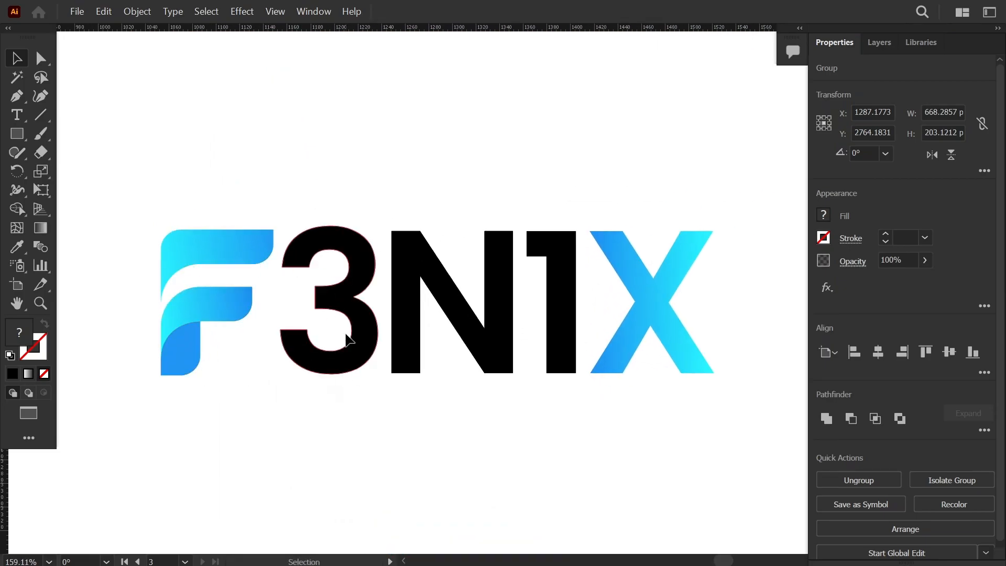
left_click(600, 409)
key("ctrl+space")
left_click_drag(681, 425, 500, 369)
key("ctrl+space")
left_click_drag(613, 388, 497, 367)
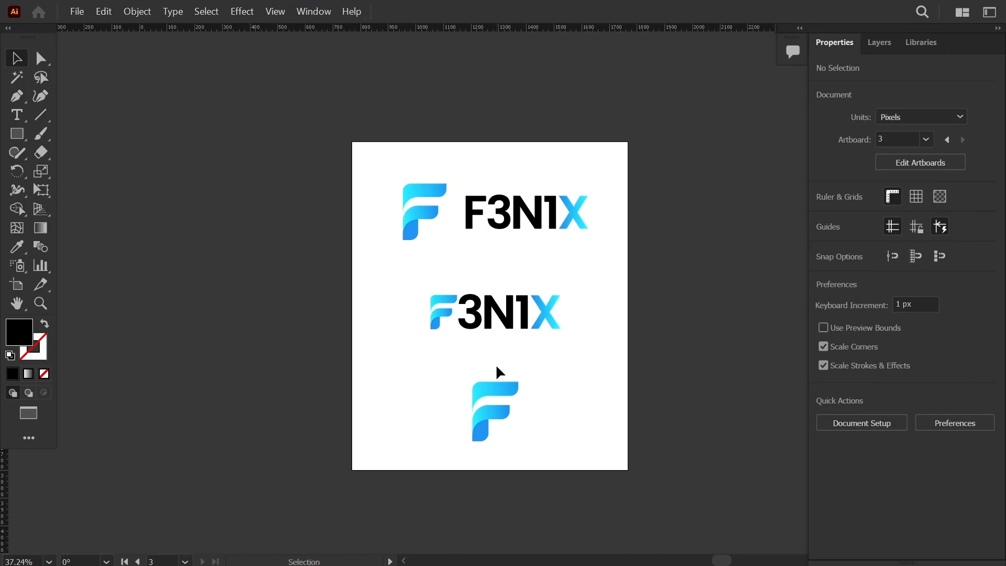